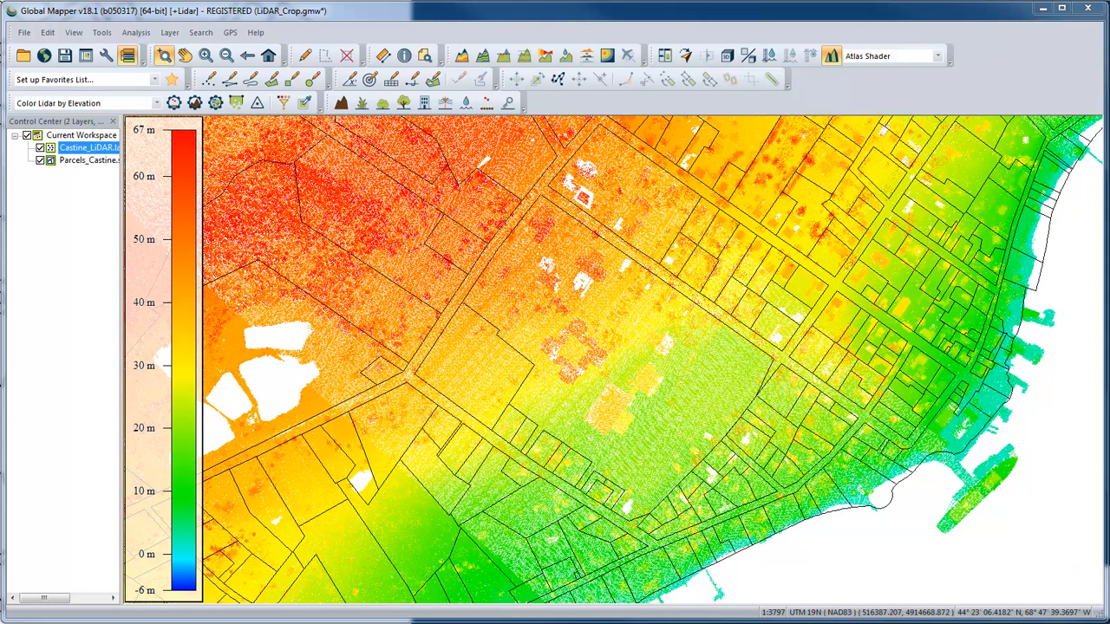
pyautogui.moveTo(1108, 286); pyautogui.dragTo(701, 344)
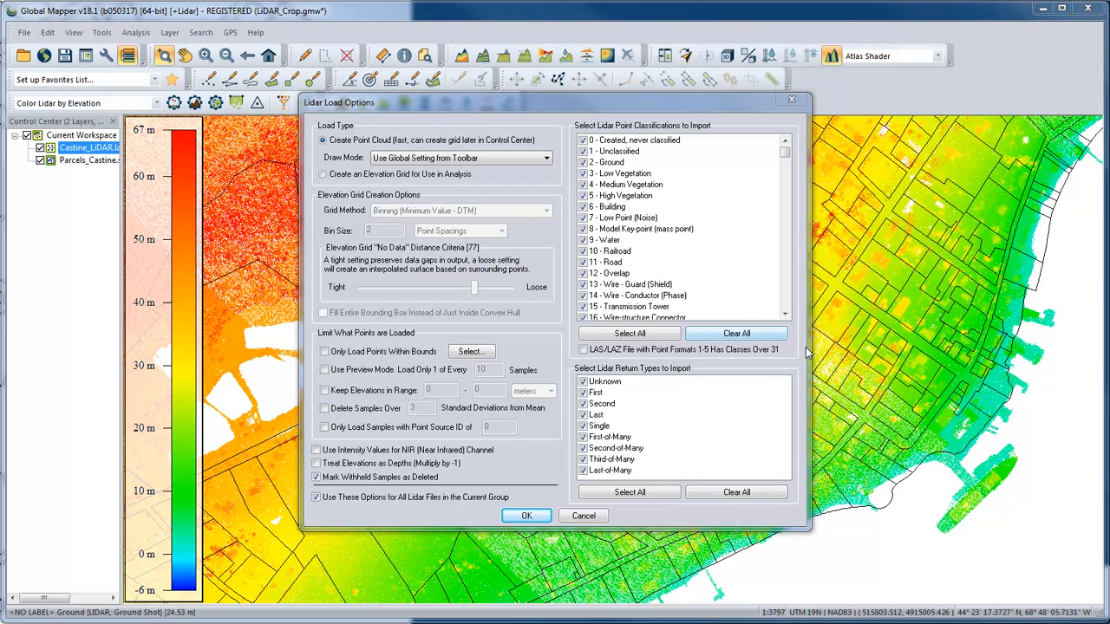
pyautogui.click(371, 356)
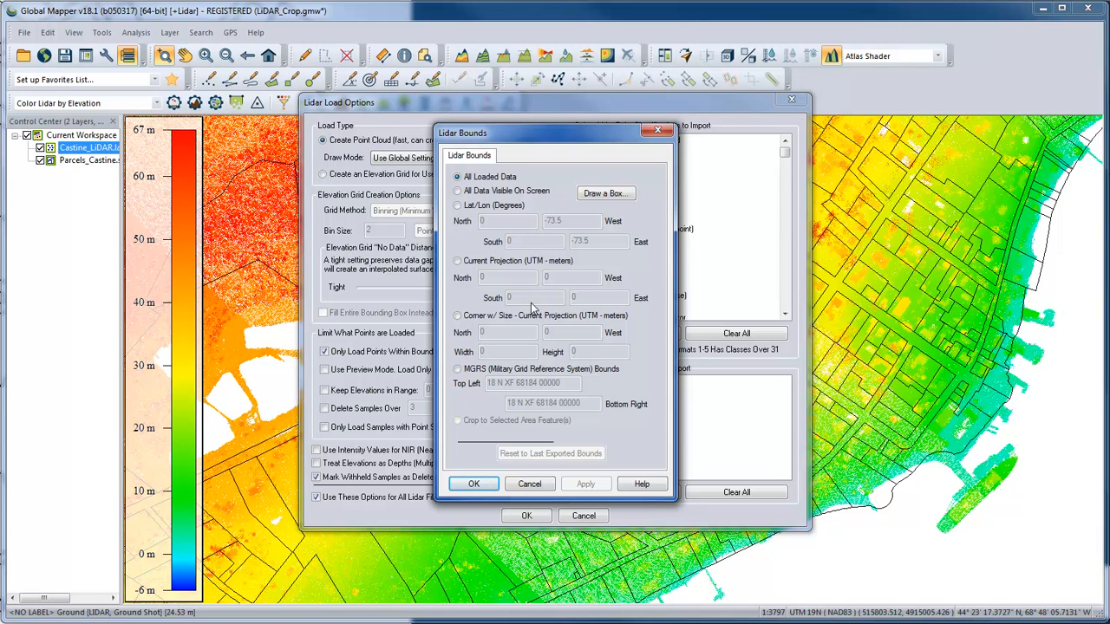
pyautogui.click(608, 198)
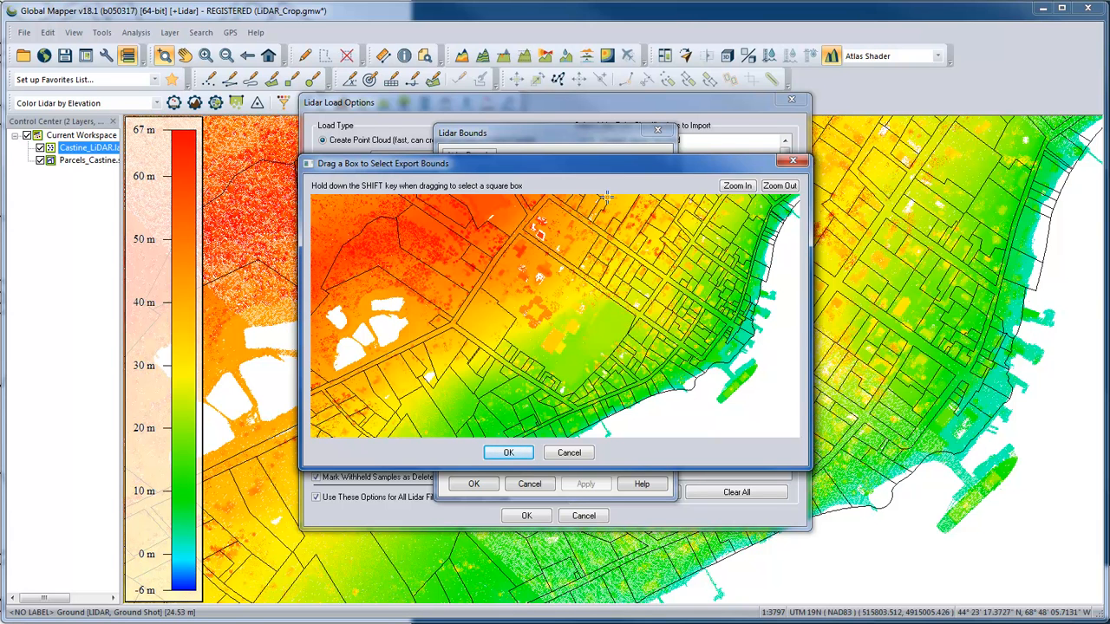
pyautogui.moveTo(515, 232); pyautogui.dragTo(629, 336)
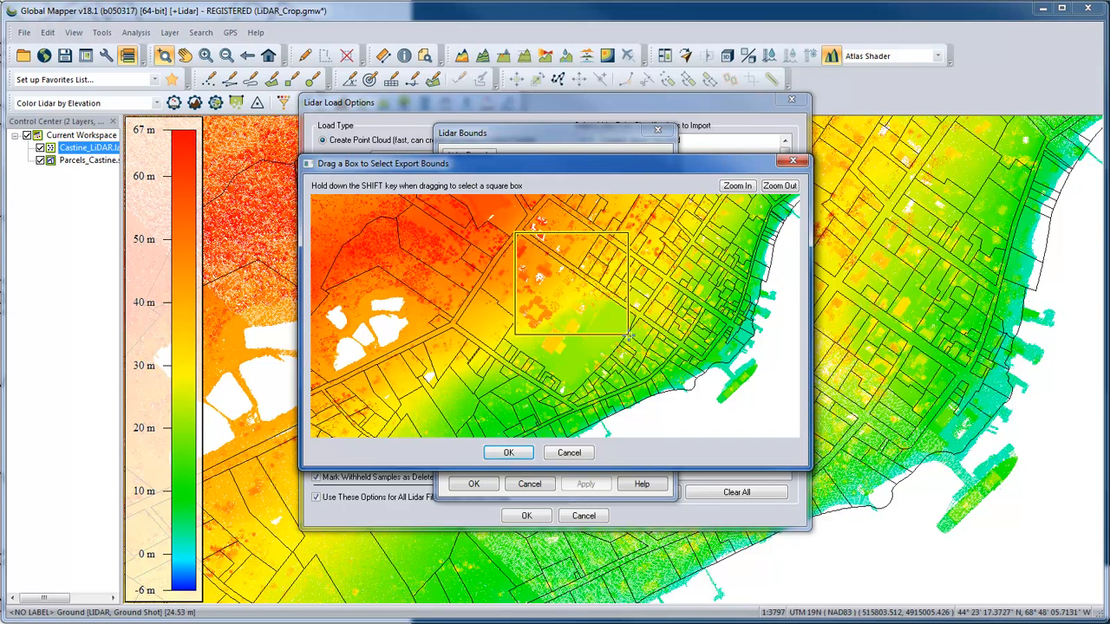
pyautogui.click(579, 453)
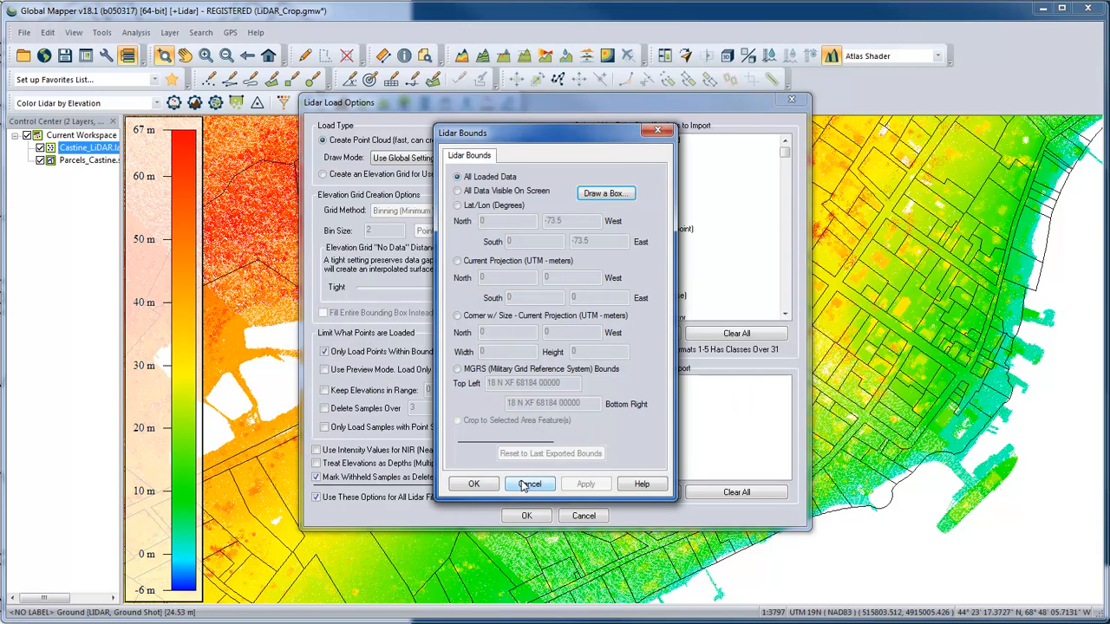
pyautogui.click(525, 486)
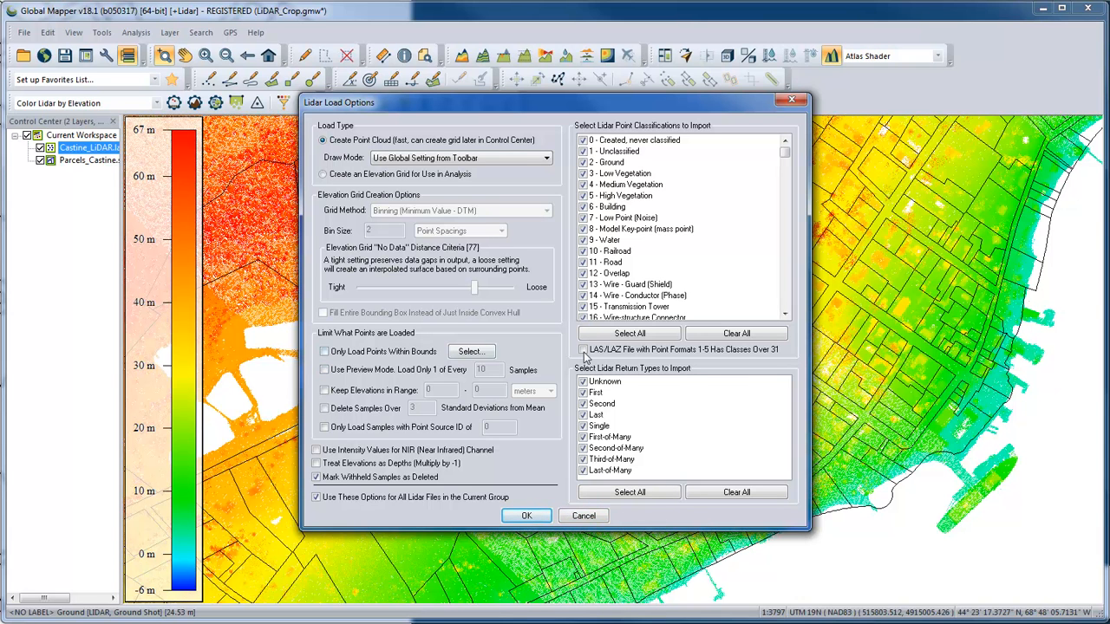
pyautogui.click(583, 515)
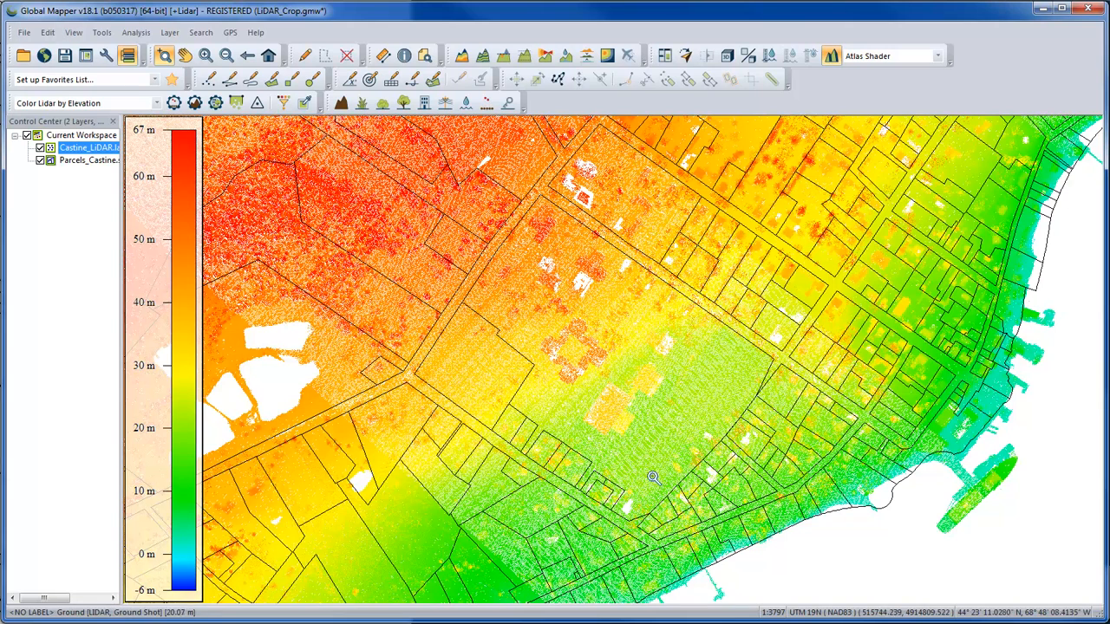
# Step: Select the large central parcel while the Castine_LiDAR layer is hidden, and turn the lidar layer back on
pyautogui.click(40, 148)
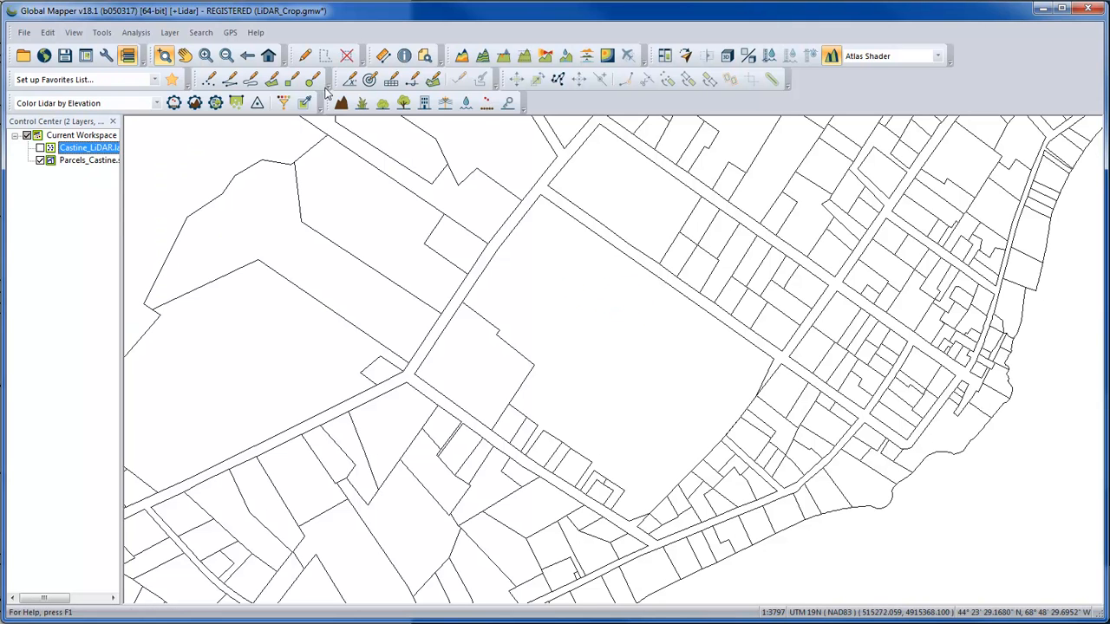
pyautogui.click(306, 57)
pyautogui.click(568, 311)
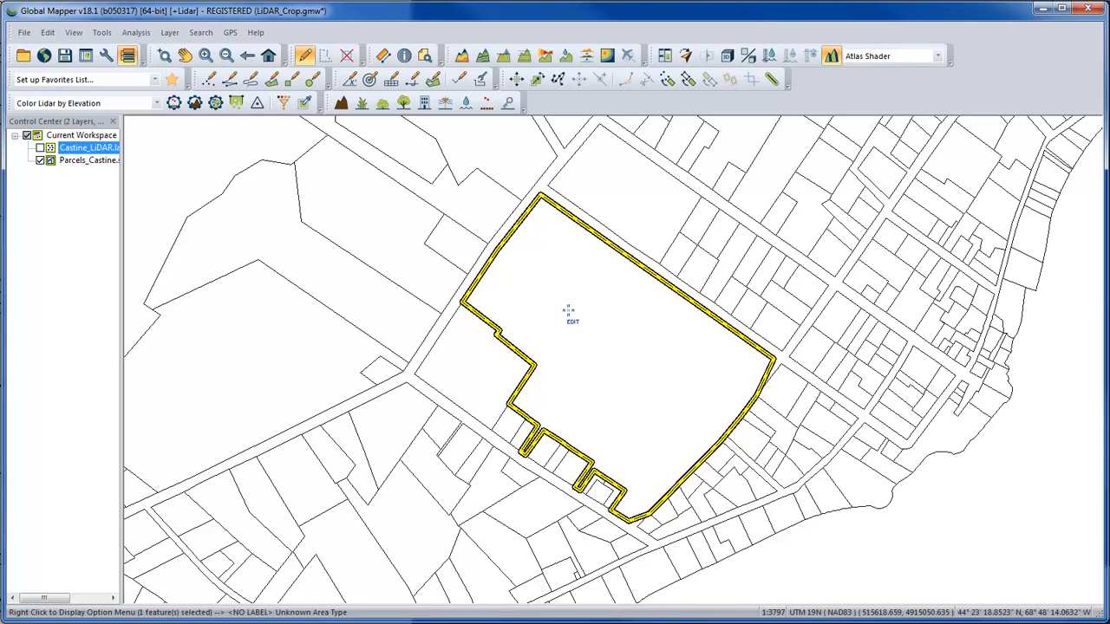
pyautogui.click(40, 148)
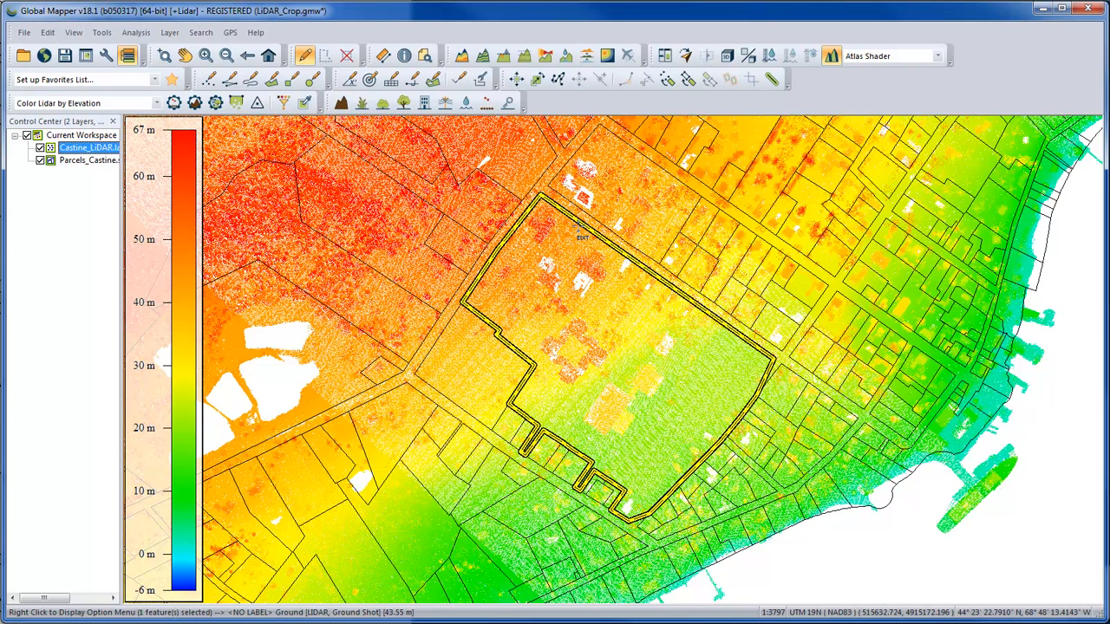
# Step: Crop the loaded features to the selected parcel, marking cropped features deleted and placing the results in the same layer as the original
pyautogui.rightClick(801, 224)
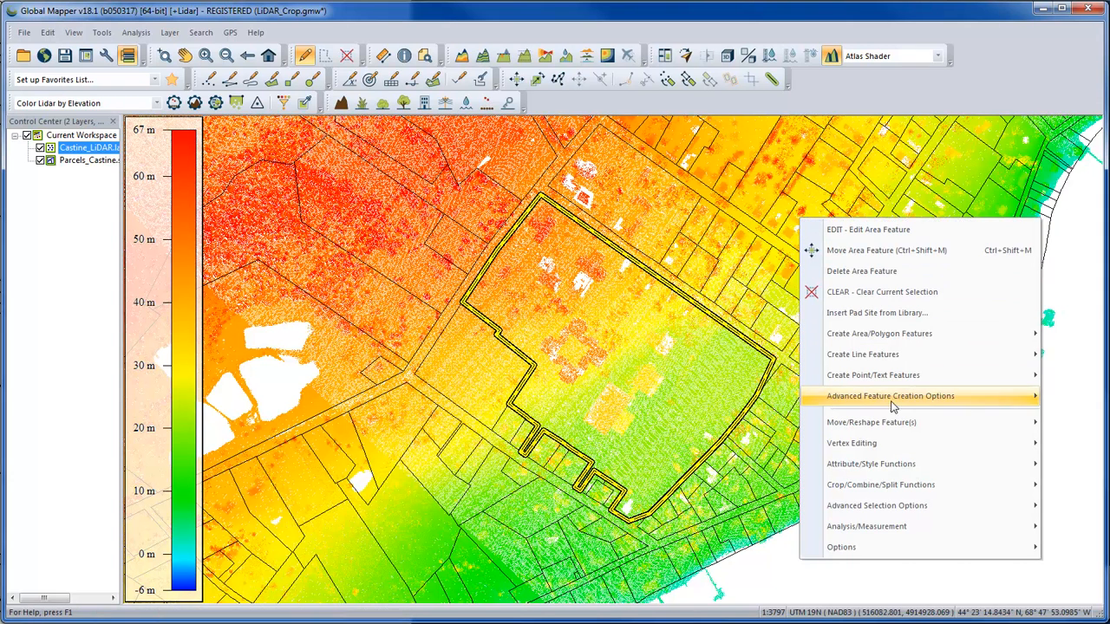
pyautogui.moveTo(905, 484)
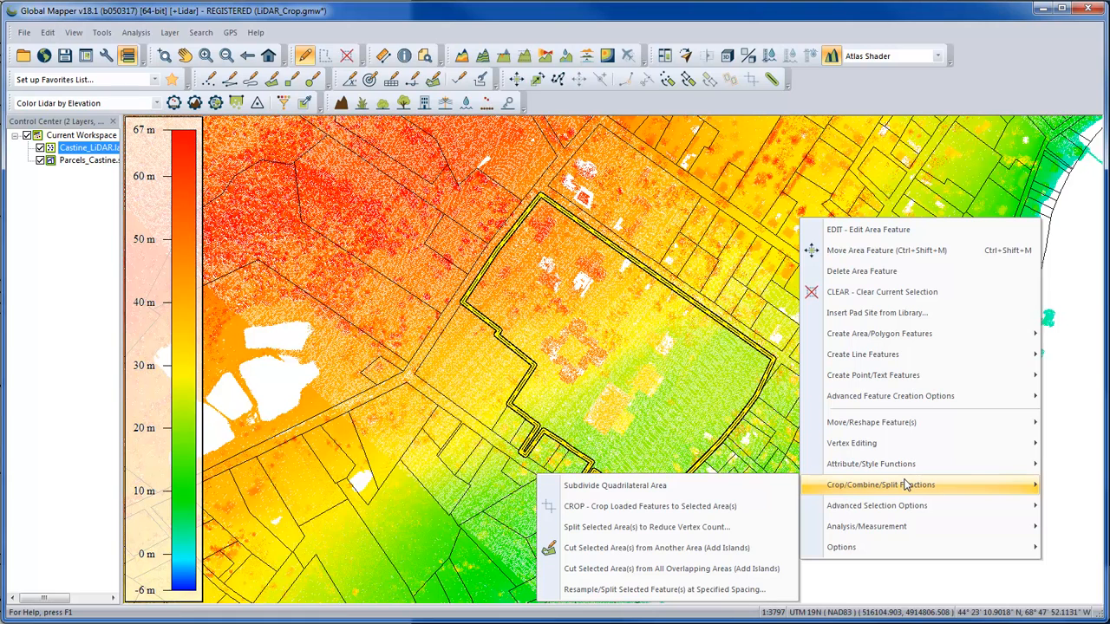
pyautogui.click(717, 512)
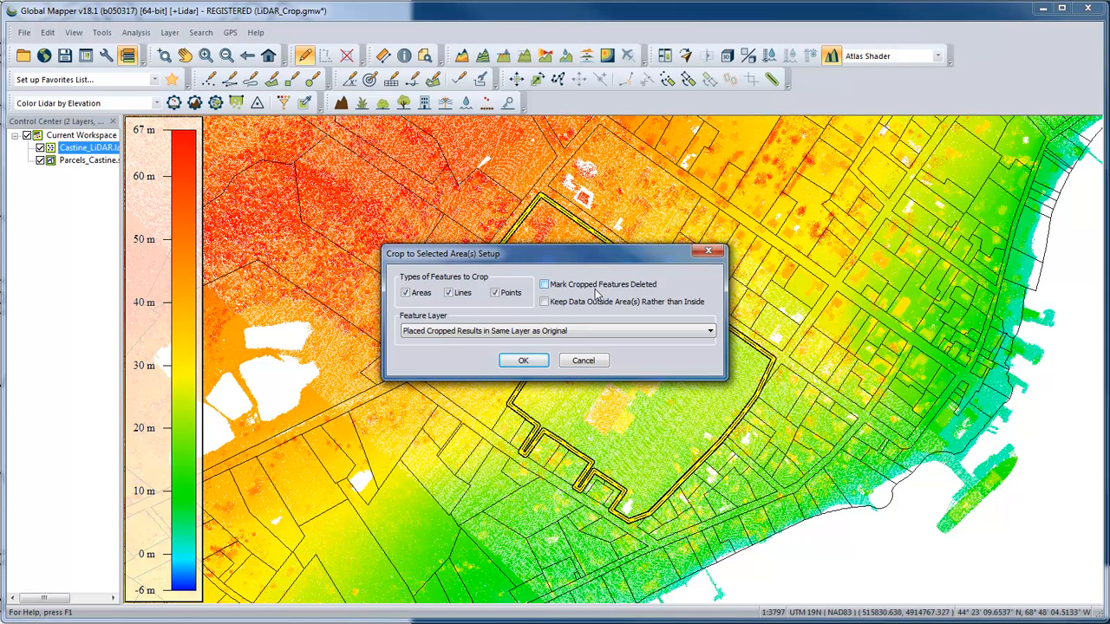
pyautogui.click(546, 285)
pyautogui.click(635, 332)
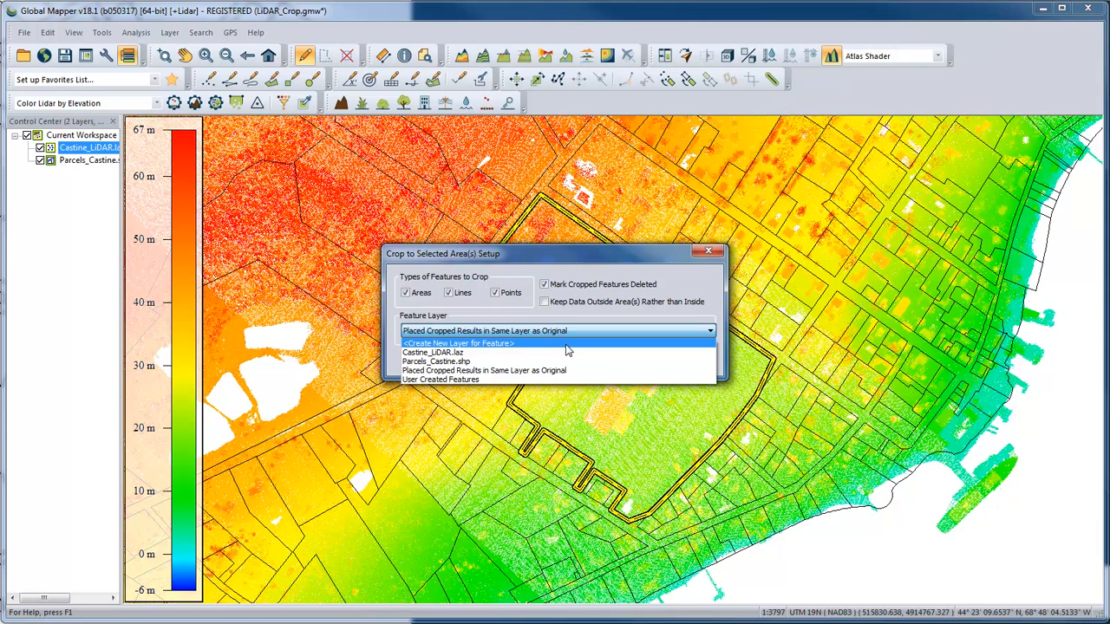
pyautogui.click(564, 371)
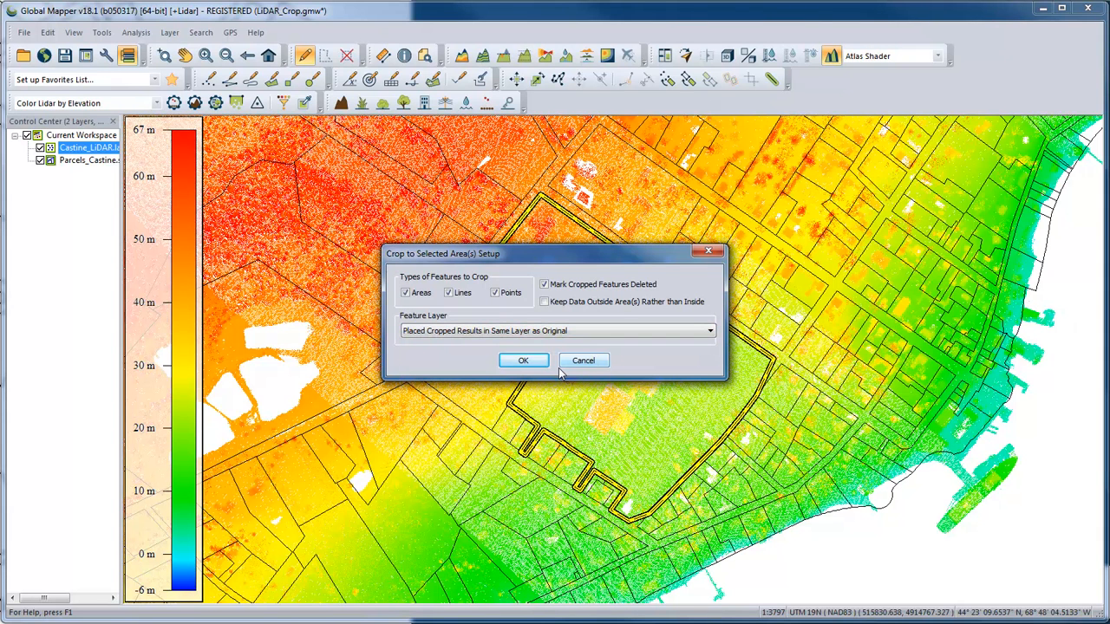
pyautogui.click(530, 363)
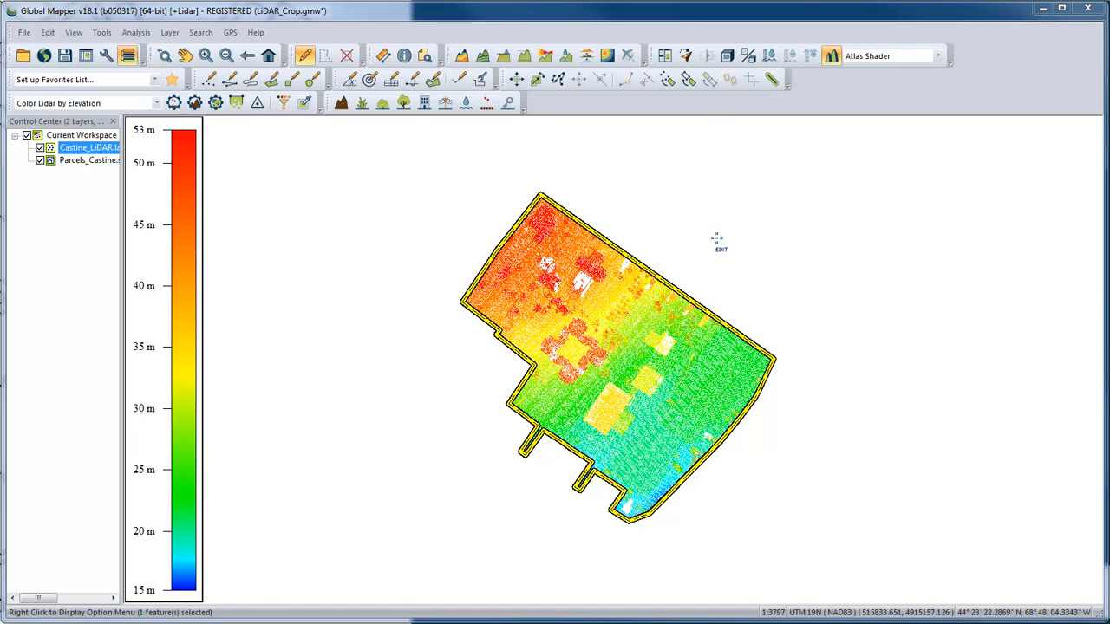
# Step: Clear the parcel selection, select a square block of lidar points mid-parcel, and examine the individual points up close
pyautogui.click(682, 269)
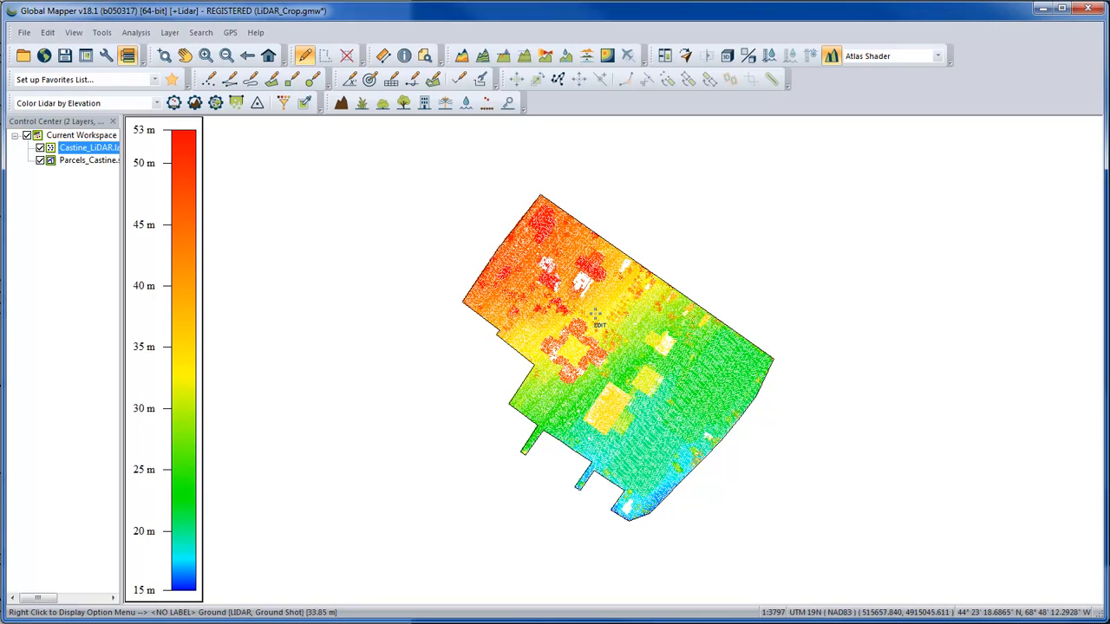
pyautogui.moveTo(593, 312); pyautogui.dragTo(647, 370)
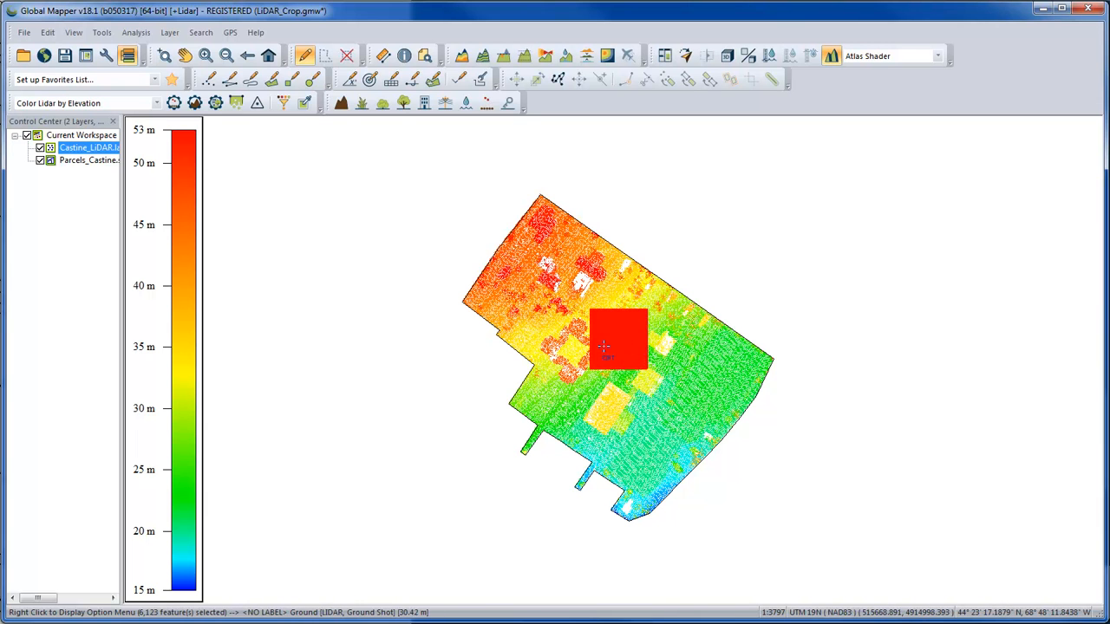
pyautogui.scroll(8, 621, 340)
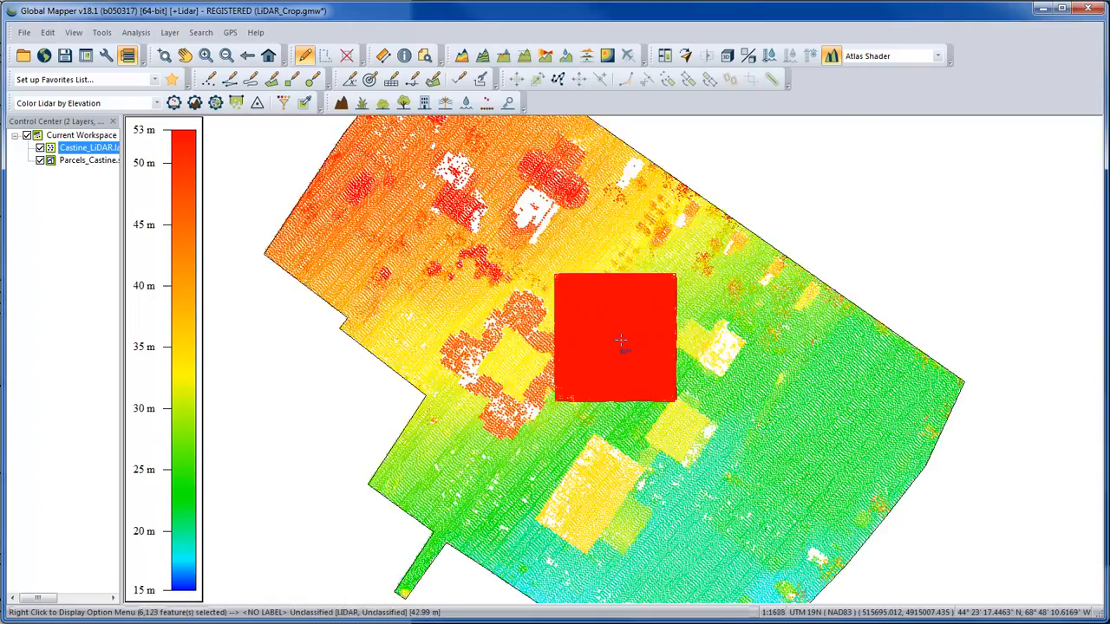
pyautogui.scroll(1, 623, 349)
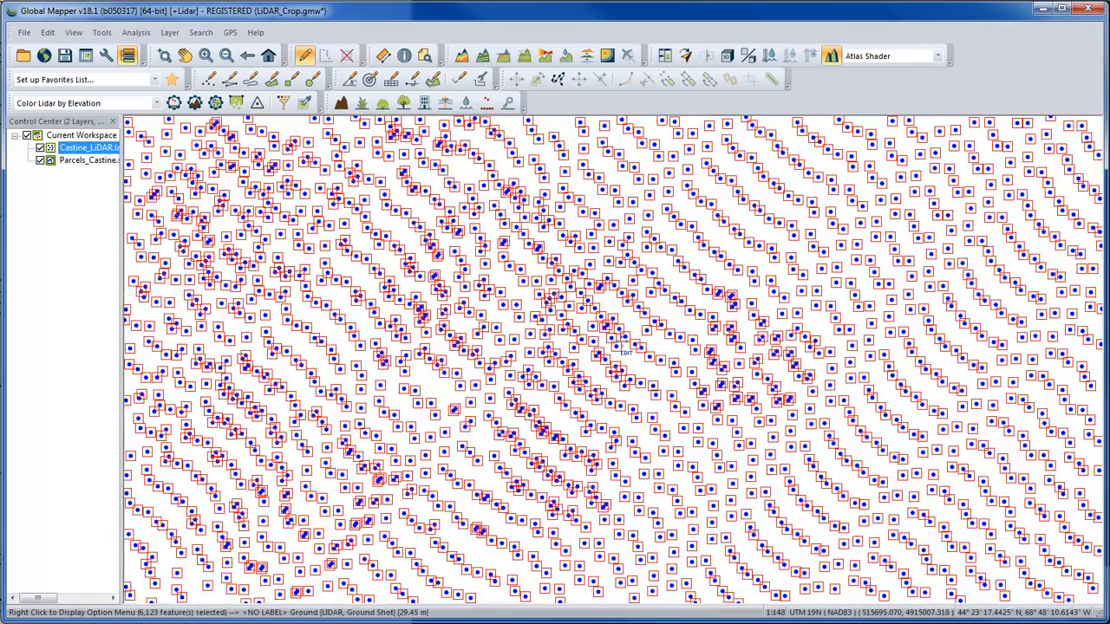
pyautogui.scroll(-3, 622, 350)
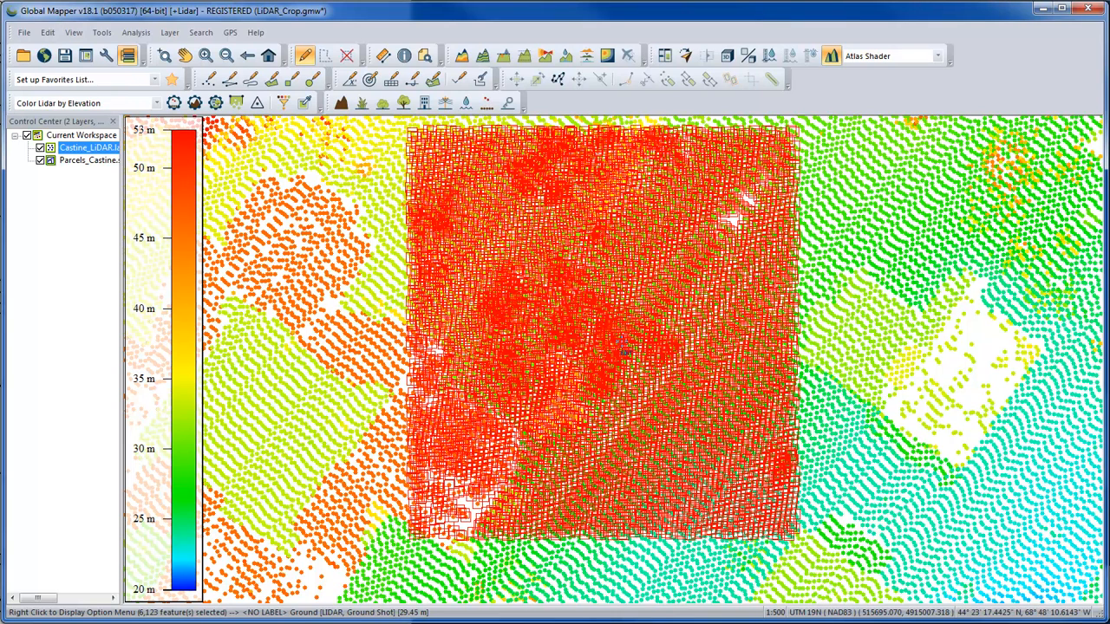
pyautogui.scroll(-1, 690, 320)
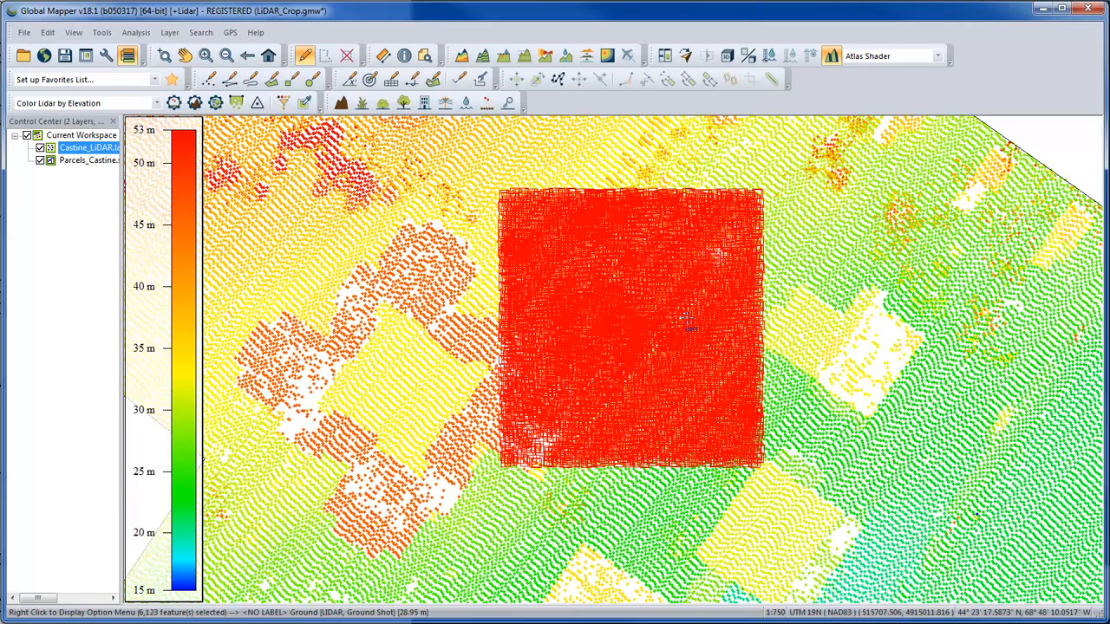
# Step: Select the lidar points inside a drawn polygon, about 185 m in outline, covering the trees beside the cross-shaped building
pyautogui.rightClick(790, 285)
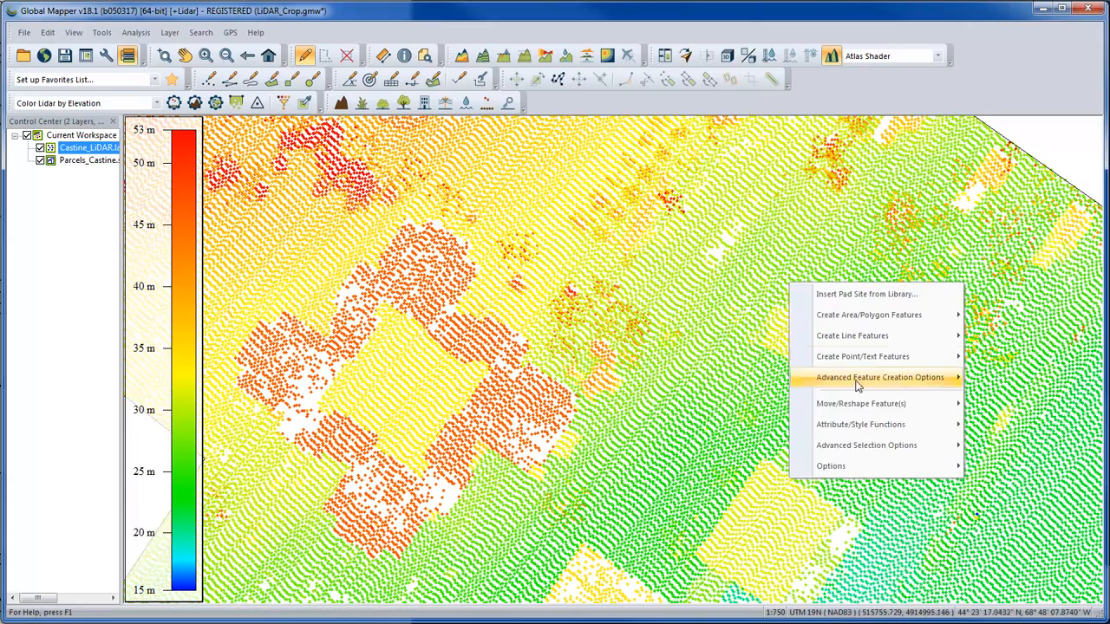
pyautogui.moveTo(856, 445)
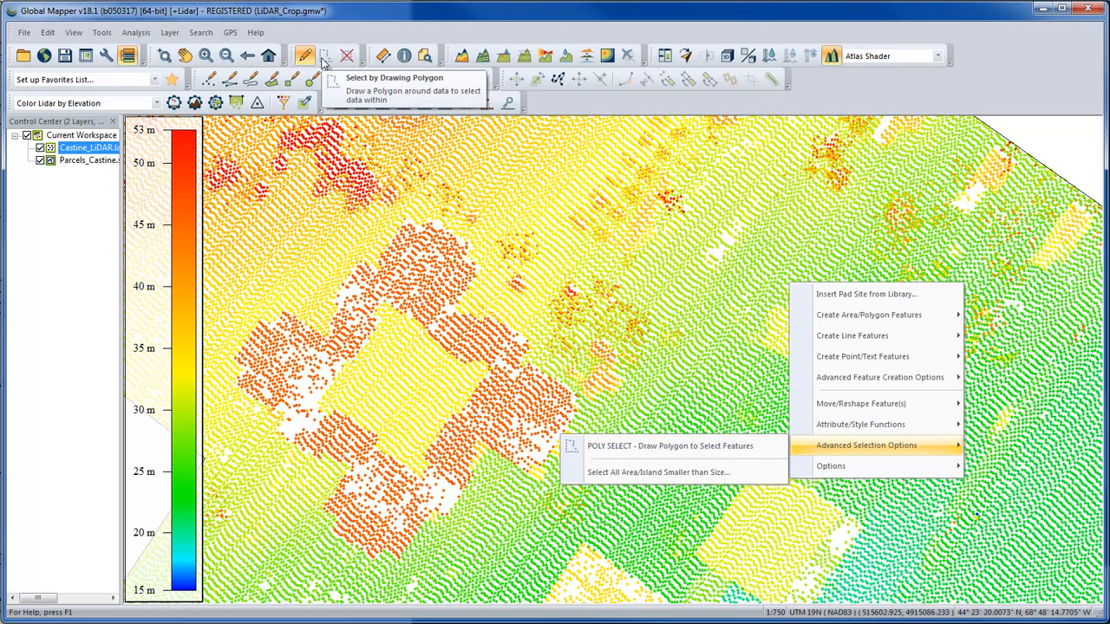
pyautogui.click(624, 446)
pyautogui.click(655, 260)
pyautogui.click(698, 296)
pyautogui.click(698, 374)
pyautogui.click(621, 446)
pyautogui.click(555, 447)
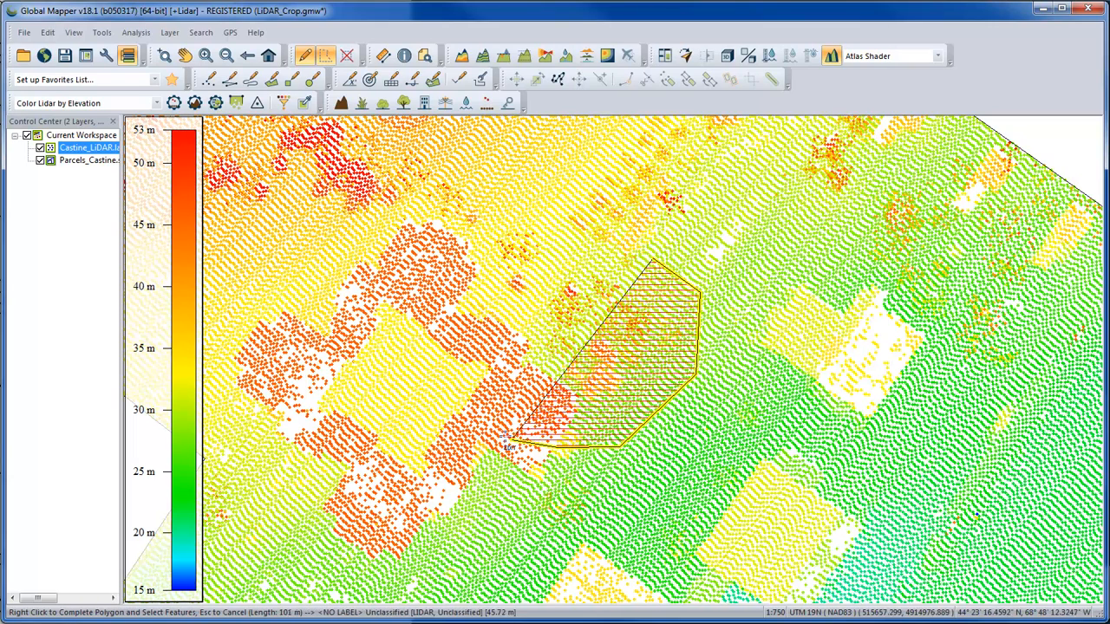
pyautogui.click(491, 432)
pyautogui.click(476, 389)
pyautogui.click(459, 320)
pyautogui.click(476, 254)
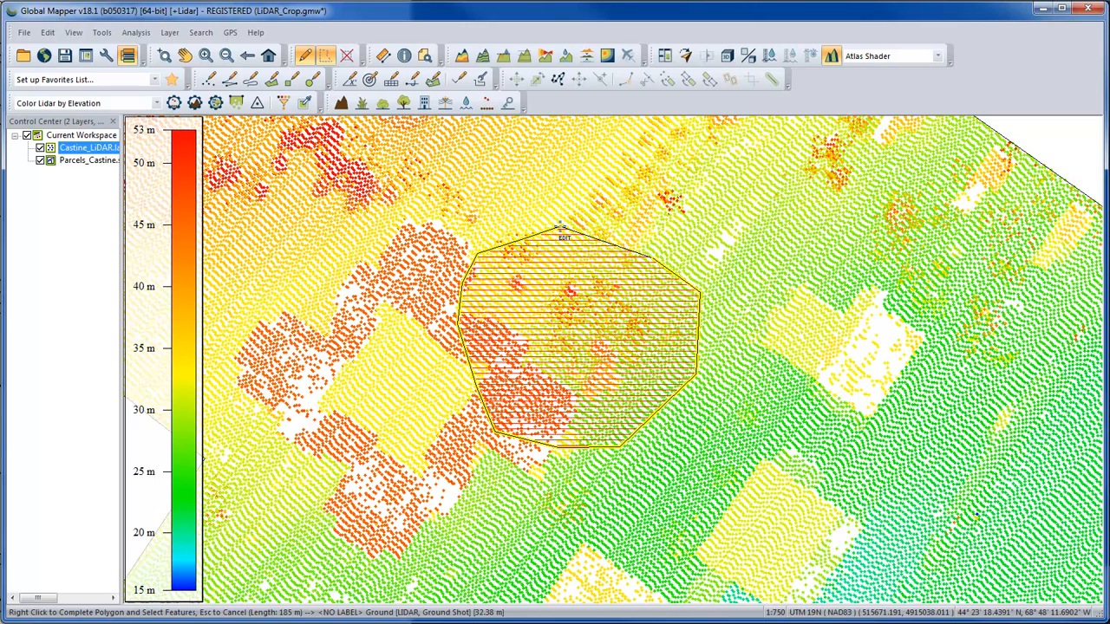
pyautogui.rightClick(561, 229)
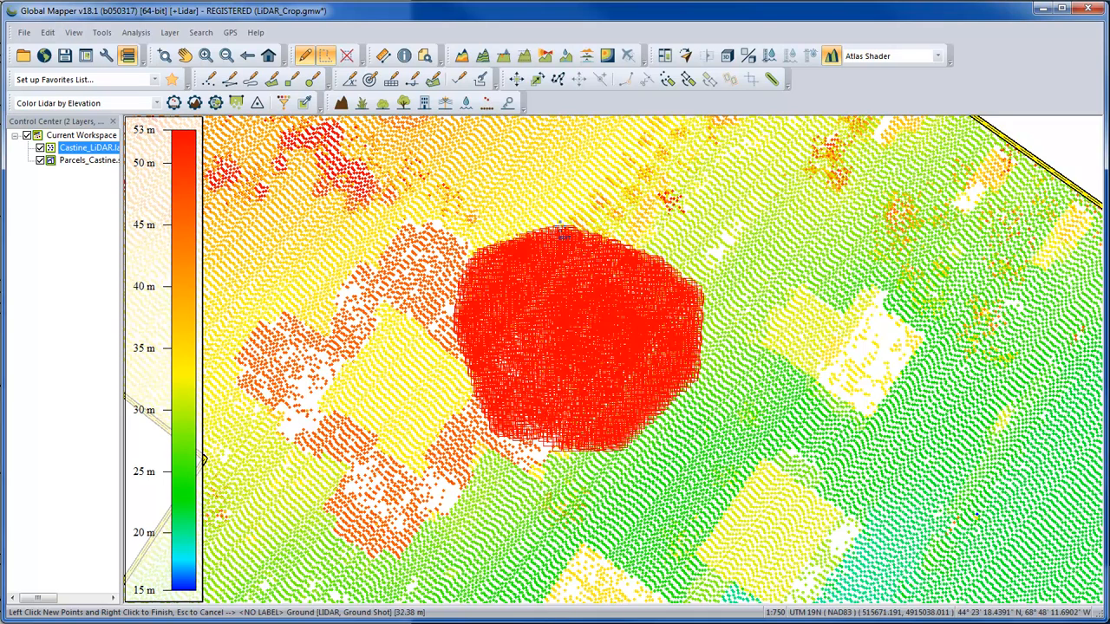
# Step: Copy the selected features and paste them into a new layer named "New Layer"
pyautogui.hotkey('ctrl', 'v')
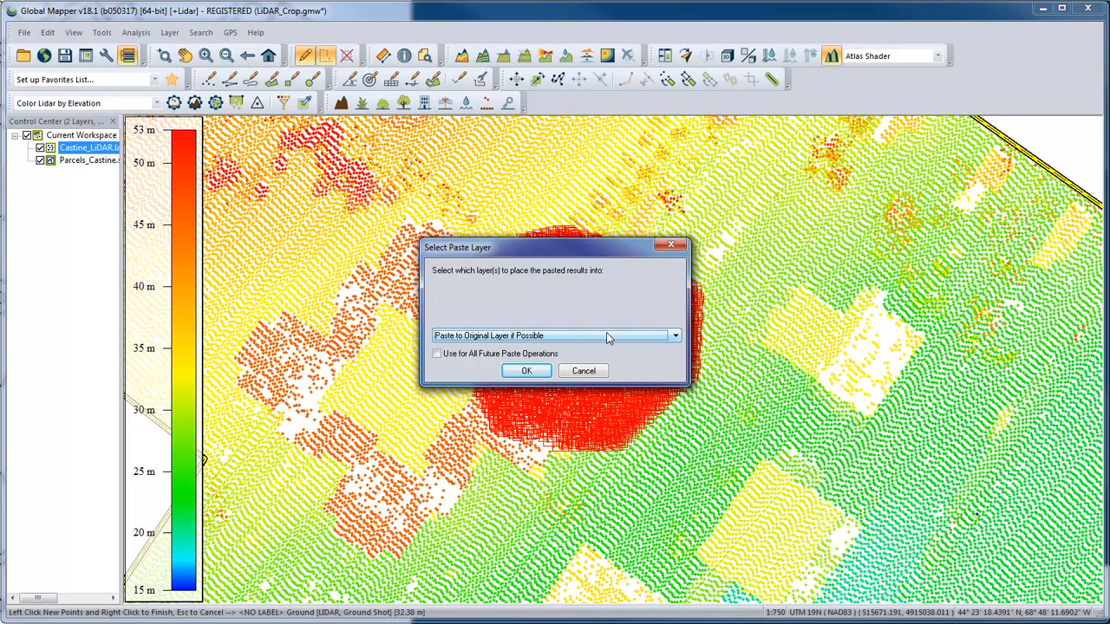
pyautogui.click(506, 341)
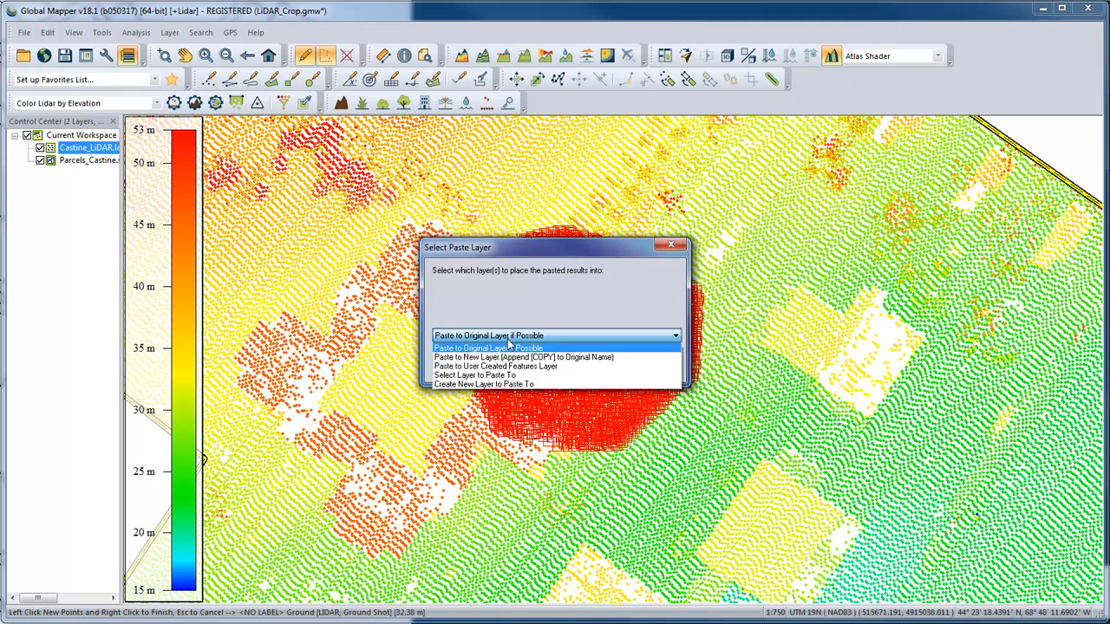
pyautogui.click(520, 384)
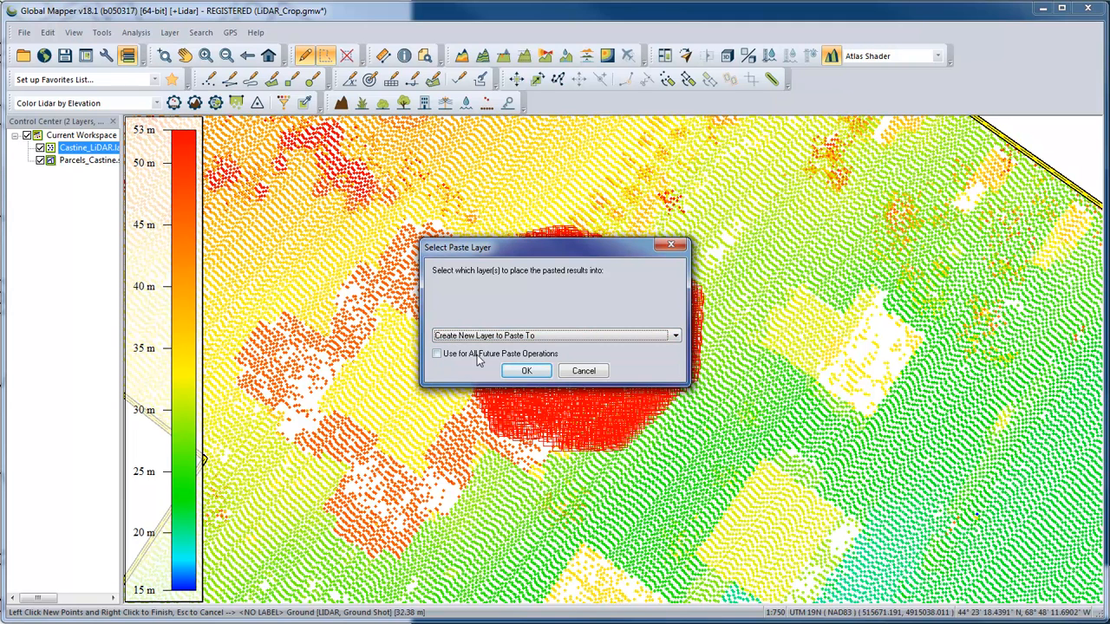
pyautogui.click(523, 371)
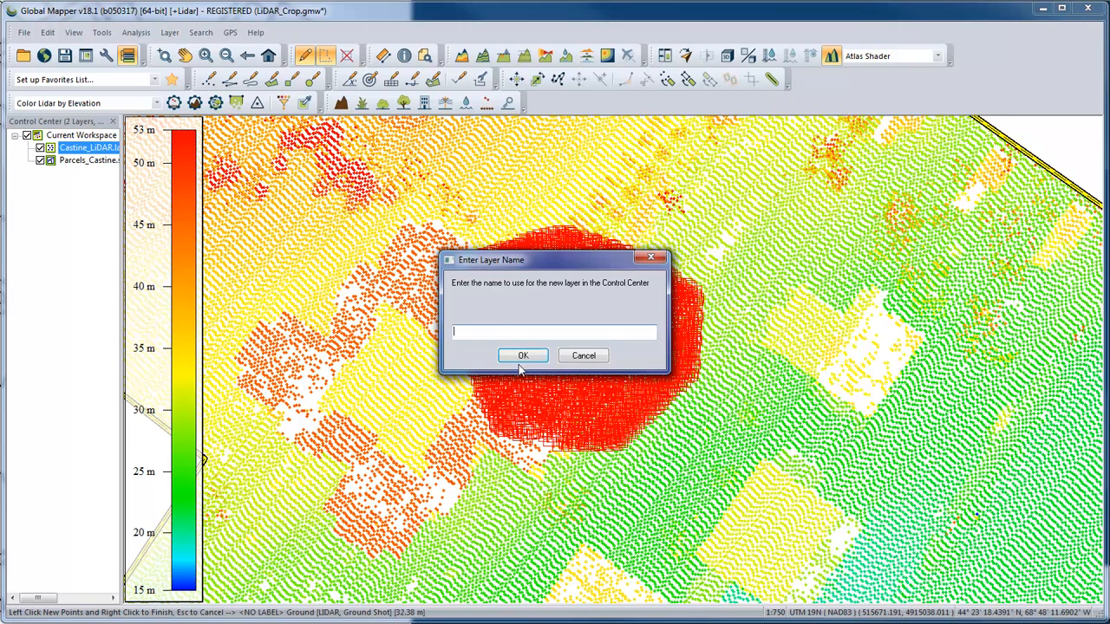
pyautogui.write('New Layer')
pyautogui.click(530, 357)
pyautogui.click(542, 458)
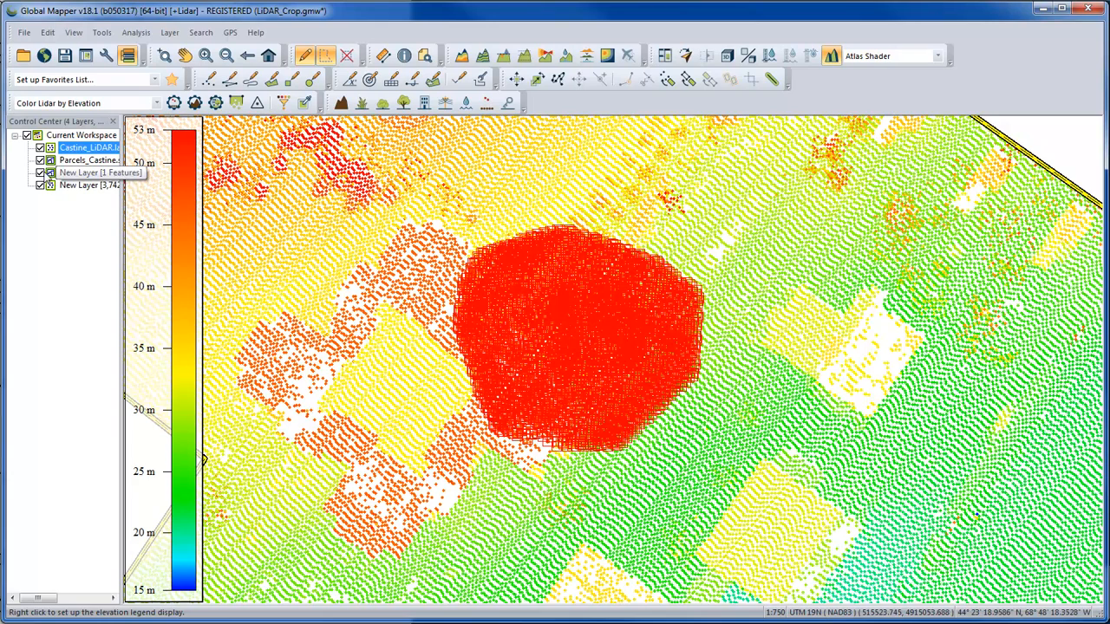
# Step: Hide the Castine_LiDAR, Parcels_Castine and pasted parcel layers so only the pasted lidar points display, and leave the feature move mode
pyautogui.click(40, 172)
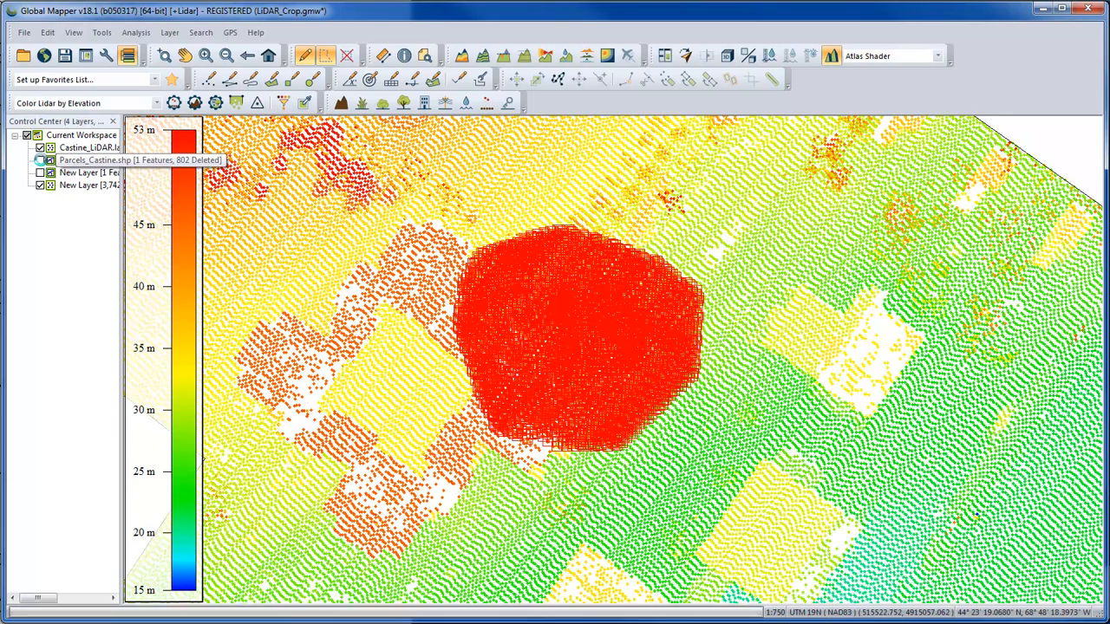
pyautogui.click(40, 160)
pyautogui.click(40, 147)
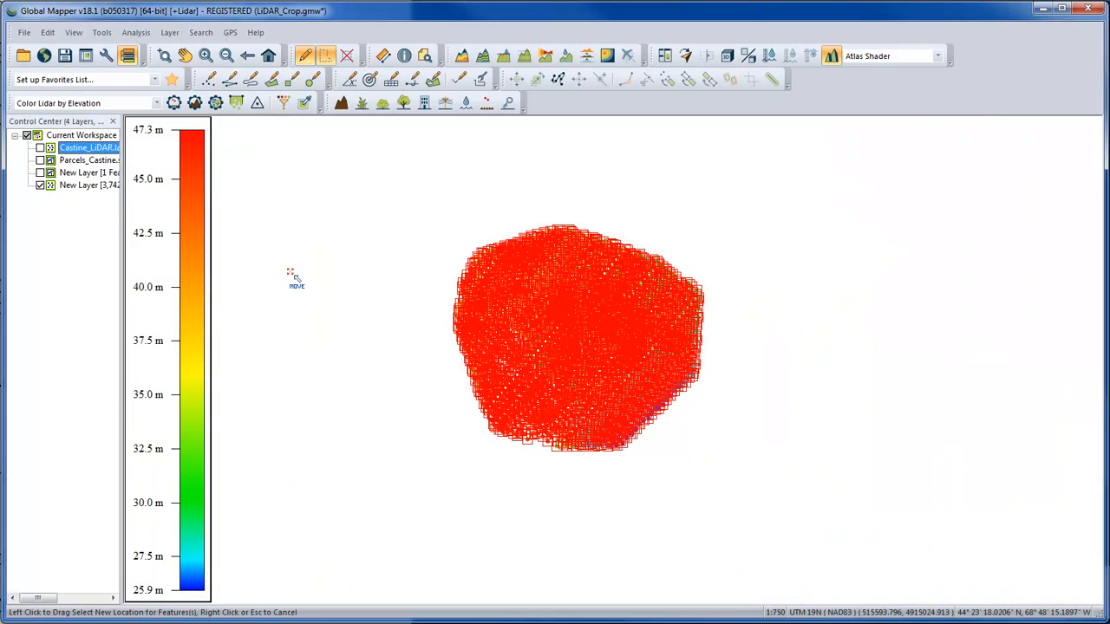
pyautogui.press('Escape')
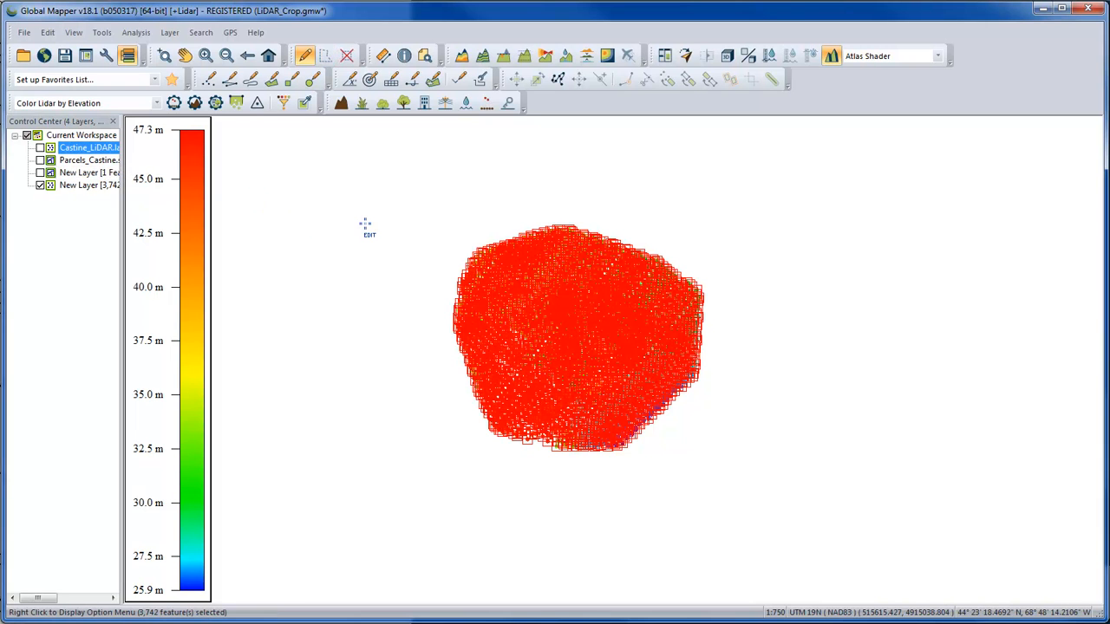
# Step: Clear the selection of the pasted lidar points in the new layer
pyautogui.click(365, 223)
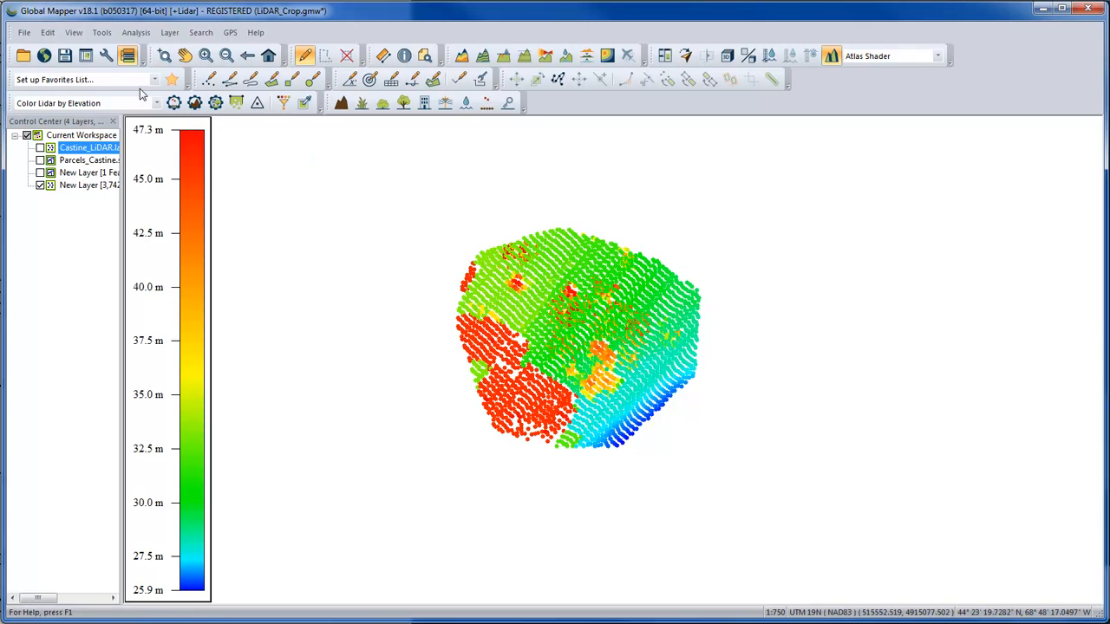
pyautogui.click(48, 33)
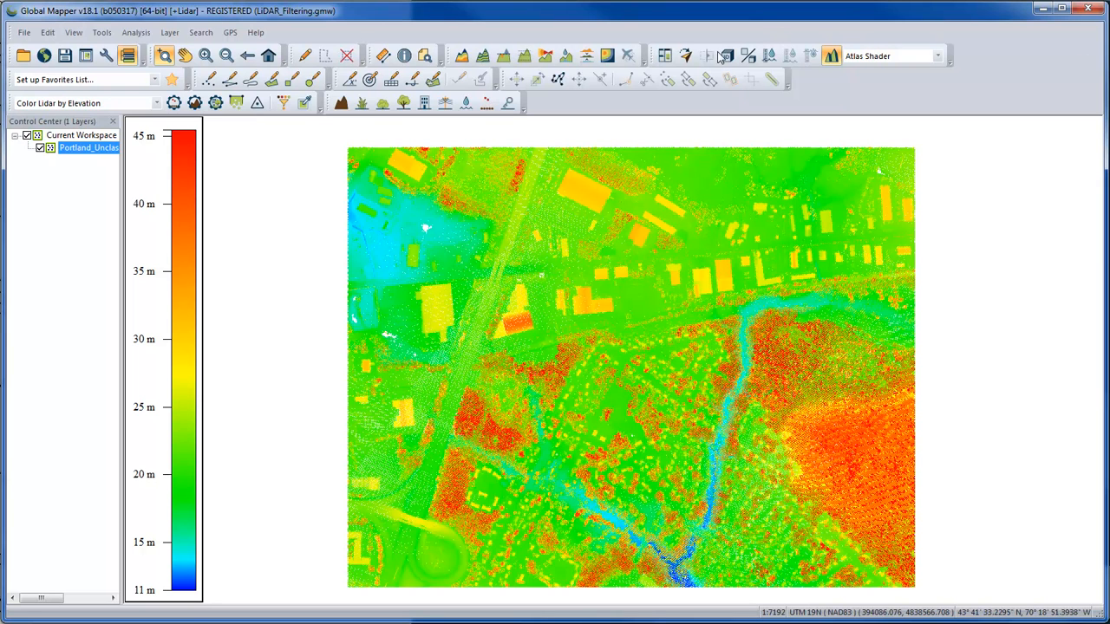
# Step: Examine the metadata and the return and classification statistics of the Portland_Unclassified.laz layer
pyautogui.rightClick(86, 151)
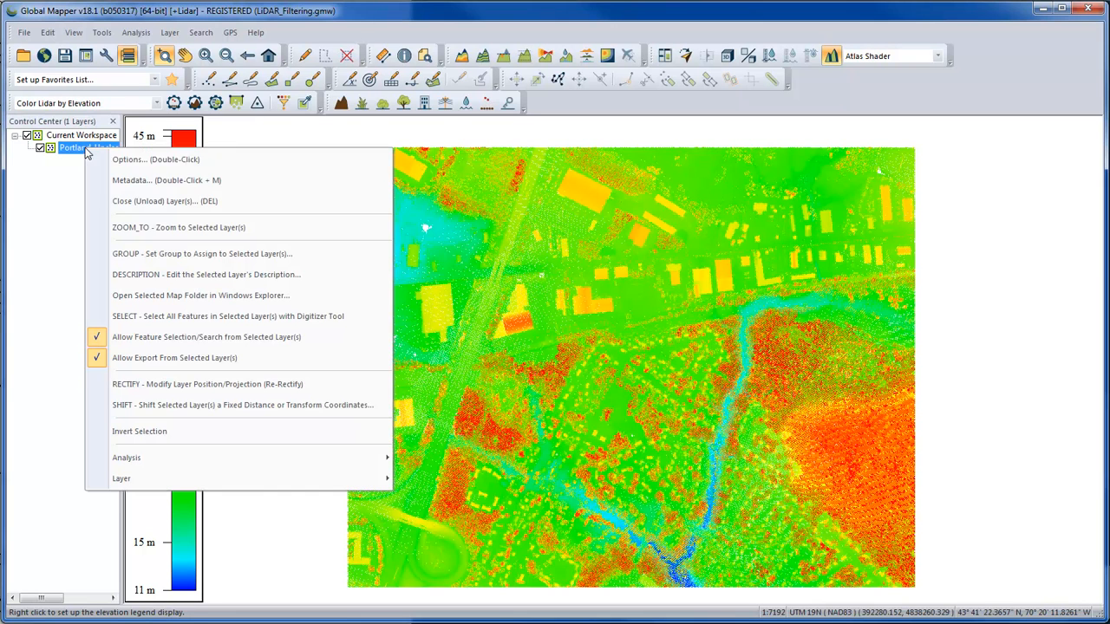
pyautogui.click(143, 182)
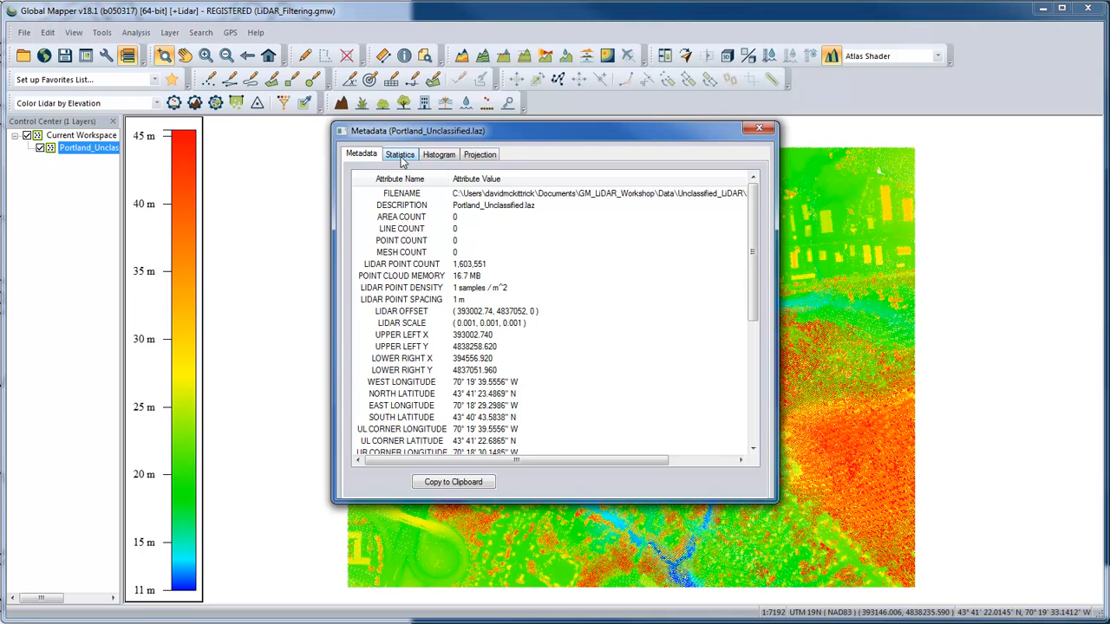
pyautogui.click(401, 158)
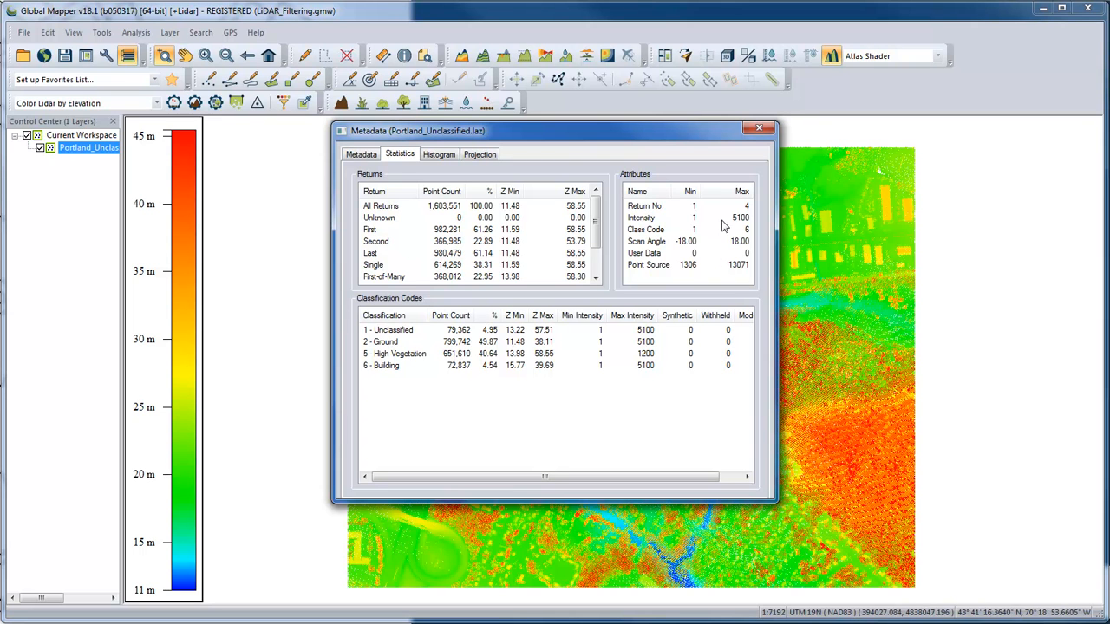
pyautogui.click(758, 130)
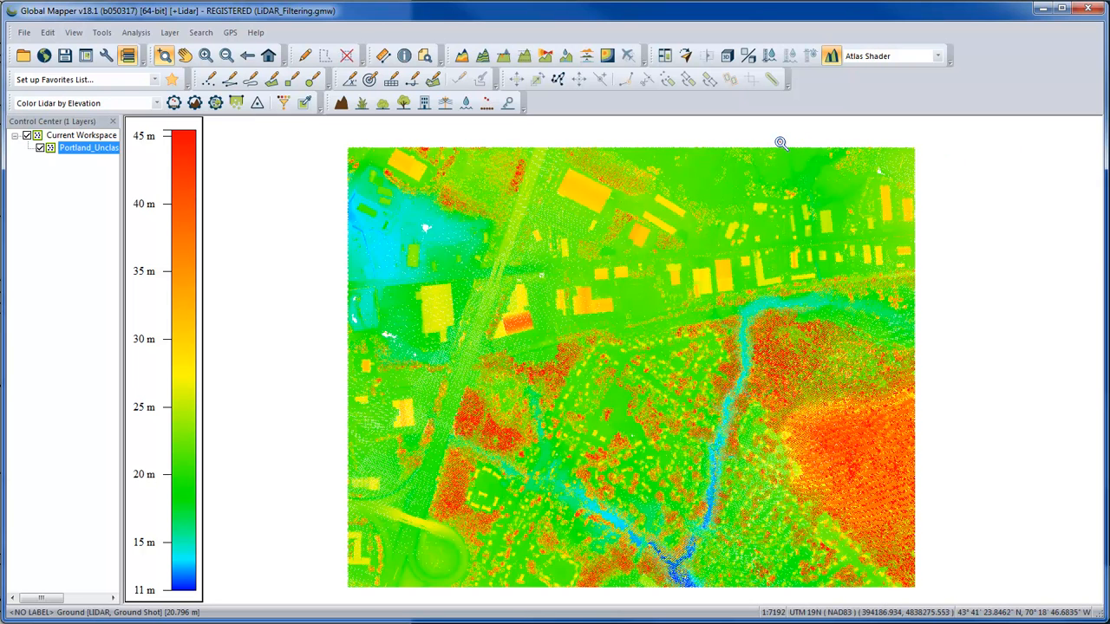
# Step: Color the Portland lidar points by classification
pyautogui.click(284, 105)
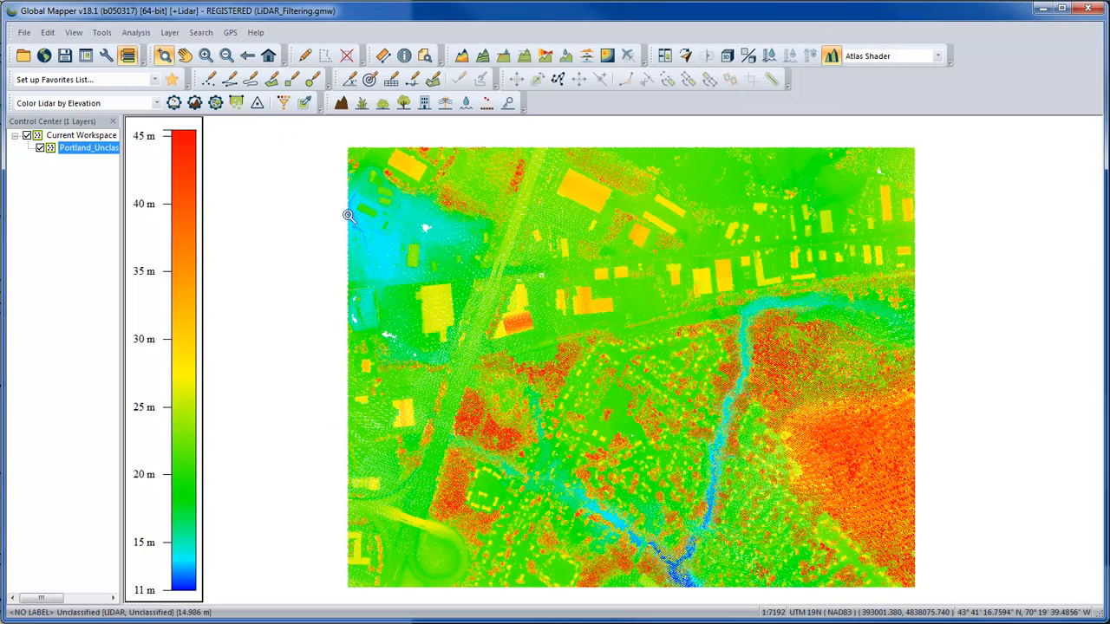
pyautogui.click(151, 103)
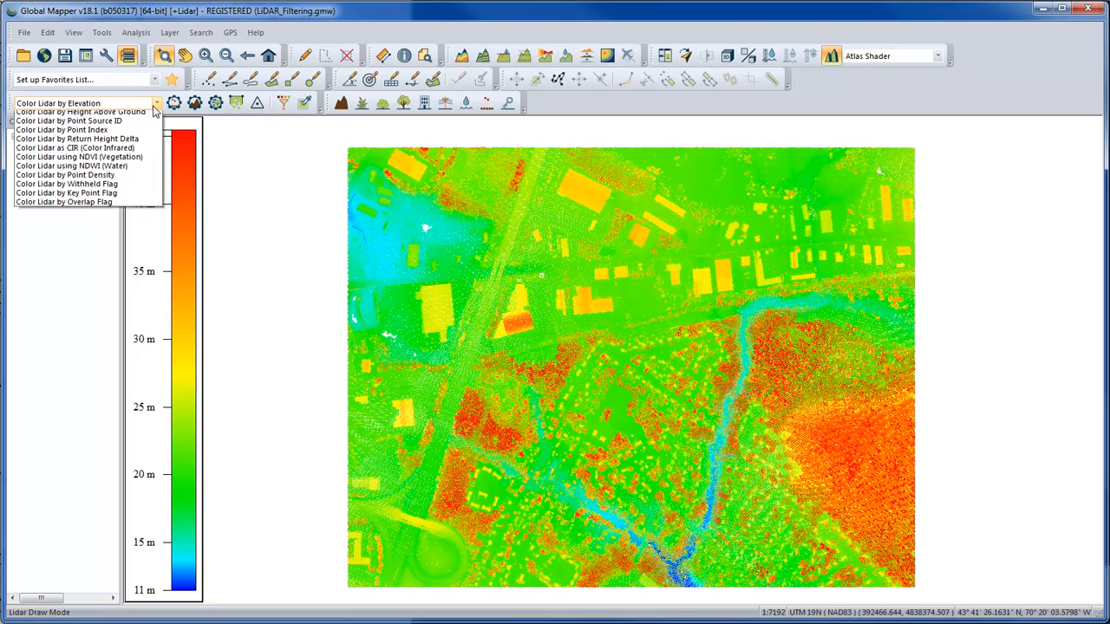
pyautogui.click(130, 143)
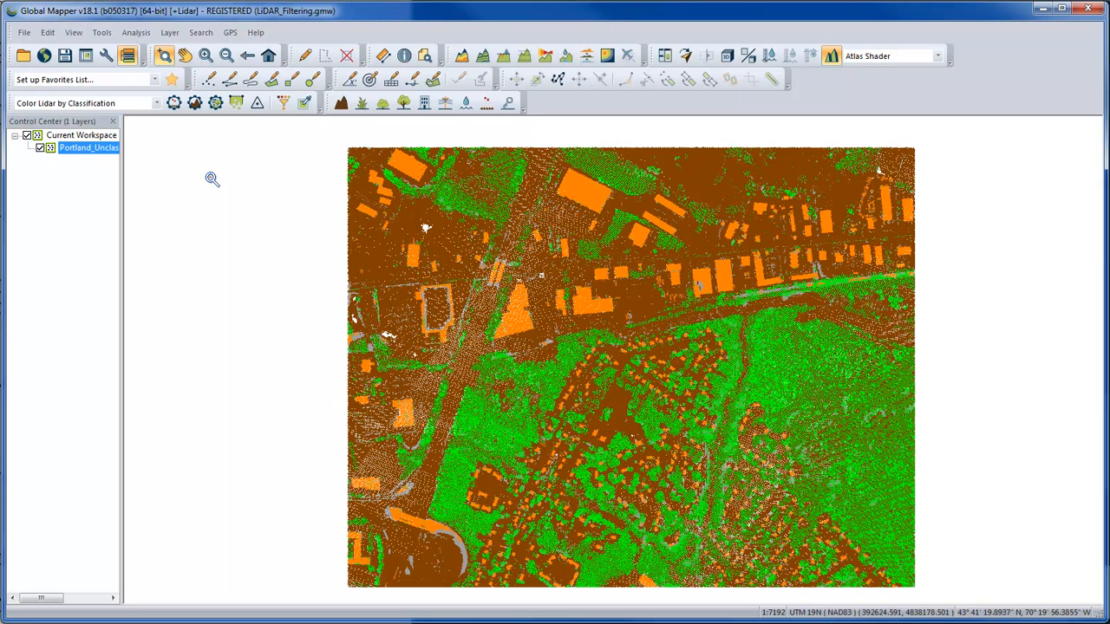
# Step: Filter the Building class (code 6) out of the lidar display, keeping the filter settings open beside the point cloud
pyautogui.click(282, 104)
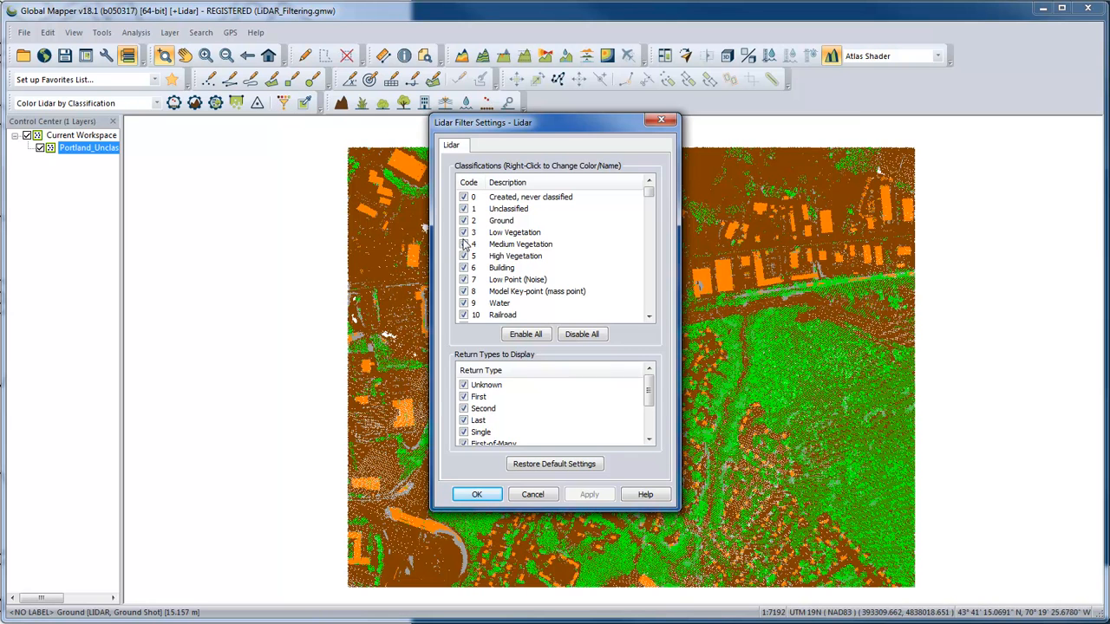
pyautogui.click(463, 268)
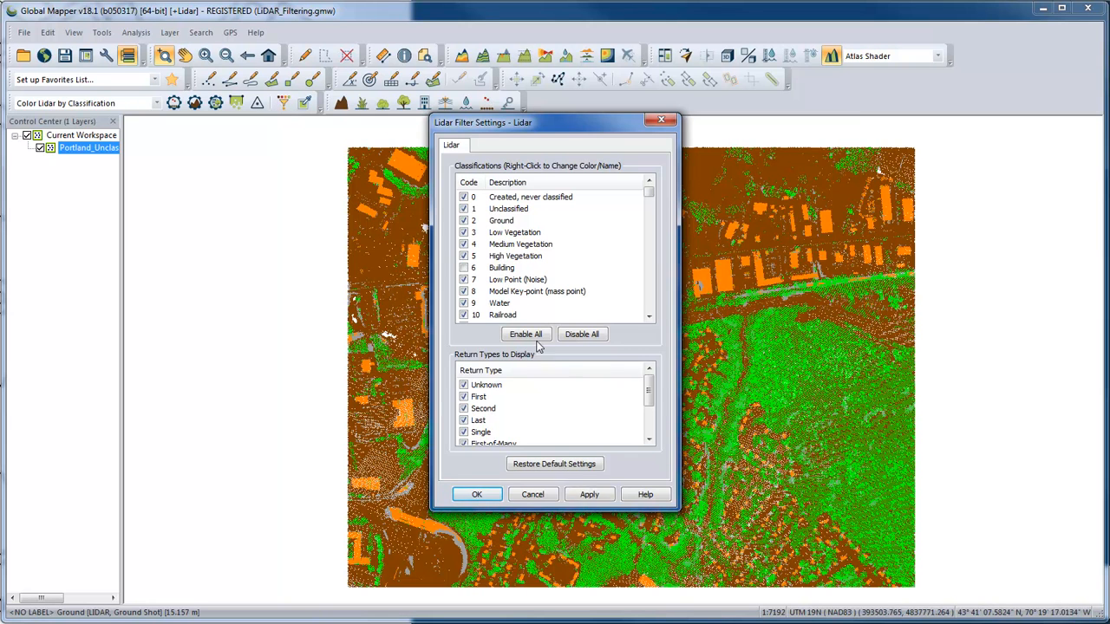
pyautogui.click(589, 495)
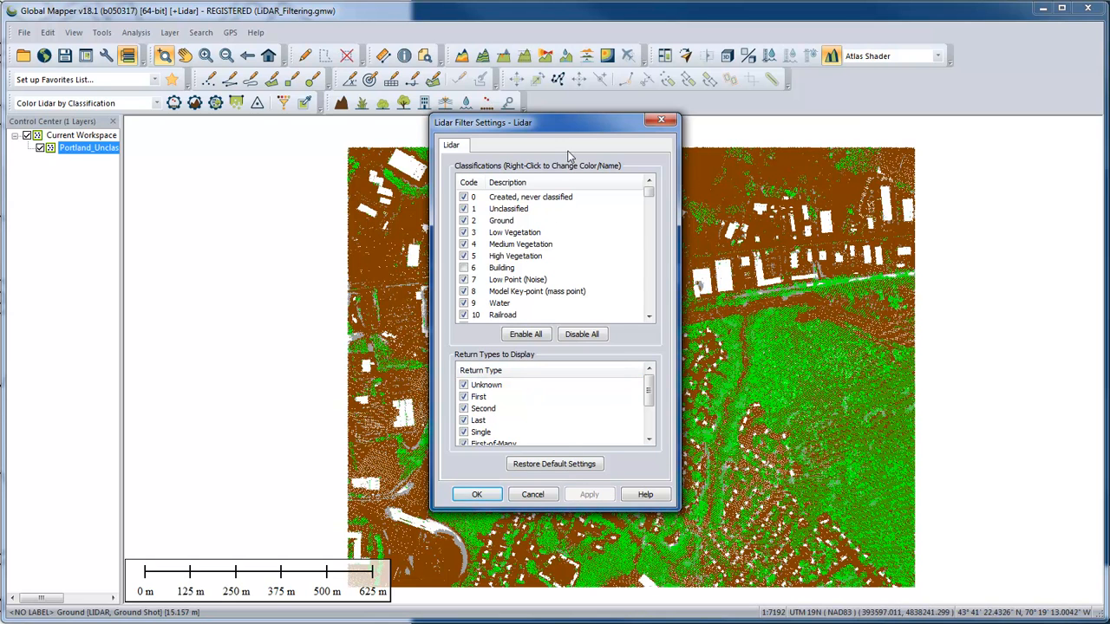
pyautogui.moveTo(581, 127); pyautogui.dragTo(228, 153)
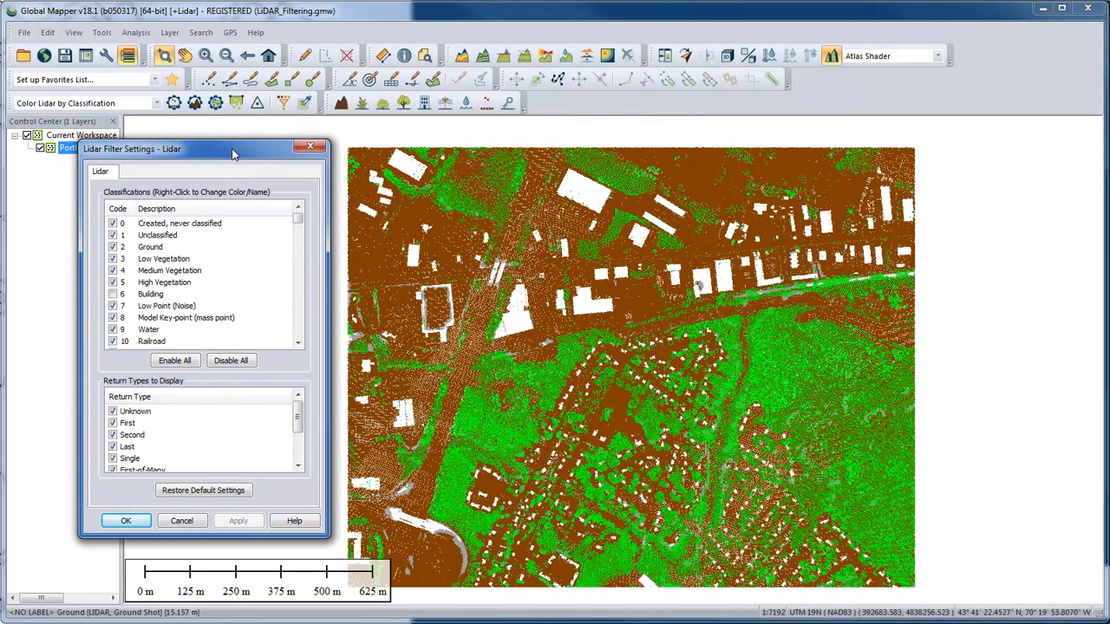
# Step: Re-enable the Building class in the lidar filter, apply it, and review that class's name, color and group options
pyautogui.click(113, 295)
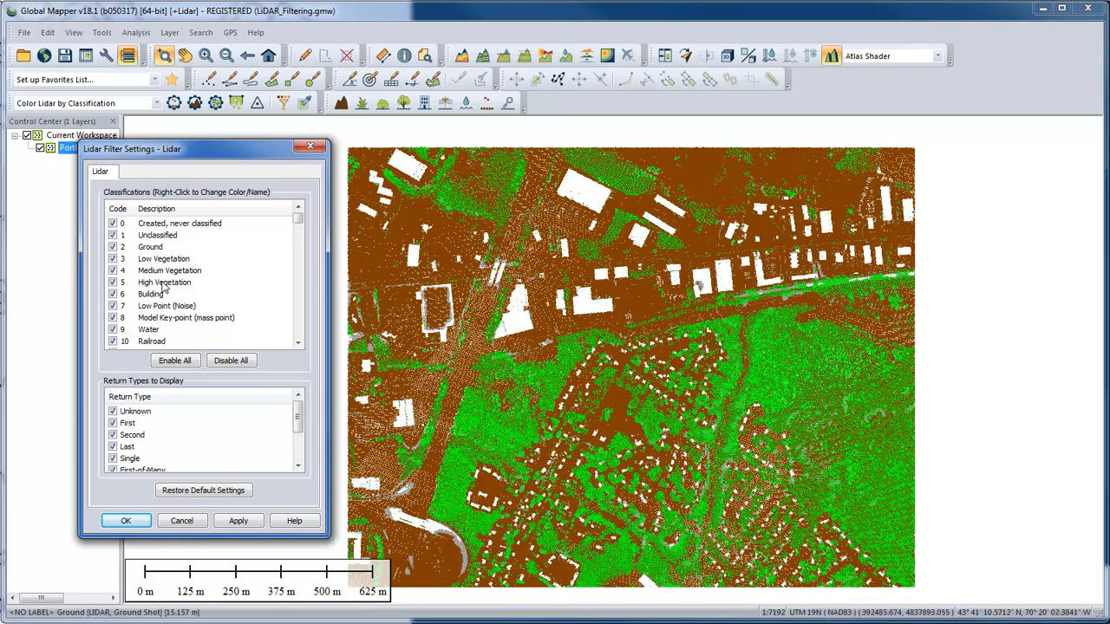
pyautogui.click(239, 520)
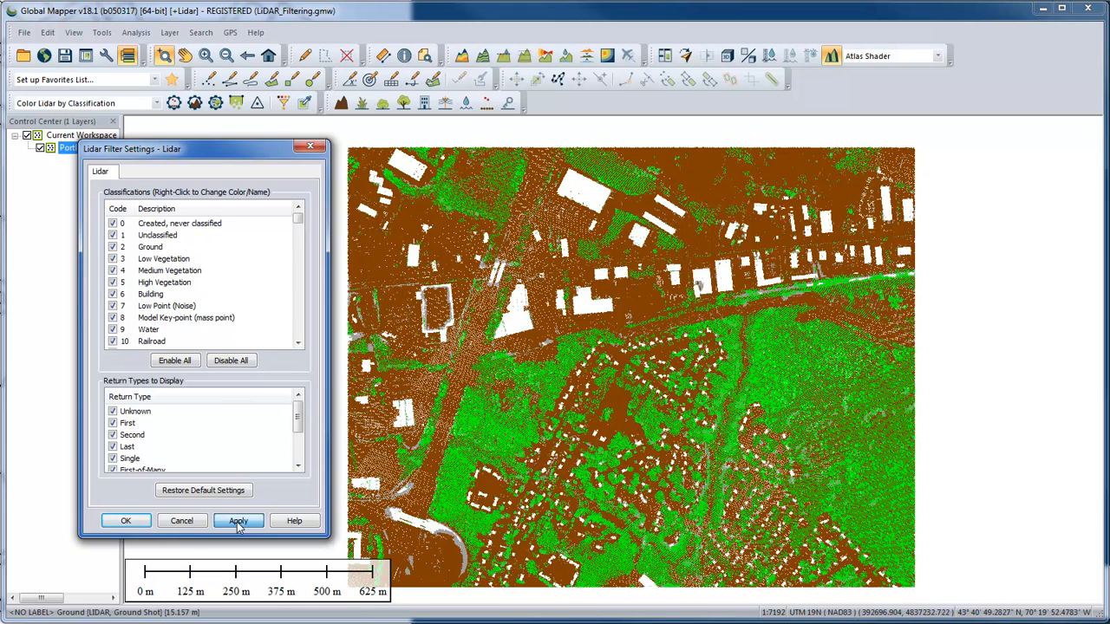
pyautogui.click(151, 295)
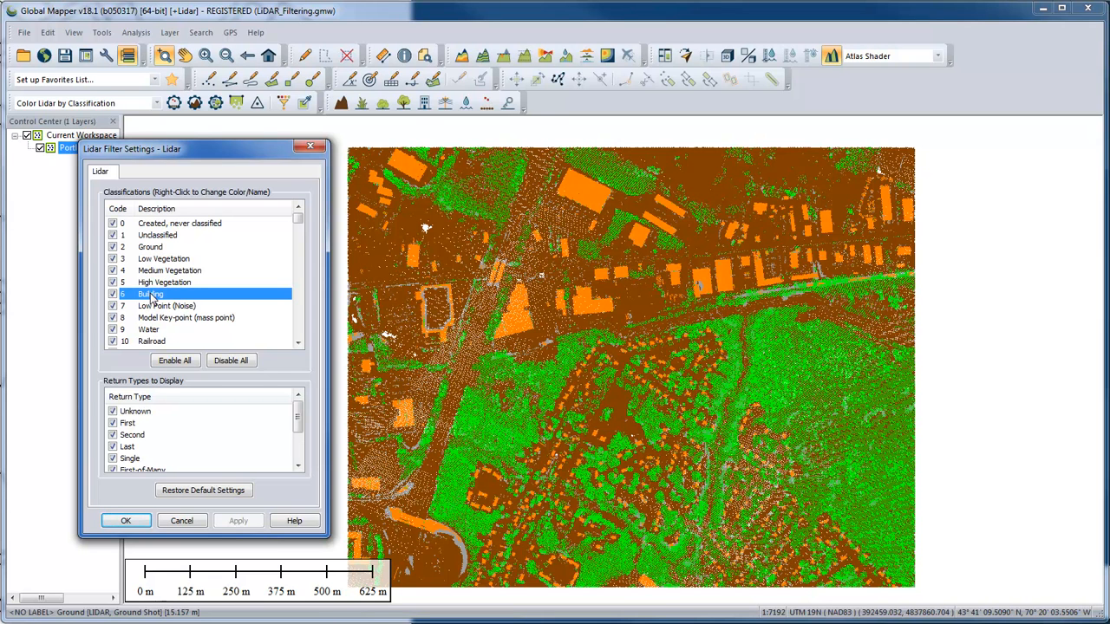
pyautogui.rightClick(160, 295)
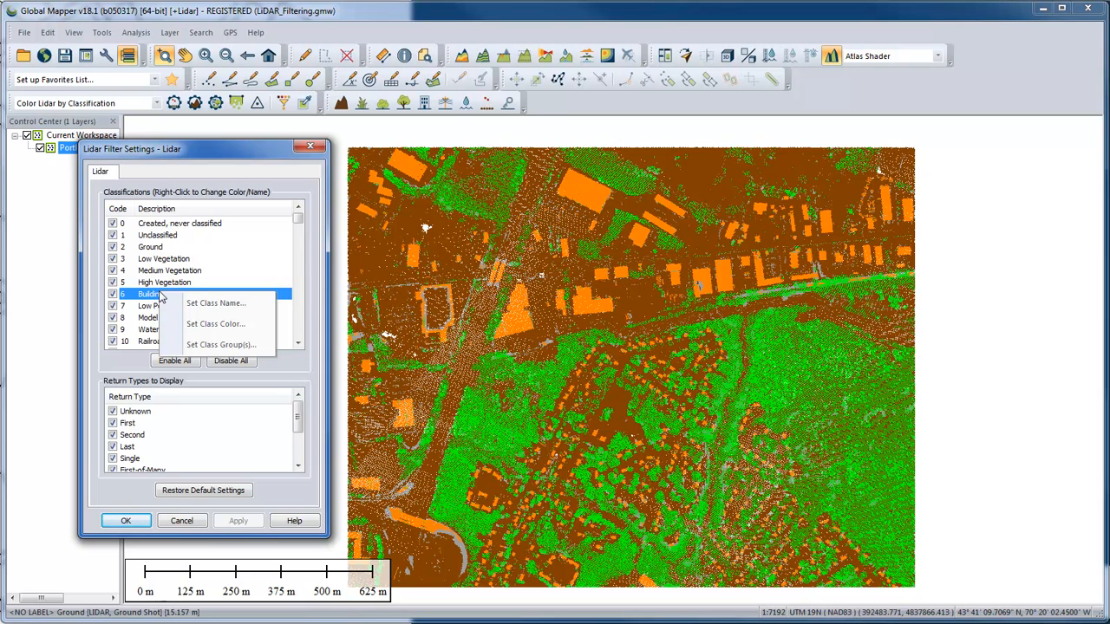
pyautogui.click(249, 177)
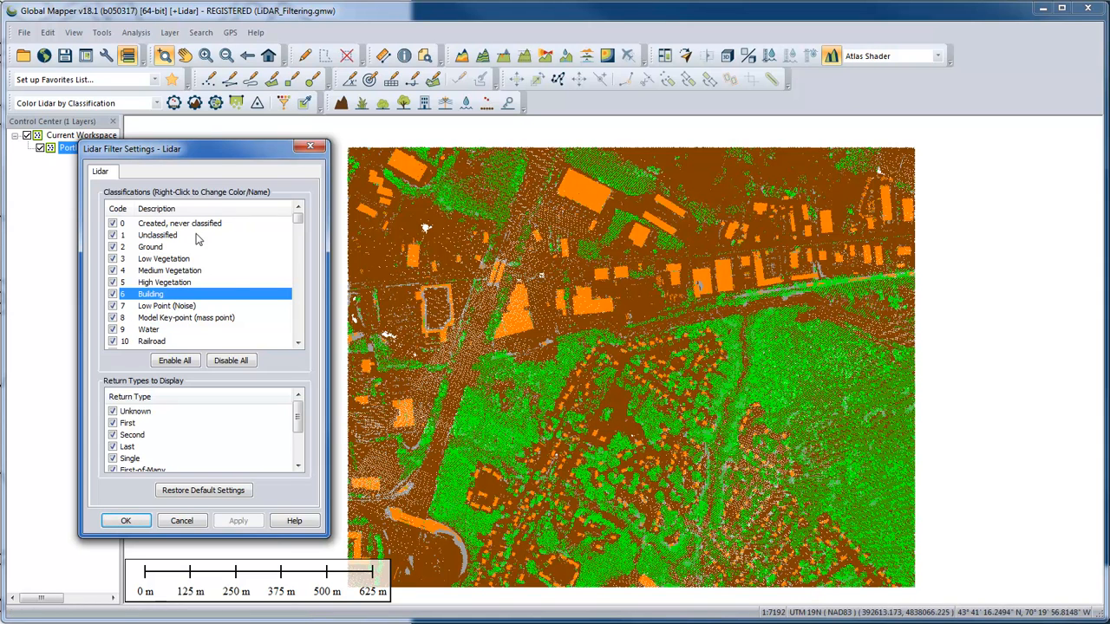
# Step: Review the lidar classification and return type settings in the program configuration and leave them as they are
pyautogui.click(106, 56)
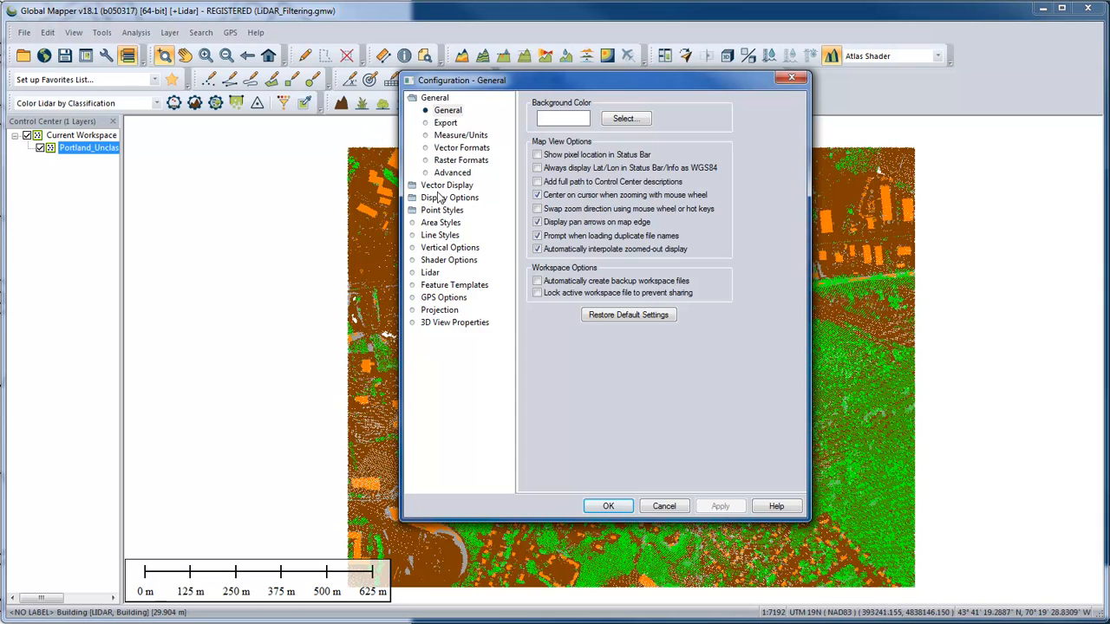
pyautogui.click(430, 272)
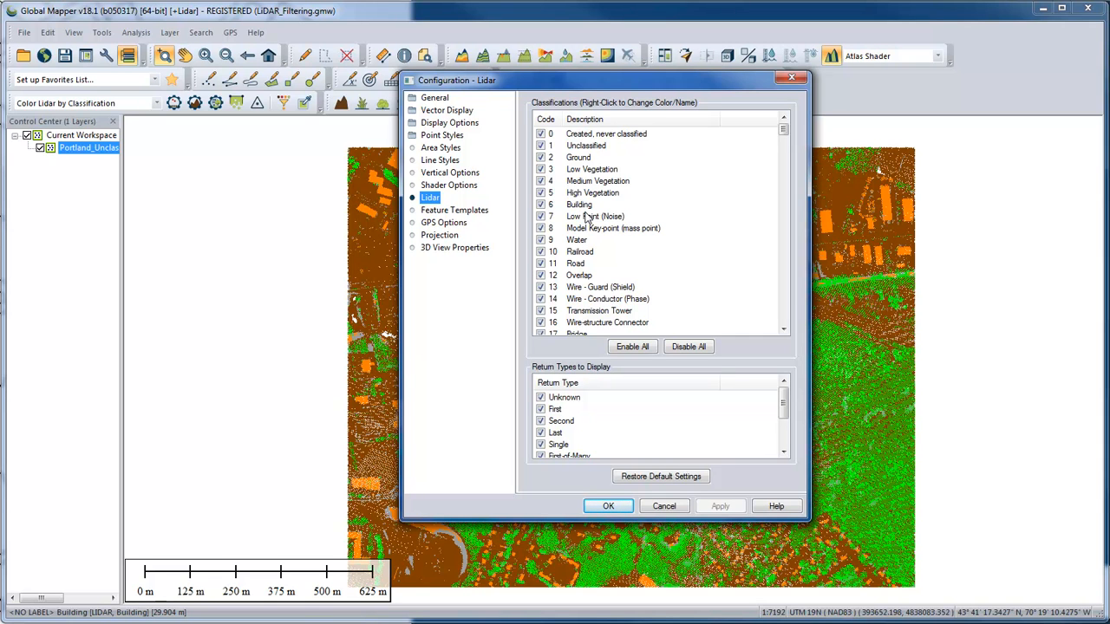
pyautogui.click(664, 506)
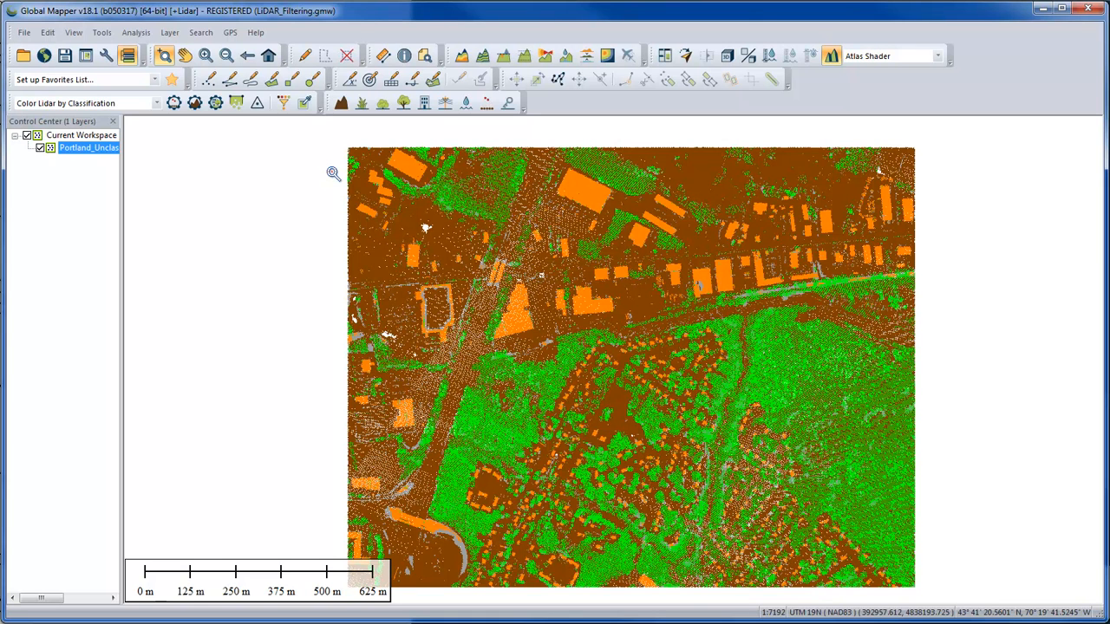
# Step: Select the lidar points inside a drawn four-sided polygon around the triangular building, its first three sides totaling about 948 m
pyautogui.click(324, 56)
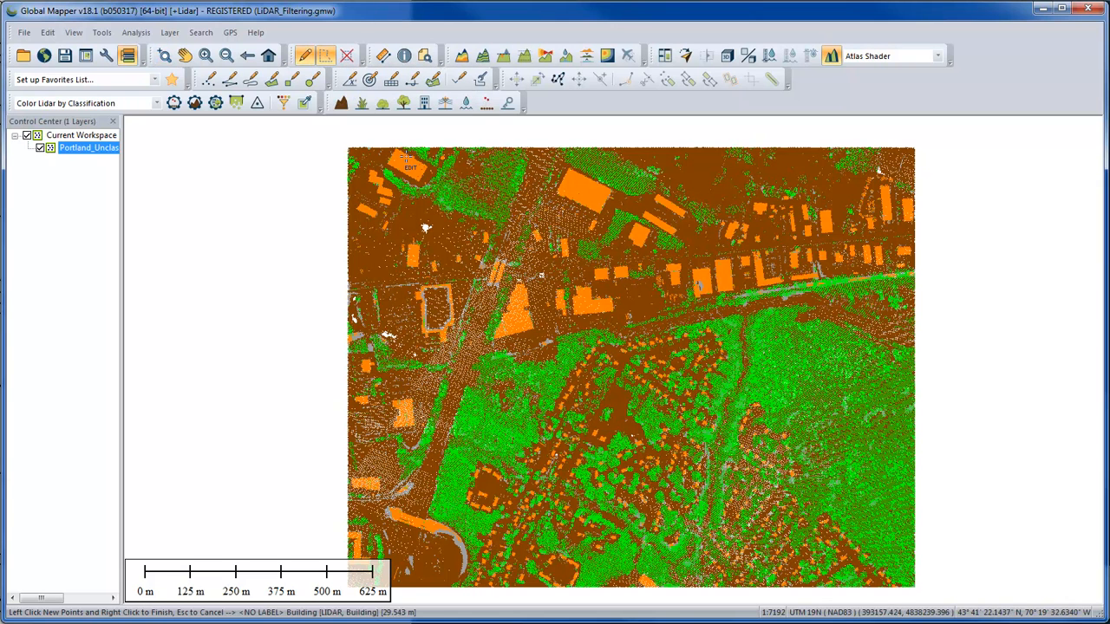
pyautogui.click(457, 238)
pyautogui.click(449, 340)
pyautogui.click(615, 333)
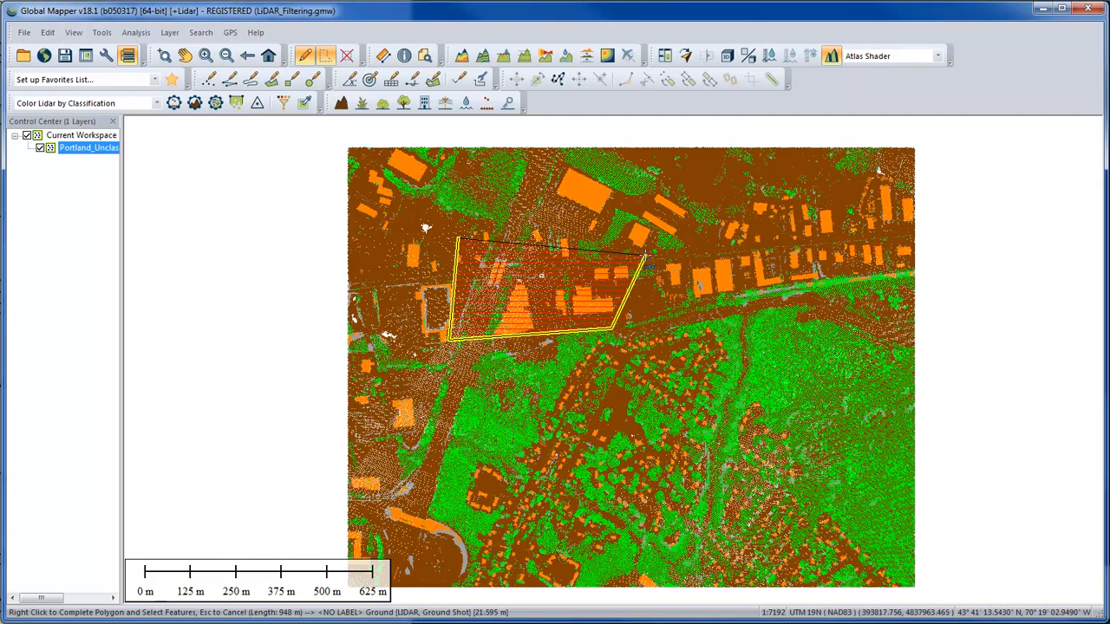
pyautogui.rightClick(645, 253)
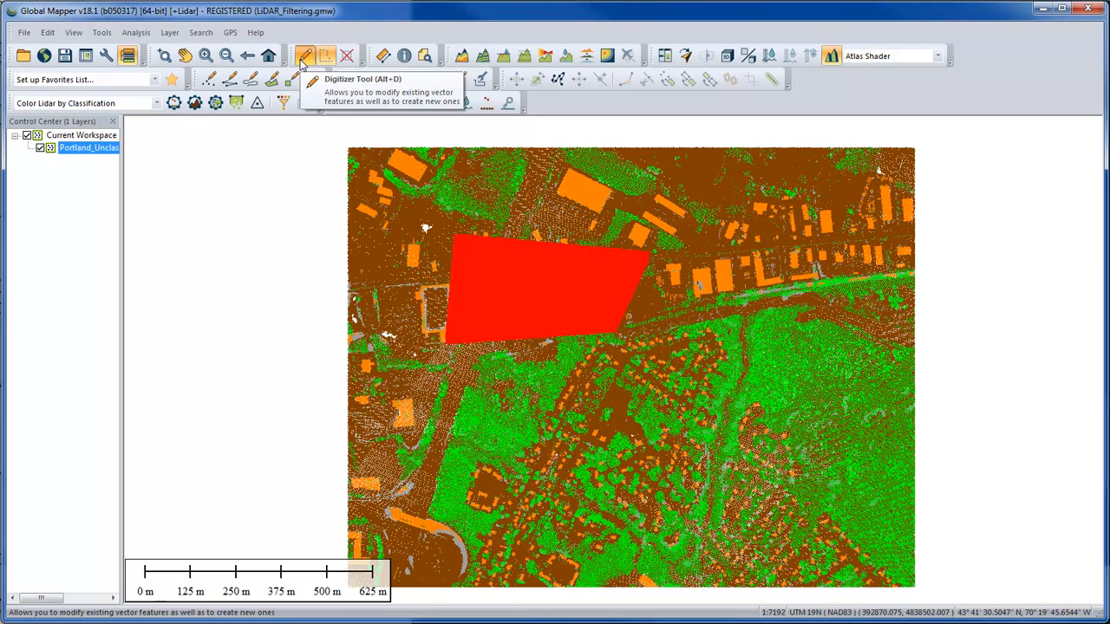
# Step: Examine the elevation, color, classification and return type filter options for the selected lidar points, then cancel without filtering
pyautogui.rightClick(538, 279)
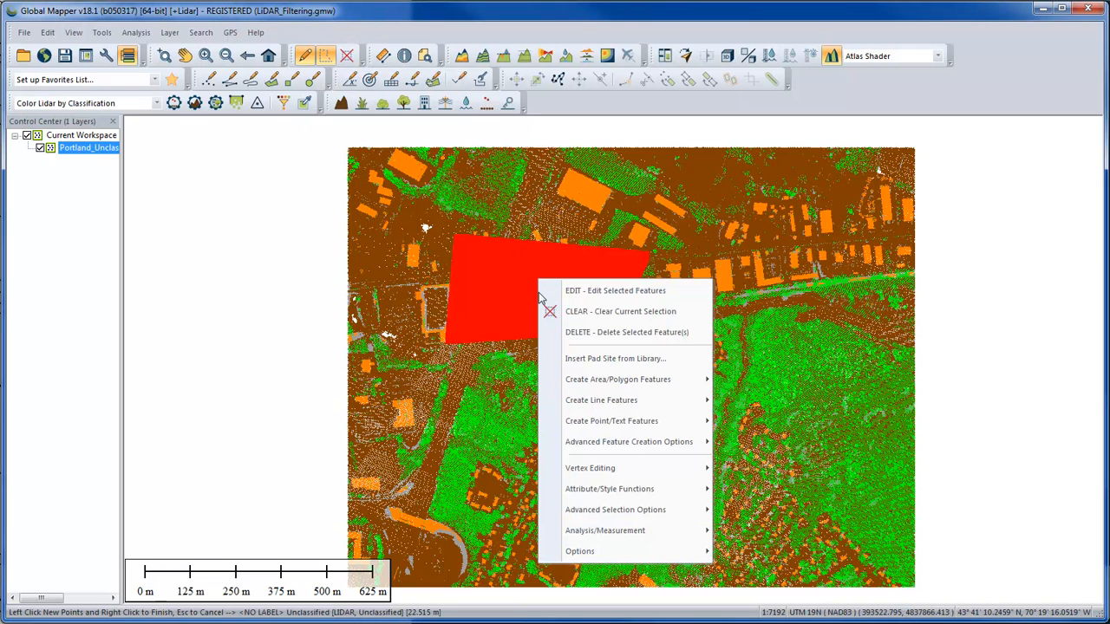
pyautogui.moveTo(681, 512)
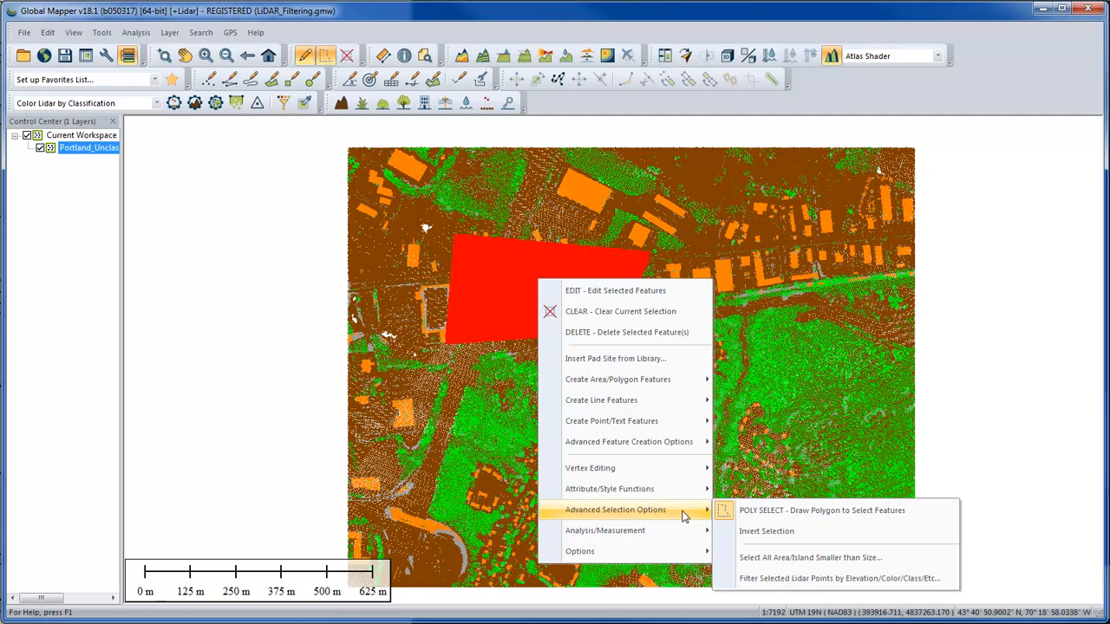
pyautogui.click(812, 579)
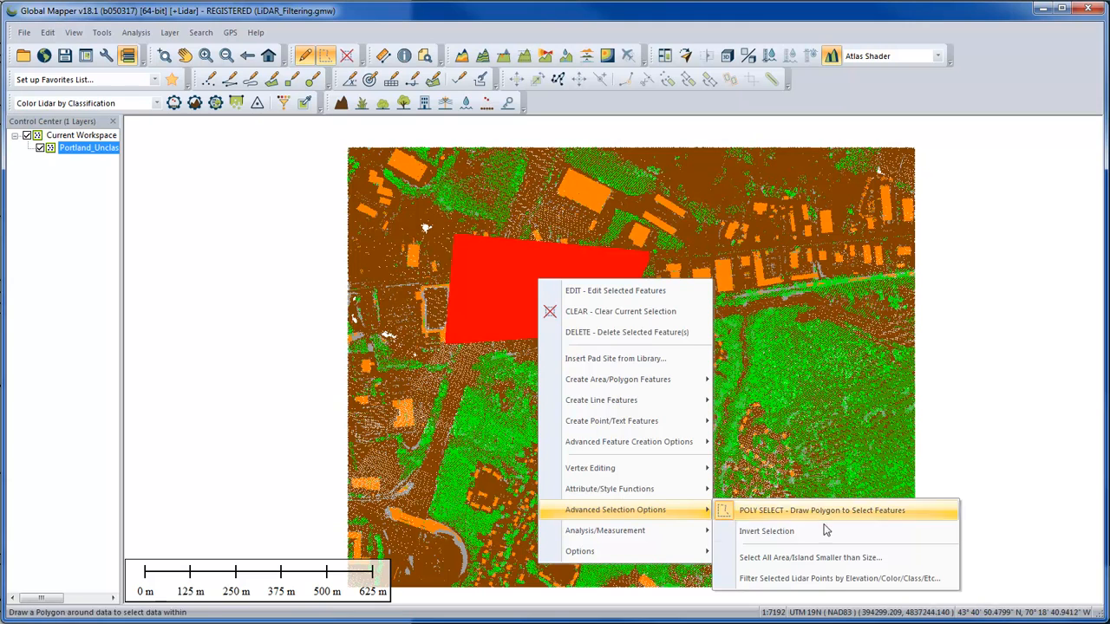
pyautogui.click(838, 579)
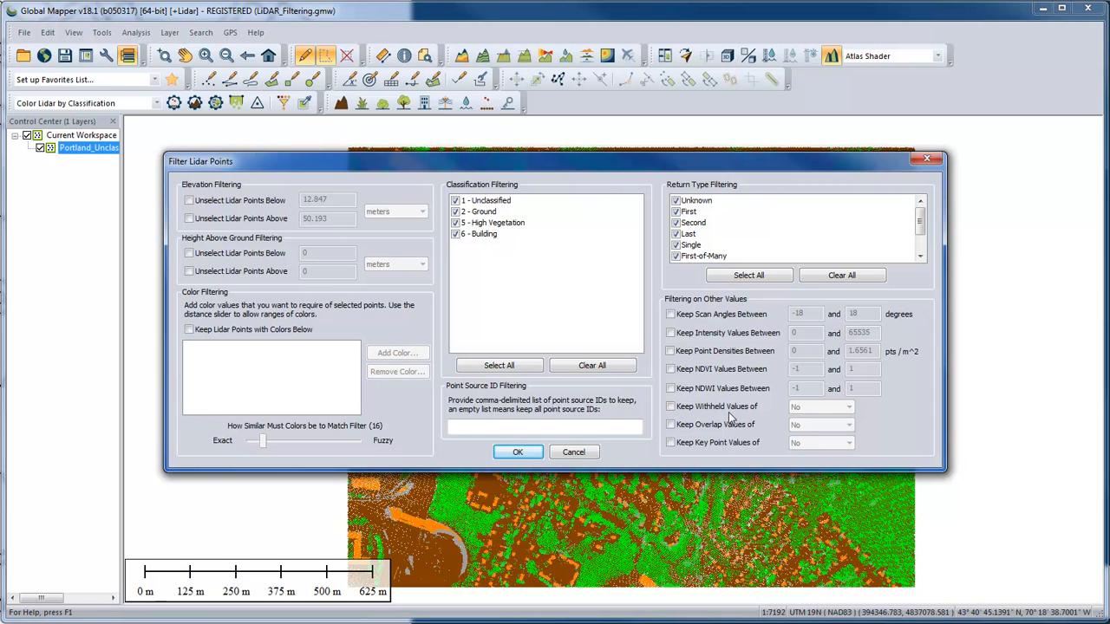
pyautogui.moveTo(732, 168); pyautogui.dragTo(763, 246)
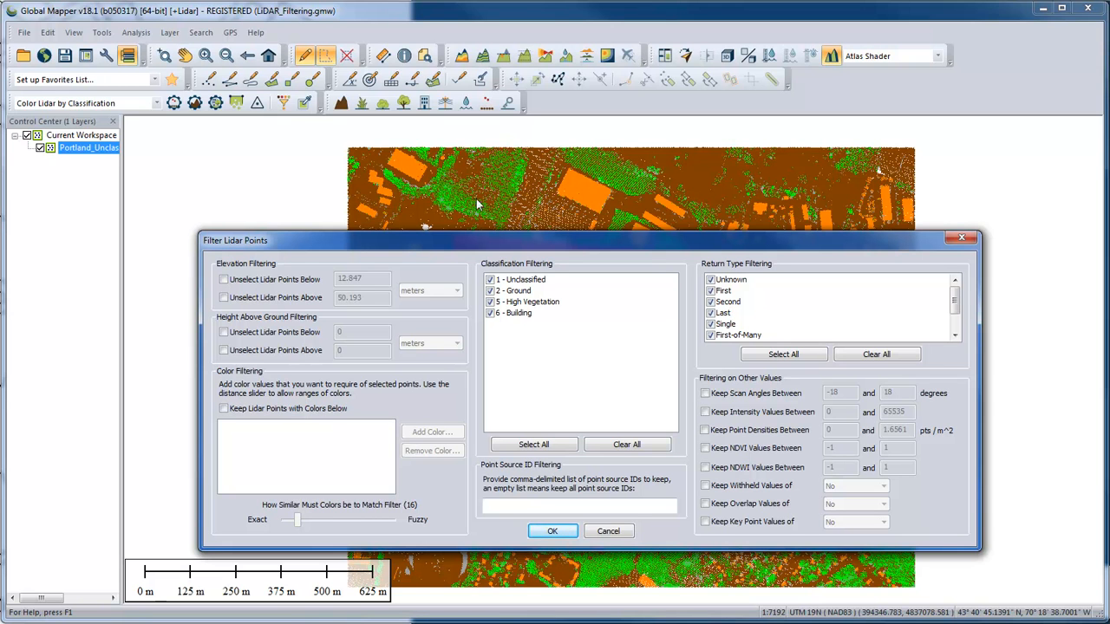
pyautogui.moveTo(509, 247); pyautogui.dragTo(552, 318)
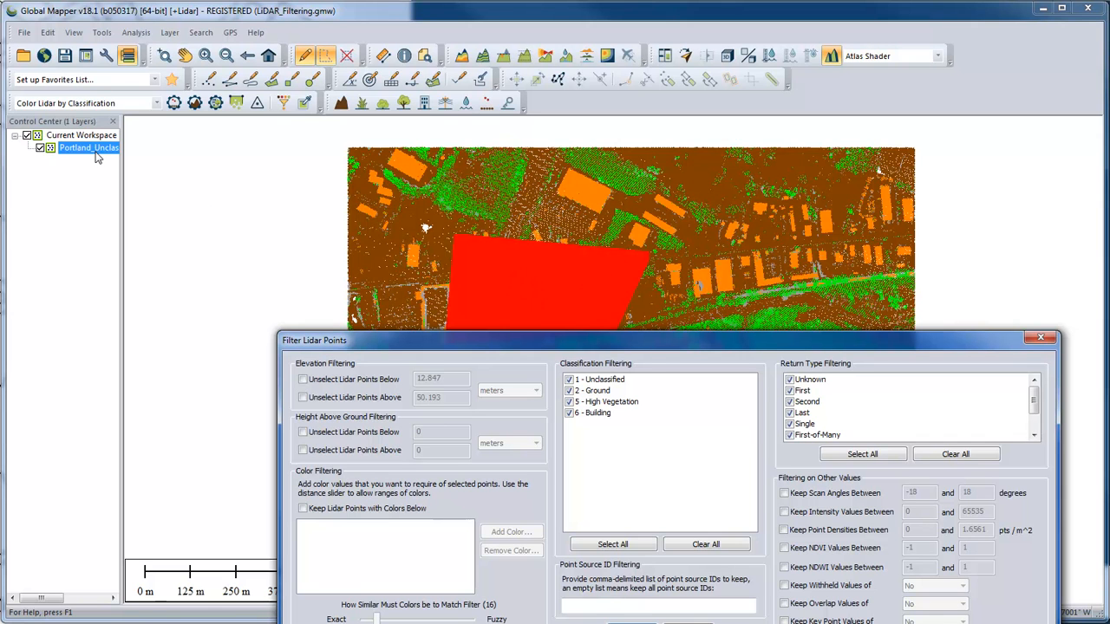
pyautogui.moveTo(708, 342); pyautogui.dragTo(626, 217)
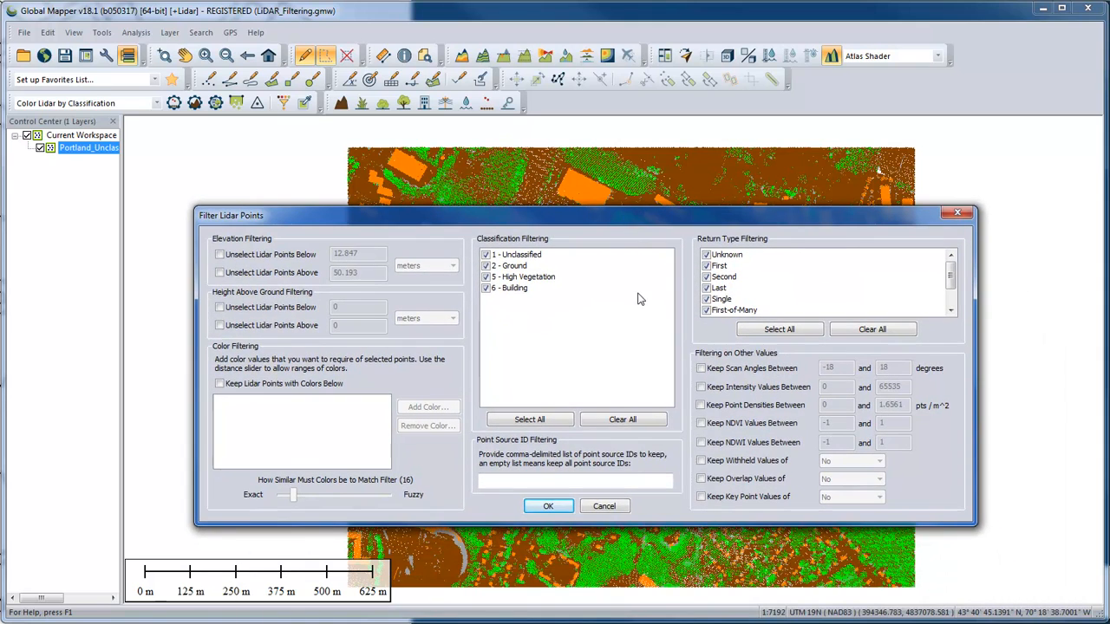
pyautogui.click(604, 506)
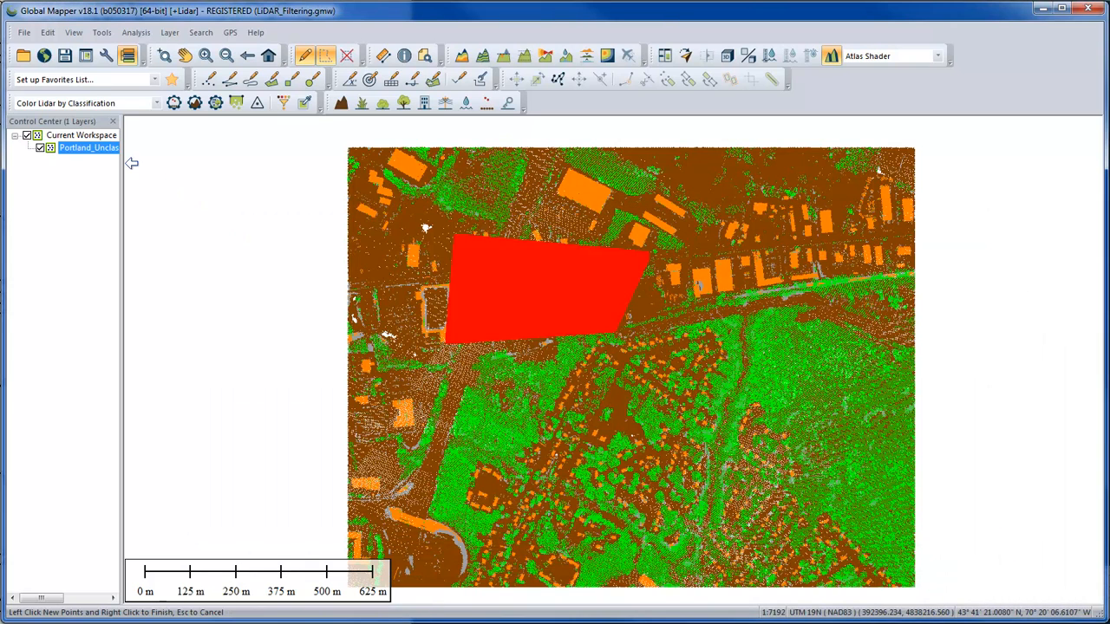
# Step: Select all lidar points in the Portland_Unclassified layer and open the filter options for the selected points
pyautogui.rightClick(102, 149)
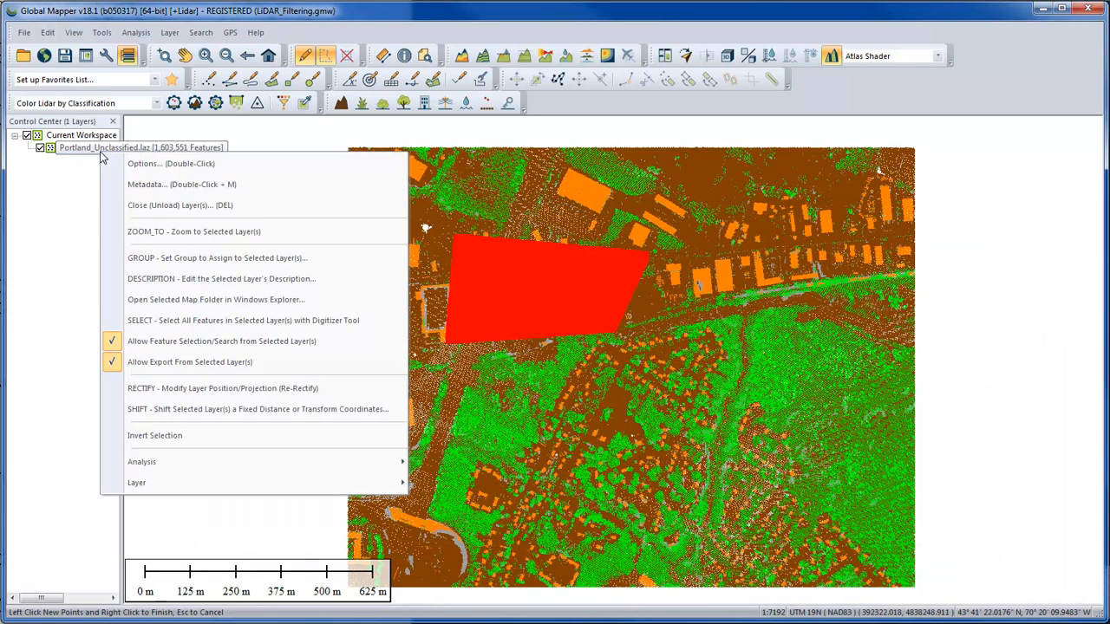
pyautogui.click(187, 322)
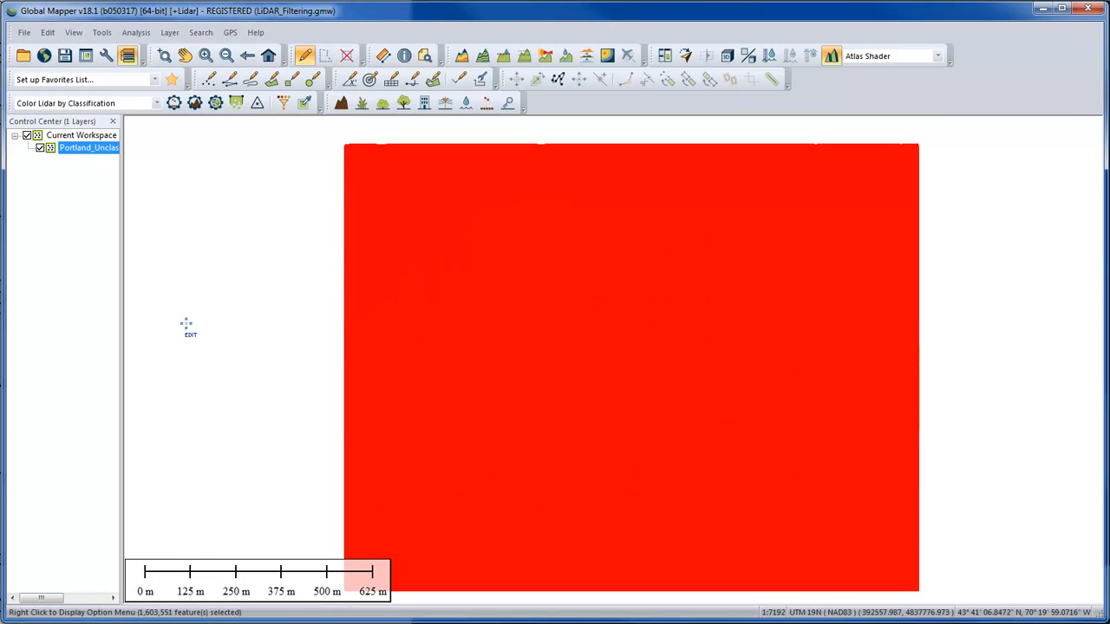
pyautogui.rightClick(381, 288)
pyautogui.moveTo(468, 517)
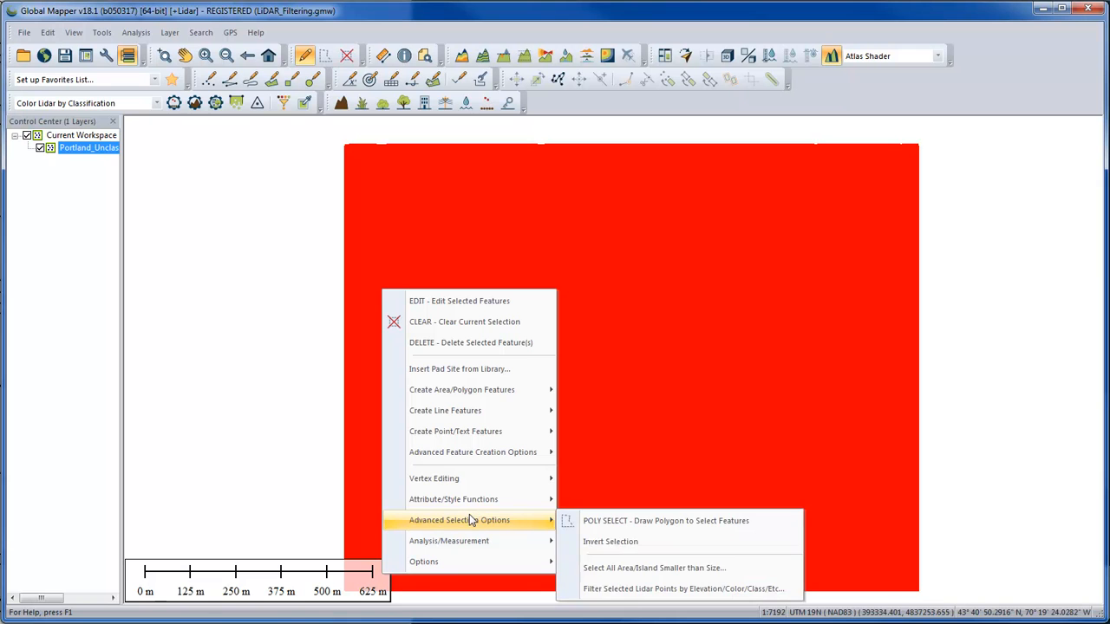
pyautogui.click(635, 592)
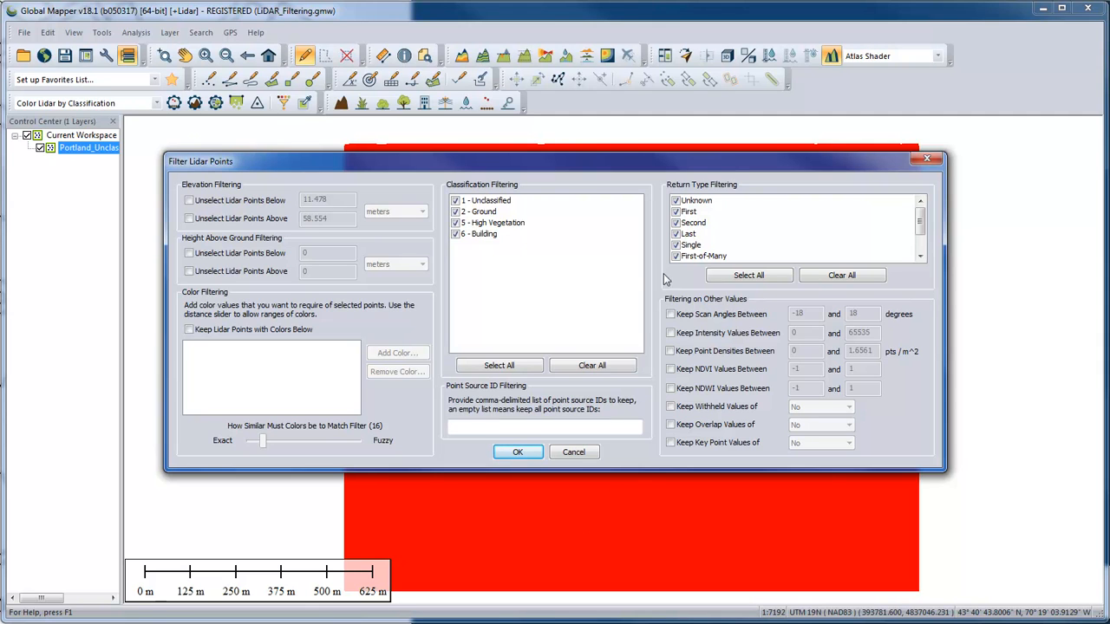
# Step: Filter the selected points by excluding class 2 - Ground and unselecting points below 30 meters above ground
pyautogui.click(457, 212)
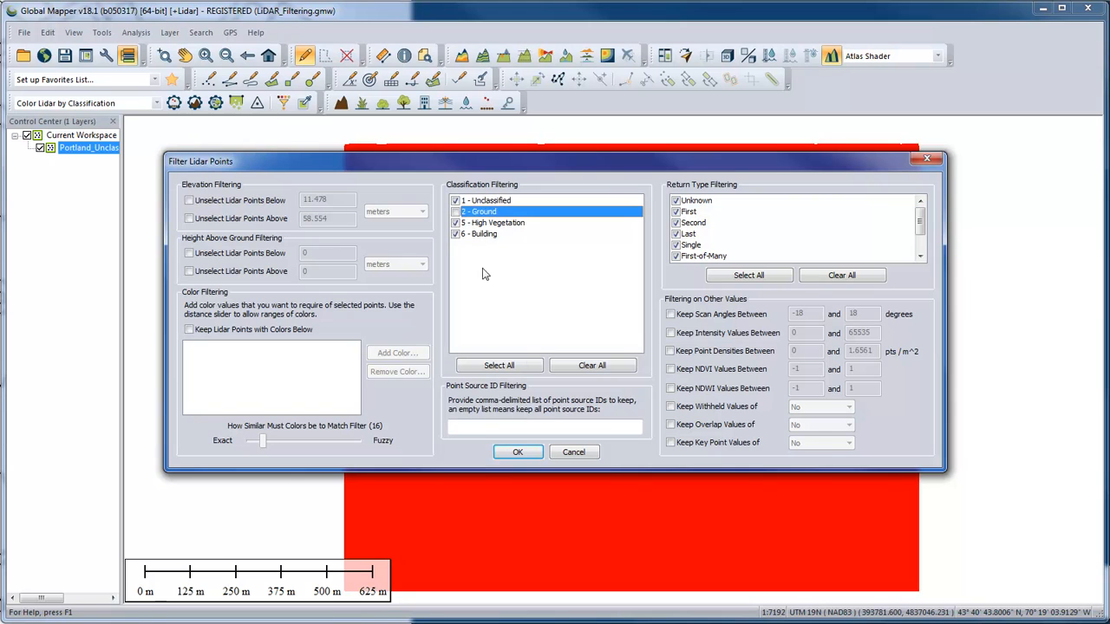
pyautogui.click(188, 253)
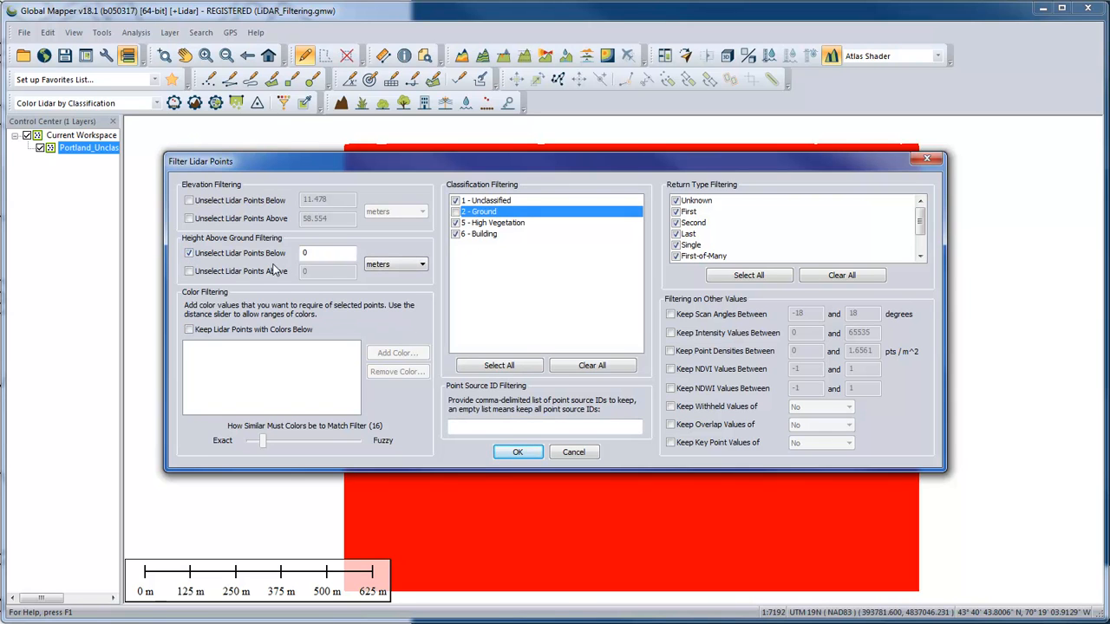
pyautogui.doubleClick(309, 253)
pyautogui.write('30')
pyautogui.click(517, 451)
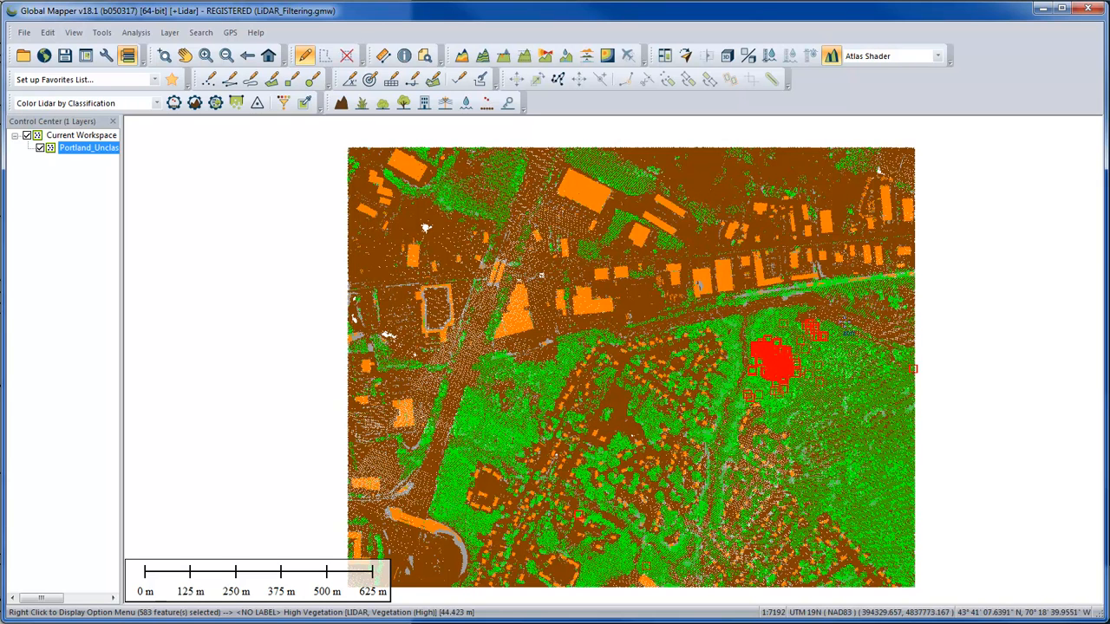
# Step: Clear the point selection and examine the attributes of the lidar points in the vector data search
pyautogui.click(957, 285)
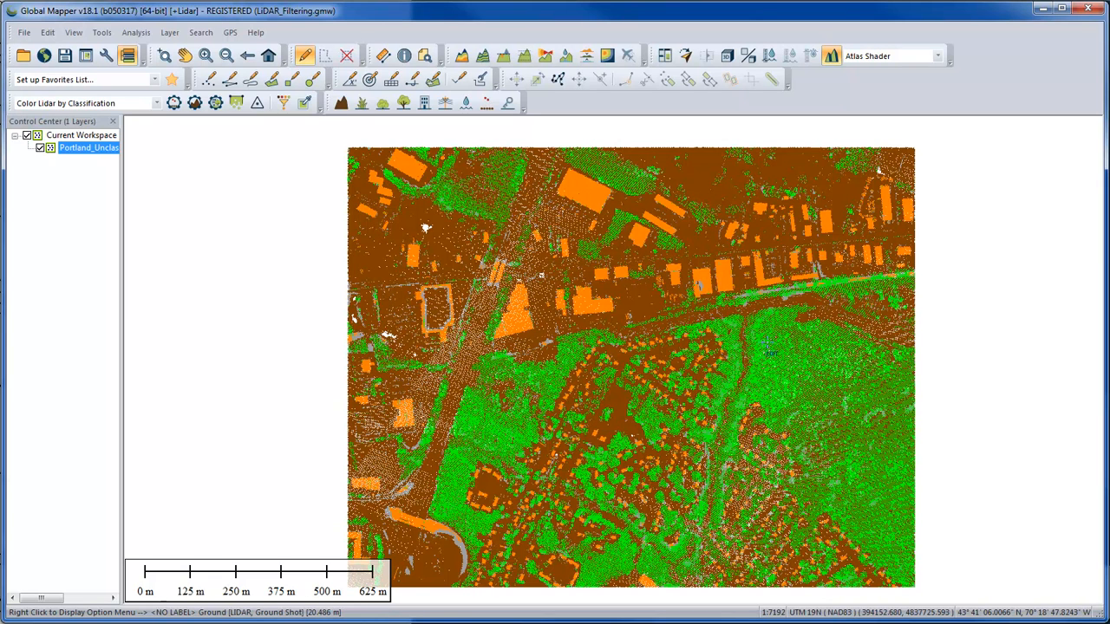
pyautogui.click(425, 55)
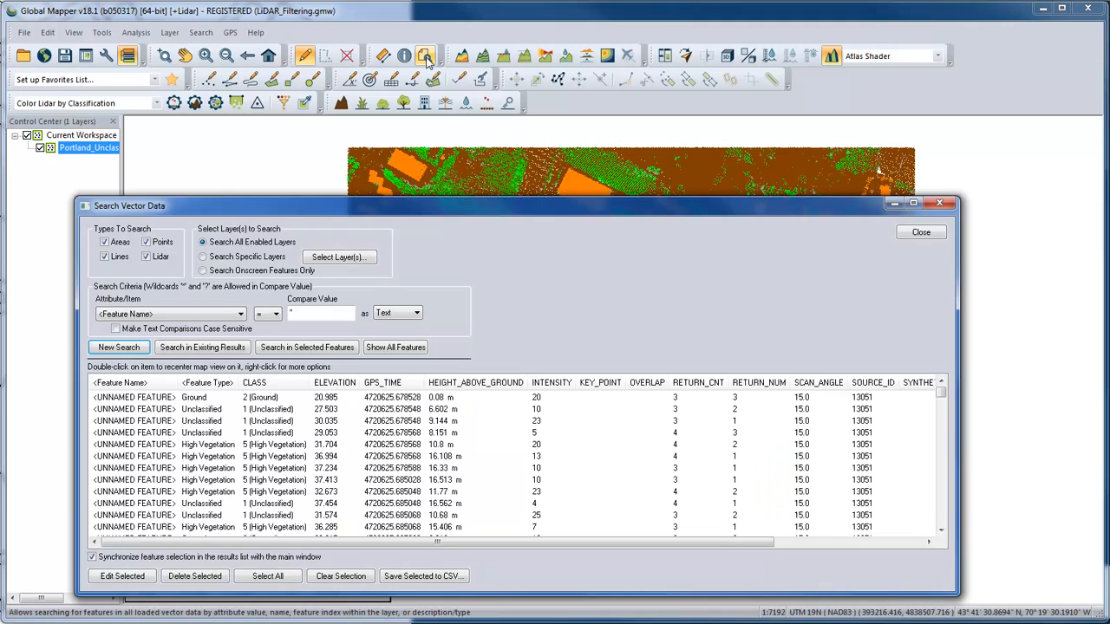
pyautogui.moveTo(474, 211); pyautogui.dragTo(476, 158)
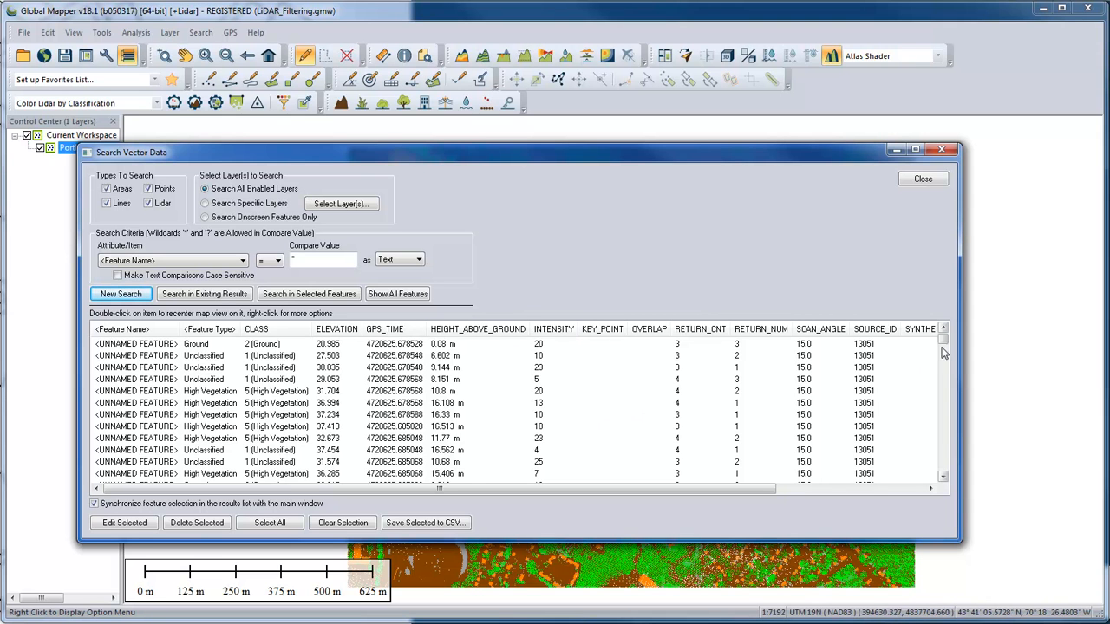
pyautogui.moveTo(943, 340); pyautogui.dragTo(943, 343)
pyautogui.moveTo(580, 159); pyautogui.dragTo(579, 219)
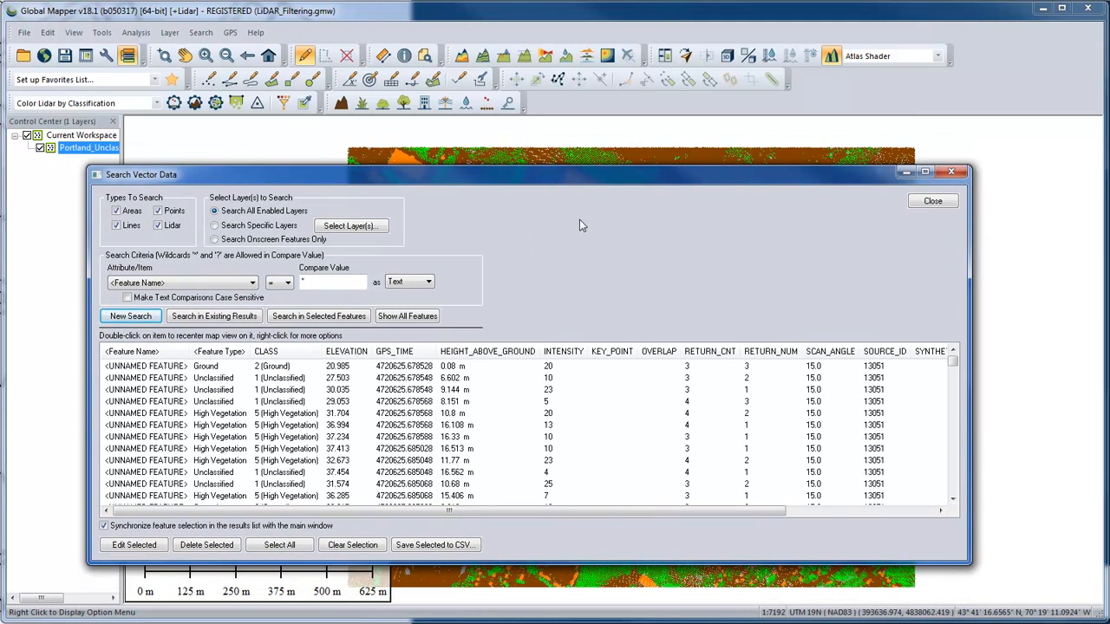
pyautogui.click(837, 355)
# Step: Run a new search for features with SCAN_ANGLE greater than -5, compared as a number
pyautogui.click(220, 283)
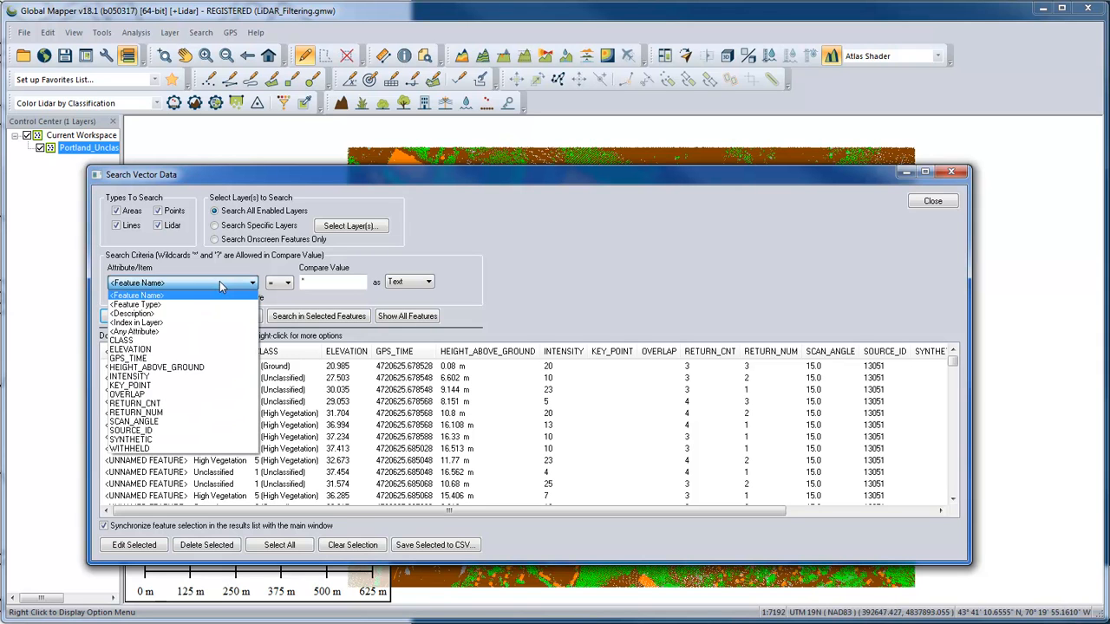
pyautogui.click(201, 421)
pyautogui.click(287, 286)
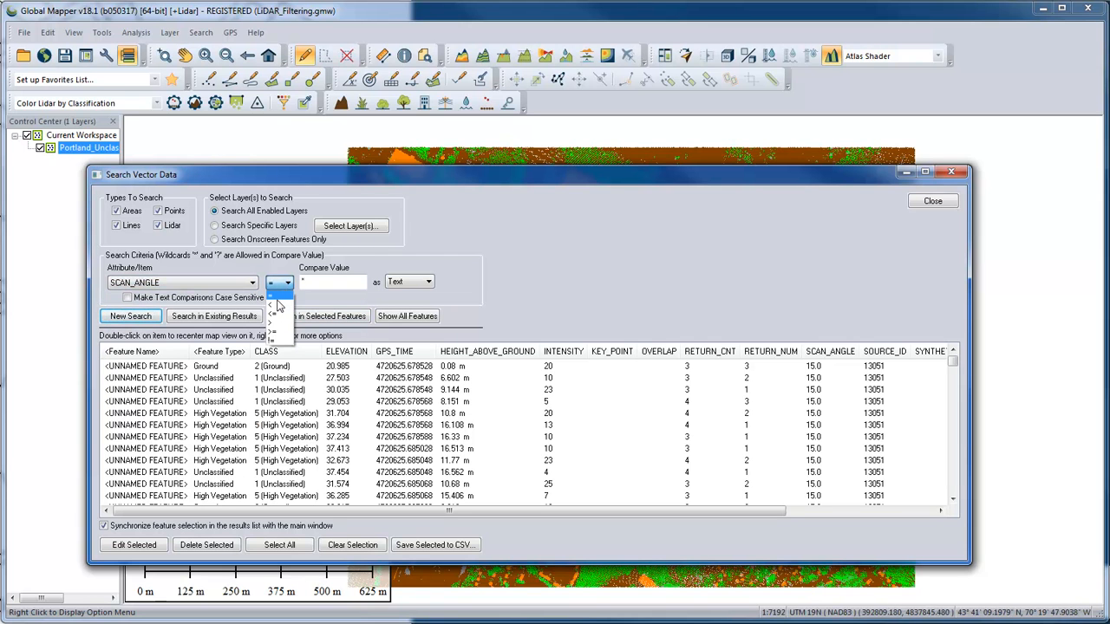
pyautogui.click(278, 321)
pyautogui.click(305, 282)
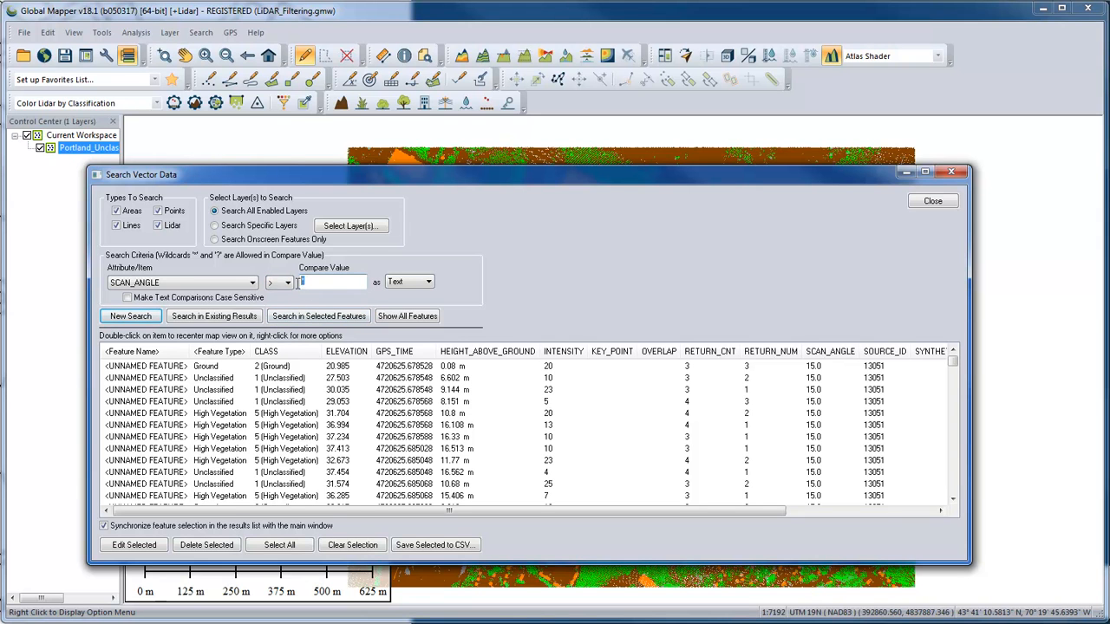
pyautogui.write('-5')
pyautogui.click(409, 282)
pyautogui.click(414, 303)
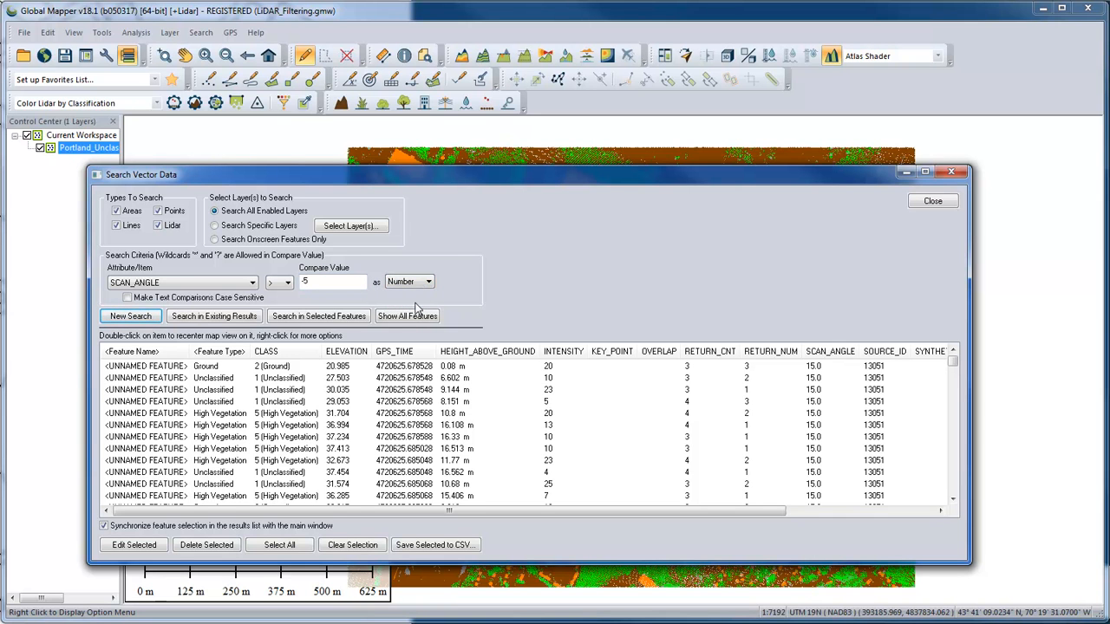
pyautogui.click(132, 317)
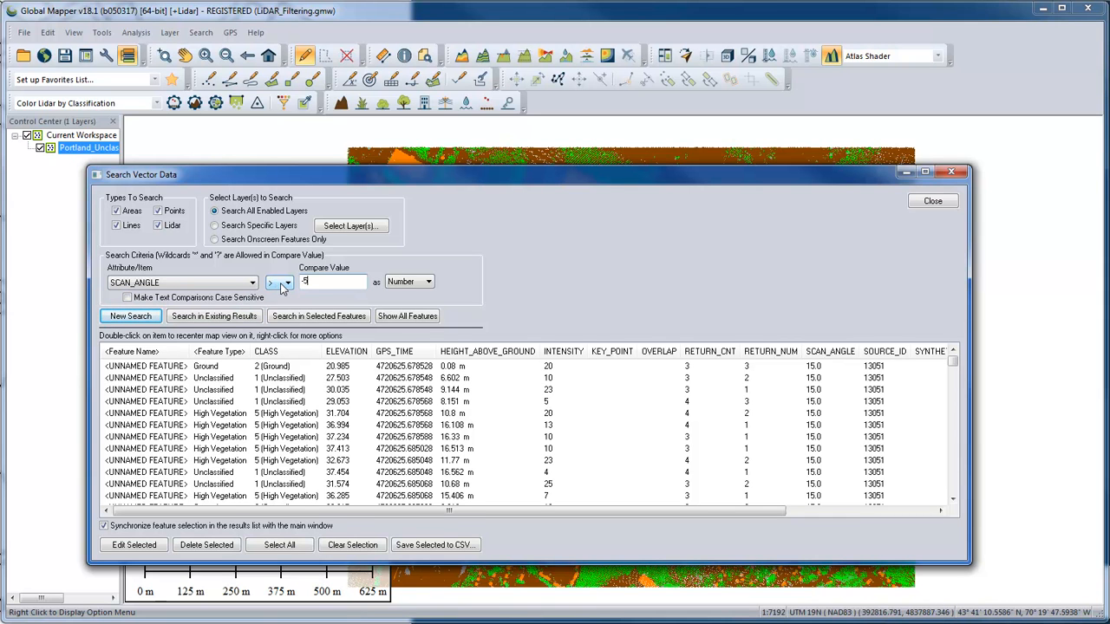
# Step: Narrow the existing search results to features with SCAN_ANGLE less than 5
pyautogui.click(281, 287)
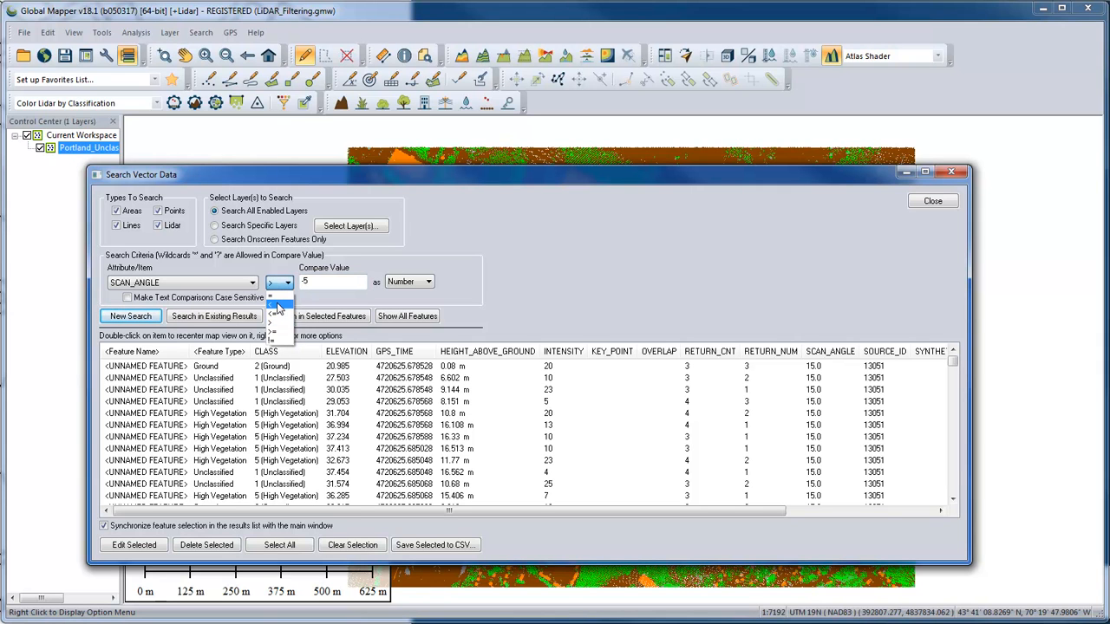
pyautogui.click(278, 307)
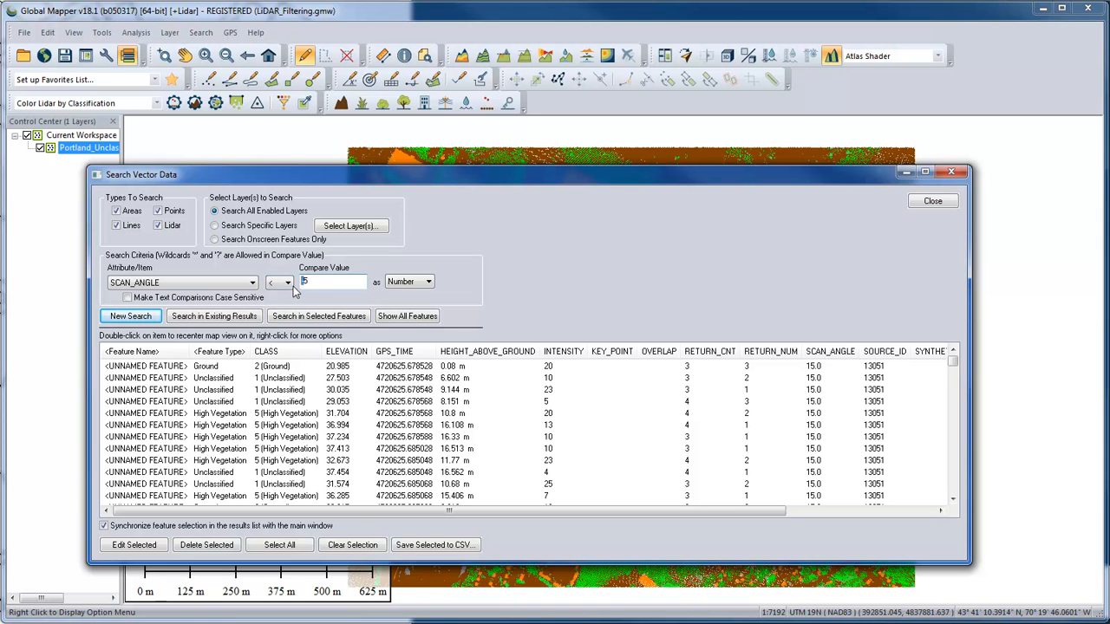
pyautogui.write('5')
pyautogui.click(203, 319)
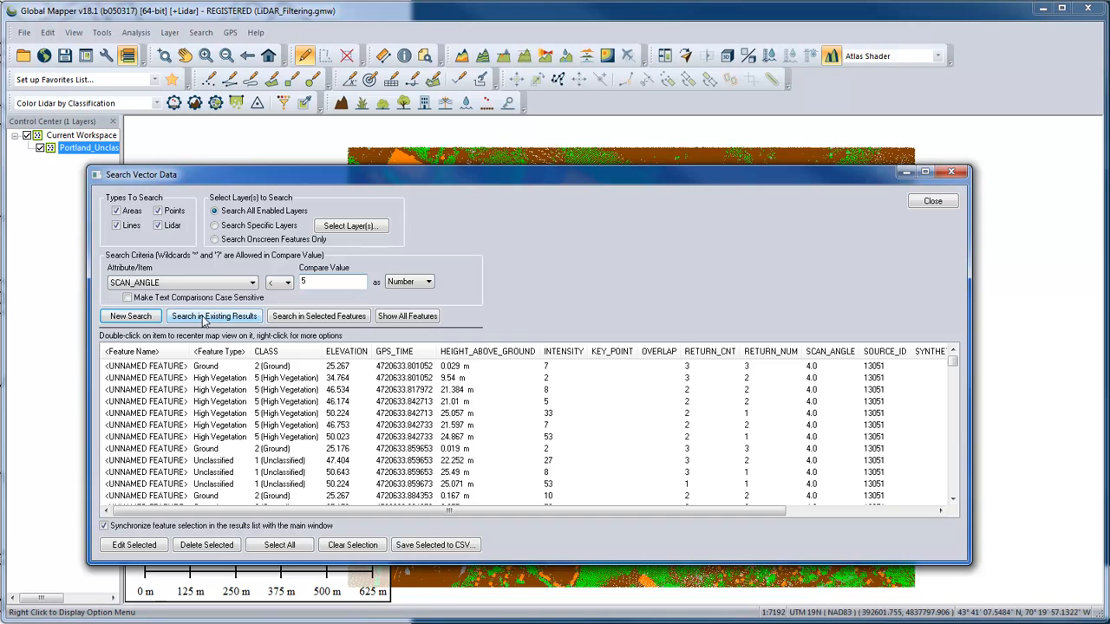
# Step: Select all the search results, view the selected points on the map, and close the vector data search
pyautogui.click(294, 545)
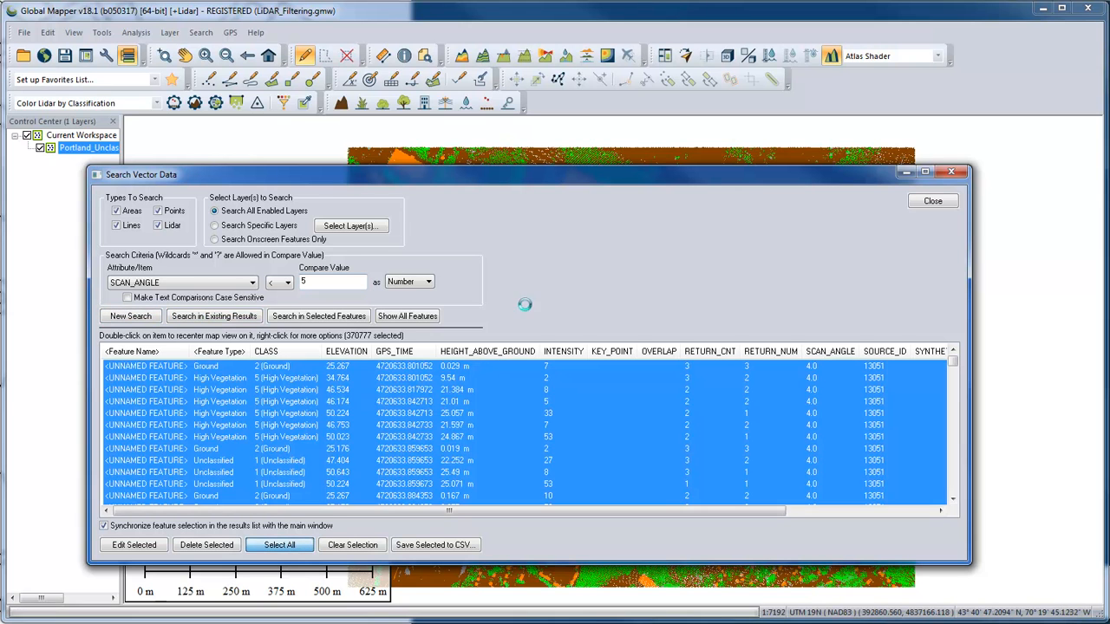
pyautogui.moveTo(585, 184); pyautogui.dragTo(570, 462)
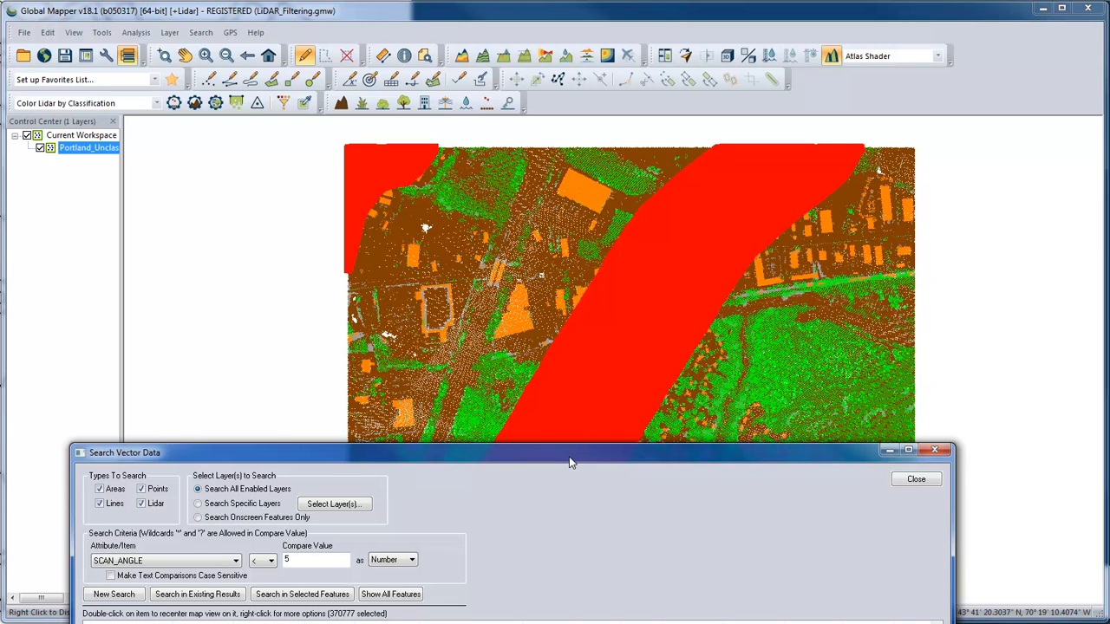
pyautogui.click(935, 449)
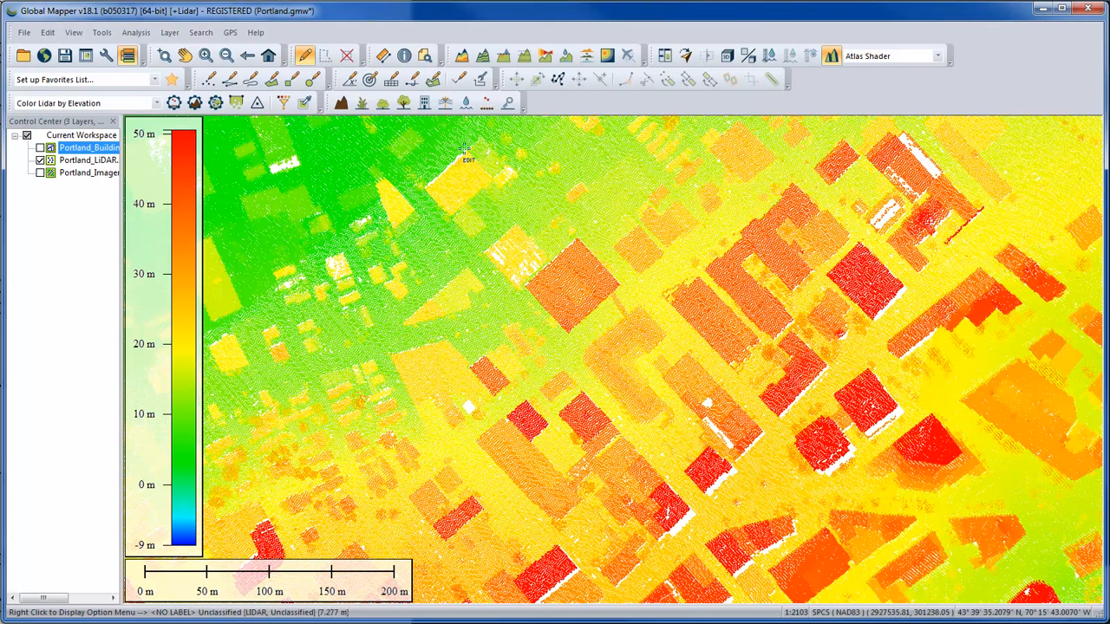
# Step: Edit the single lidar point north of the large square building, setting its classification to 3 - Low Vegetation
pyautogui.click(598, 208)
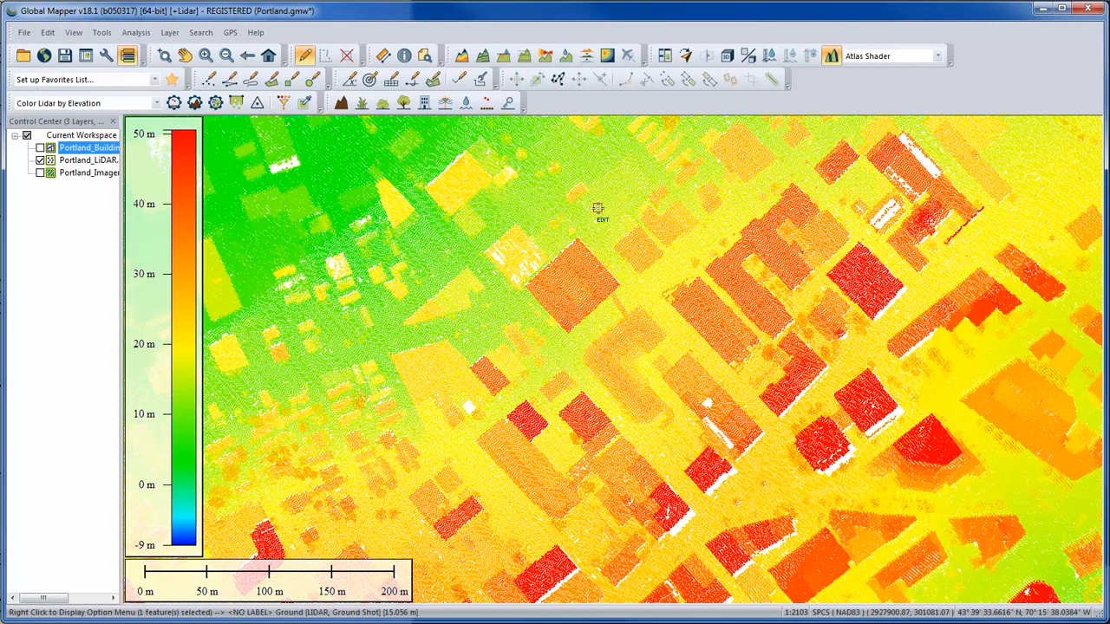
pyautogui.rightClick(597, 208)
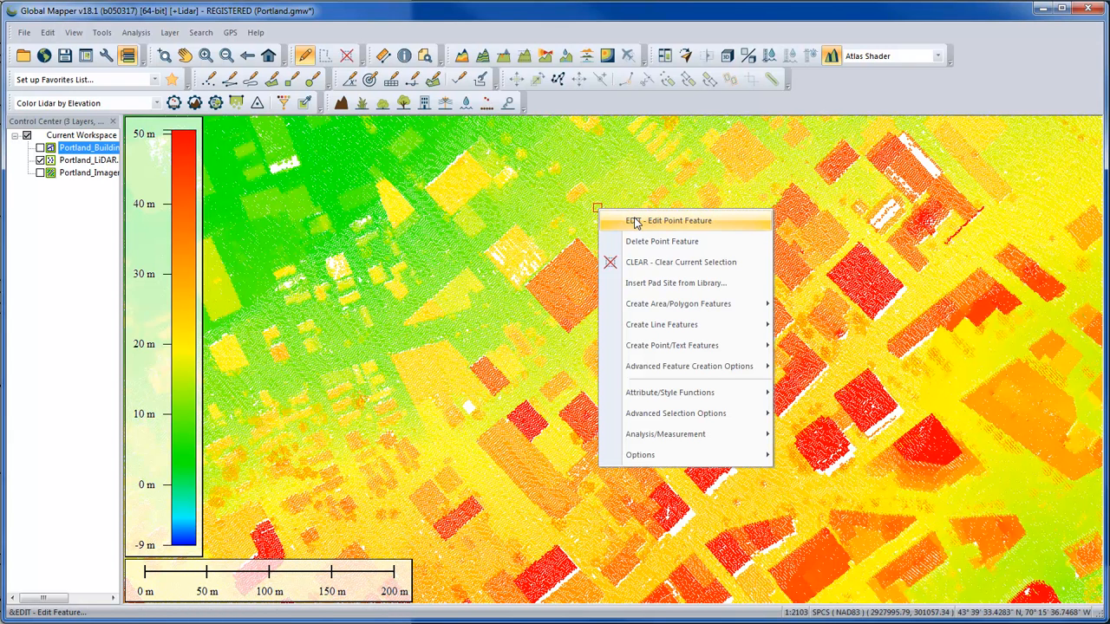
pyautogui.click(636, 222)
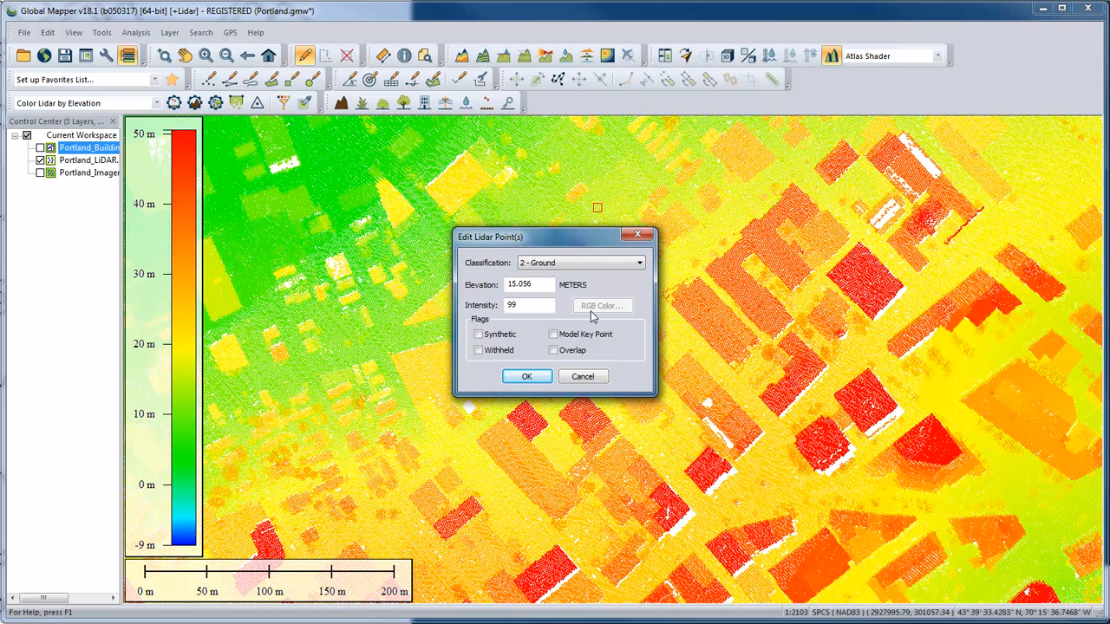
pyautogui.click(555, 262)
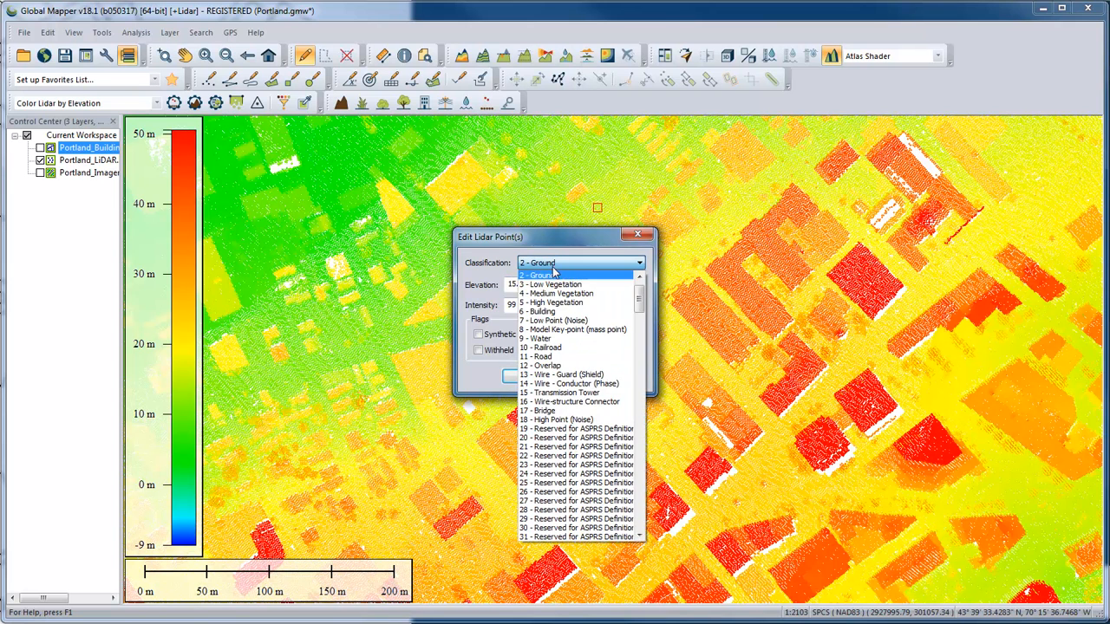
pyautogui.scroll(1, 563, 285)
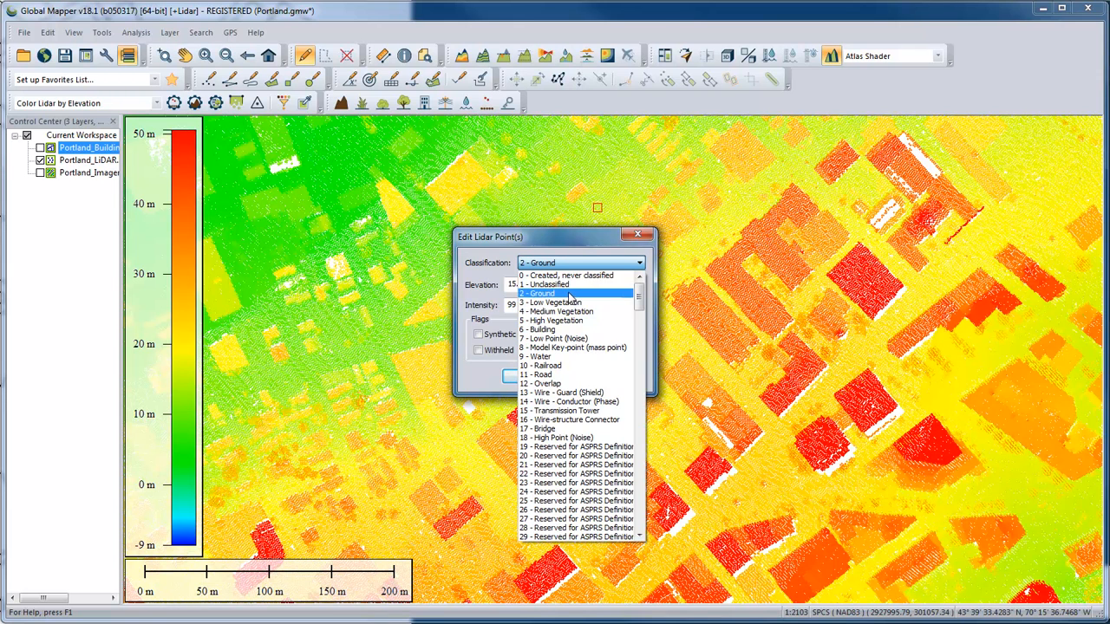
pyautogui.click(570, 303)
pyautogui.click(527, 376)
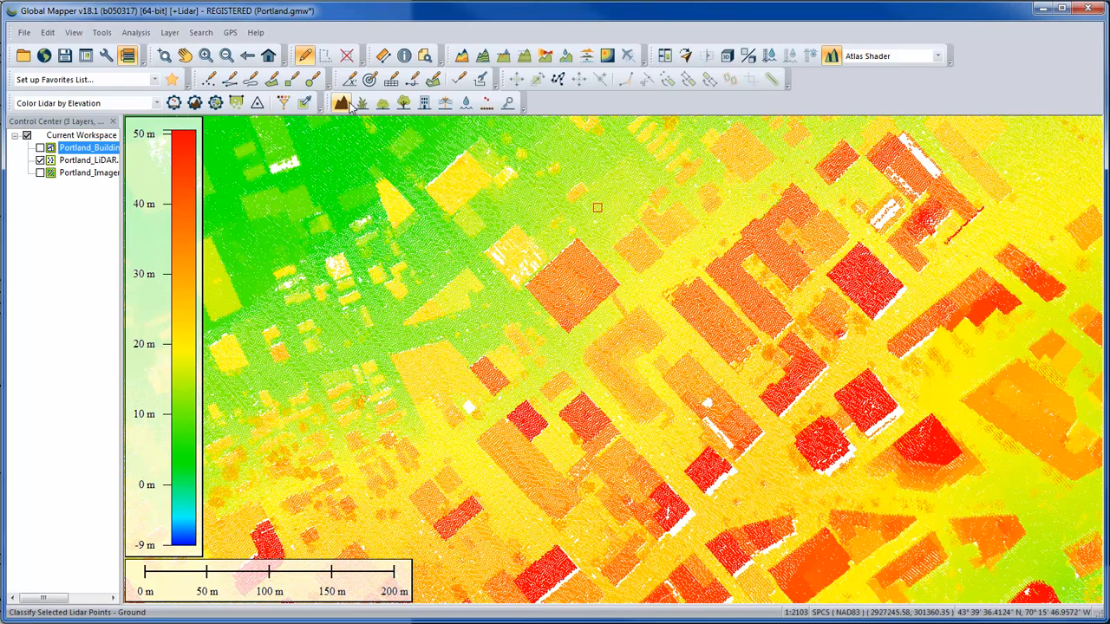
# Step: Classify the selected lidar point as Building and clear the selection
pyautogui.click(423, 103)
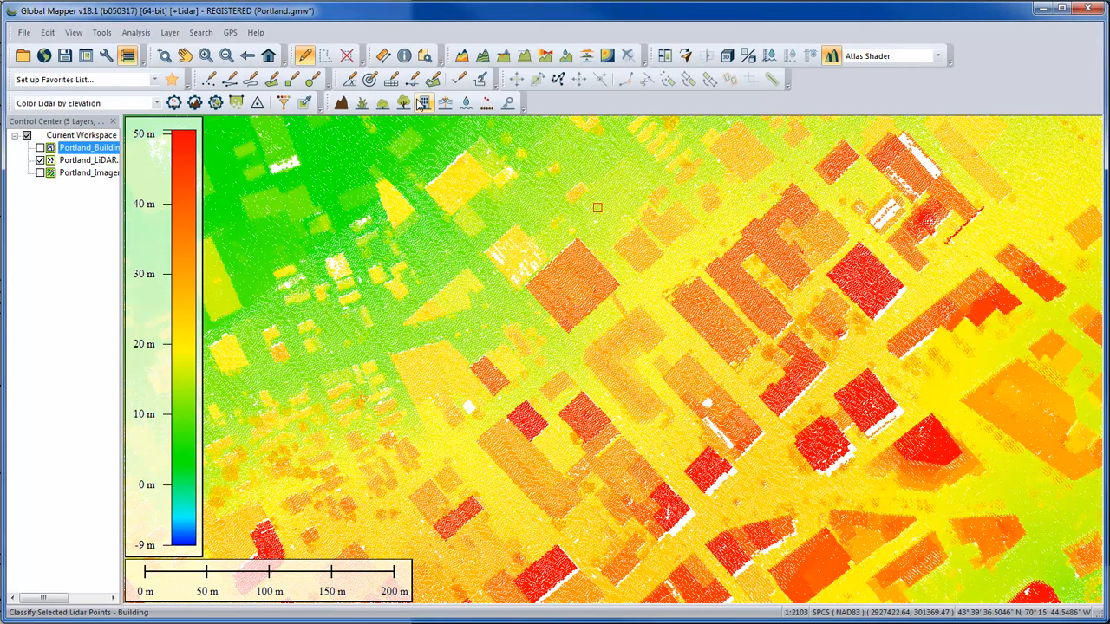
pyautogui.click(553, 245)
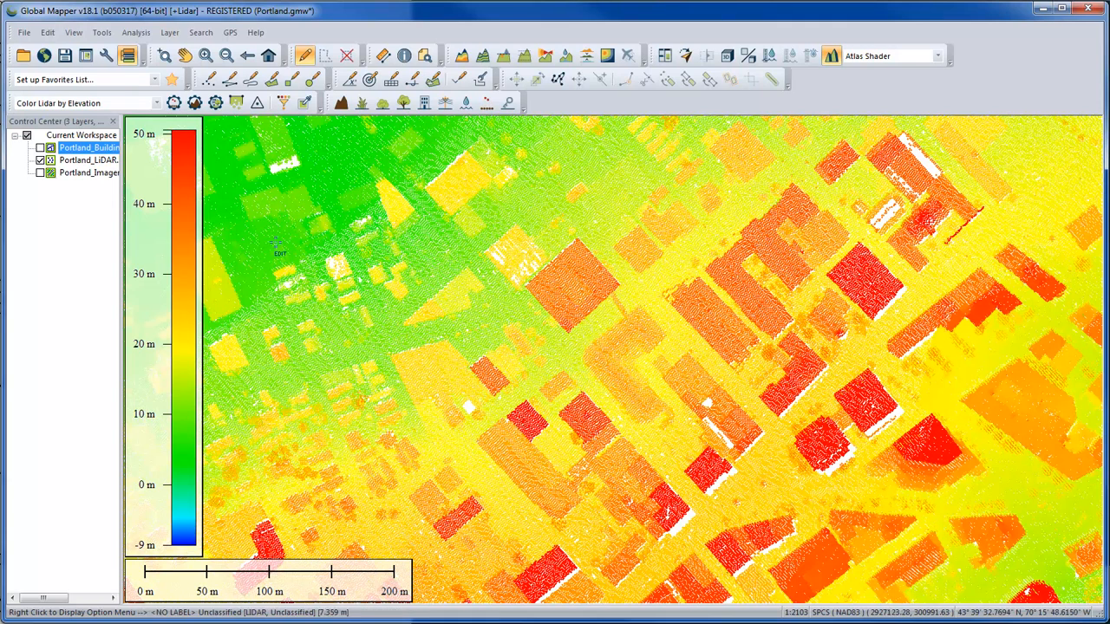
# Step: Hide the Portland lidar layer, show the building footprints, and box-select the footprints in the middle of the map
pyautogui.click(40, 162)
pyautogui.click(40, 148)
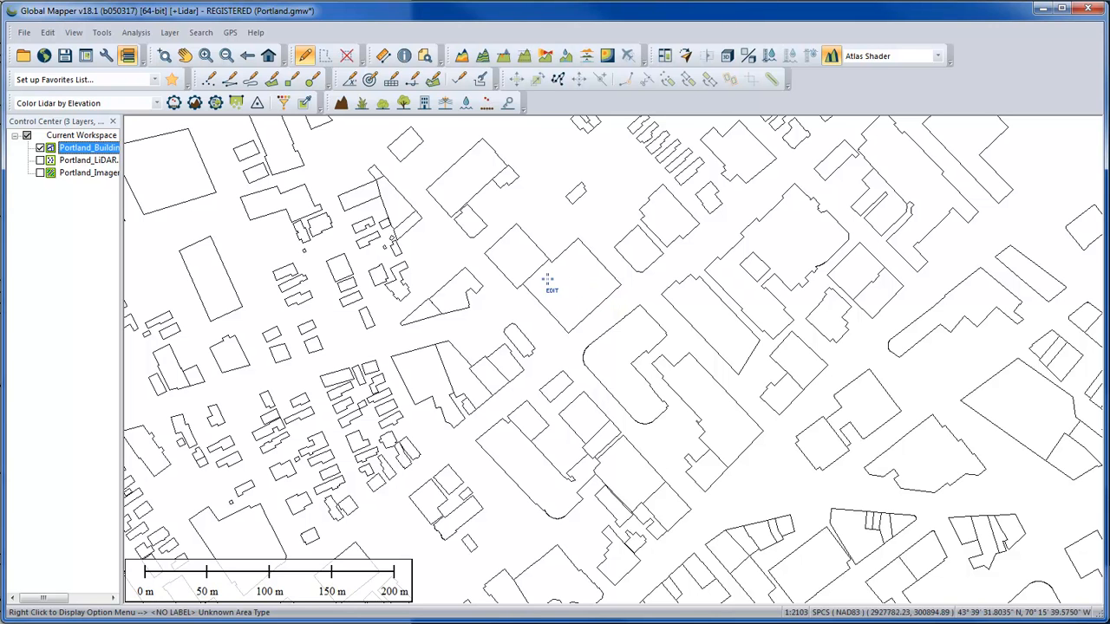
pyautogui.moveTo(468, 249); pyautogui.dragTo(732, 389)
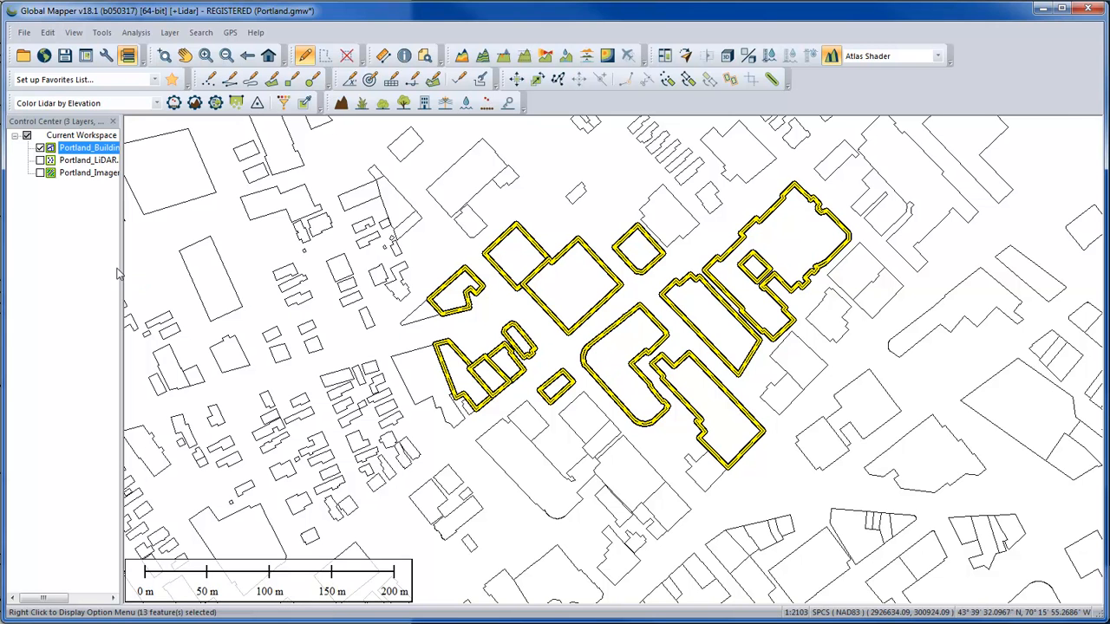
# Step: Show the Portland lidar layer and select all point features within the selected building footprints
pyautogui.click(39, 161)
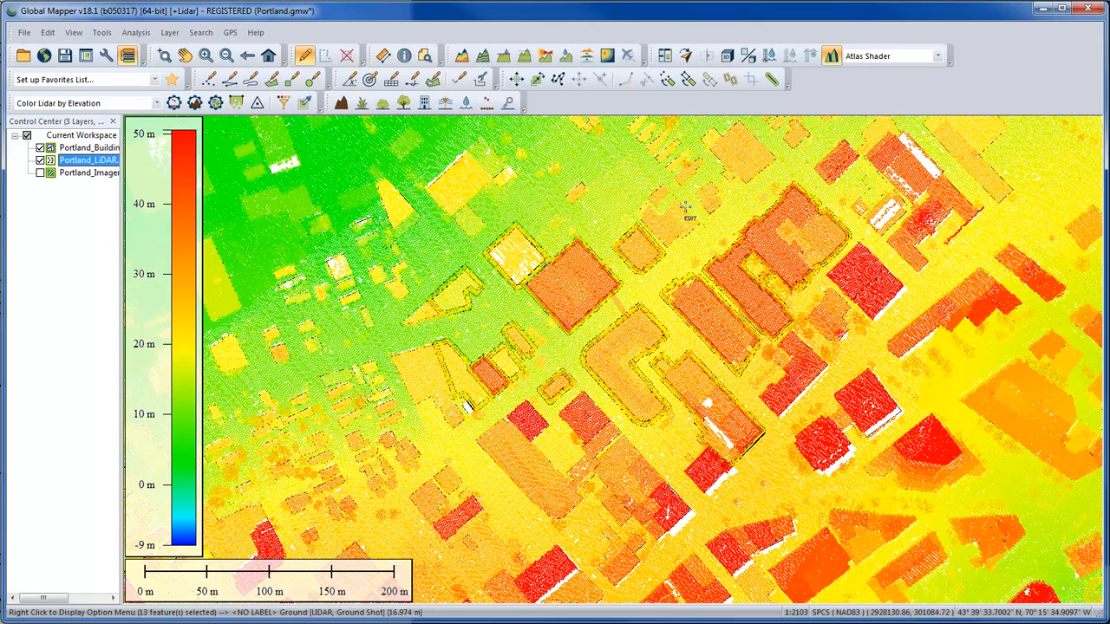
pyautogui.rightClick(702, 205)
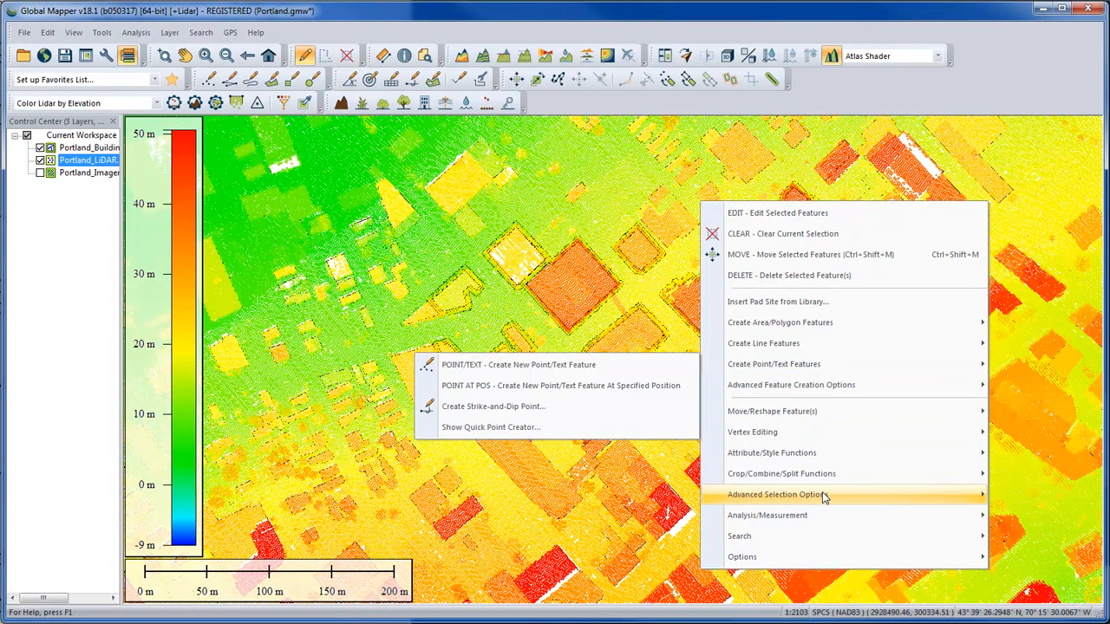
pyautogui.moveTo(824, 497)
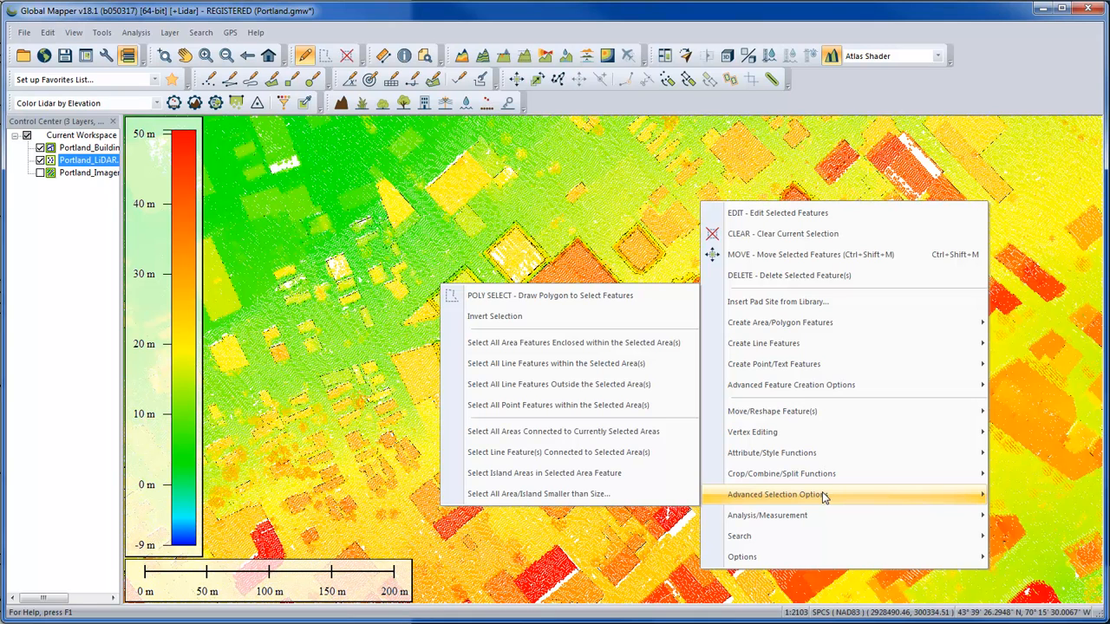
pyautogui.click(605, 414)
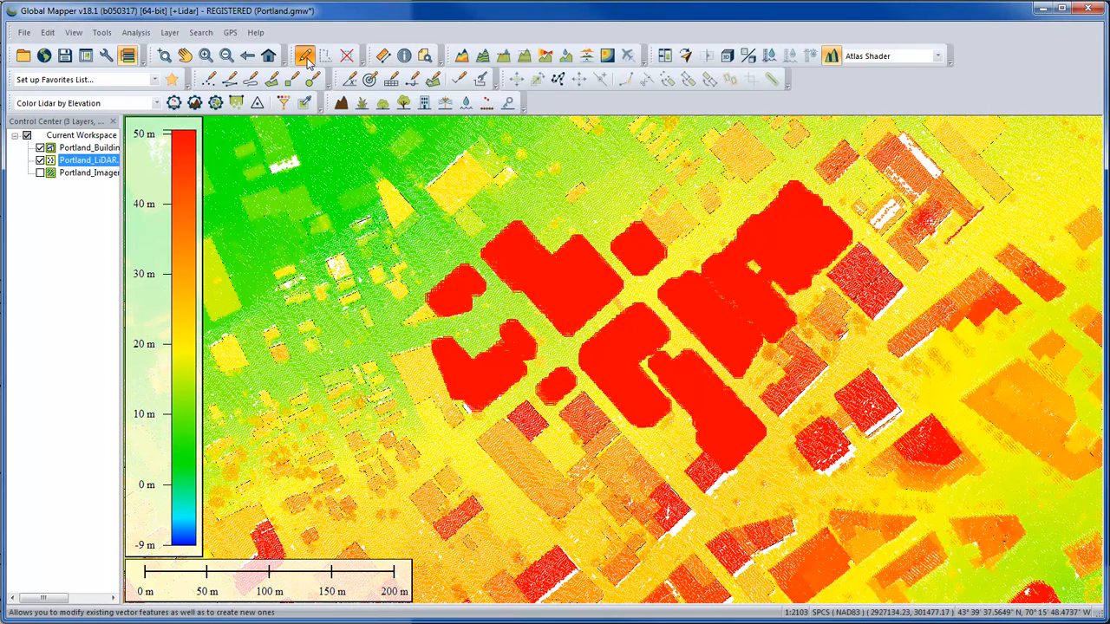
# Step: Filter the selected lidar points by height above ground, unselecting points below 2 meters
pyautogui.rightClick(451, 184)
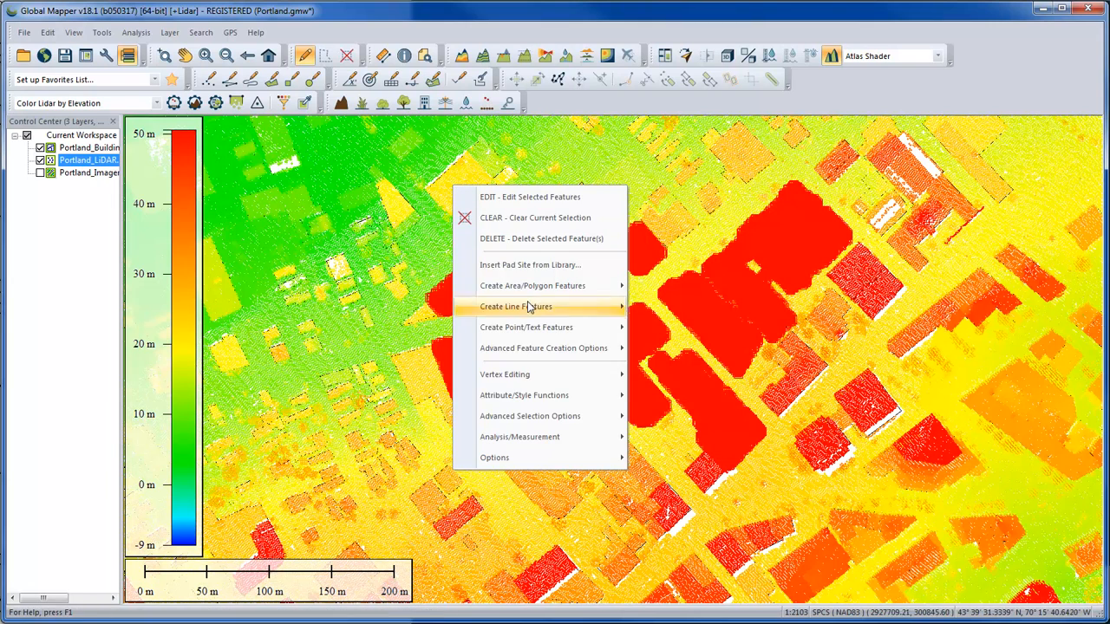
pyautogui.moveTo(570, 420)
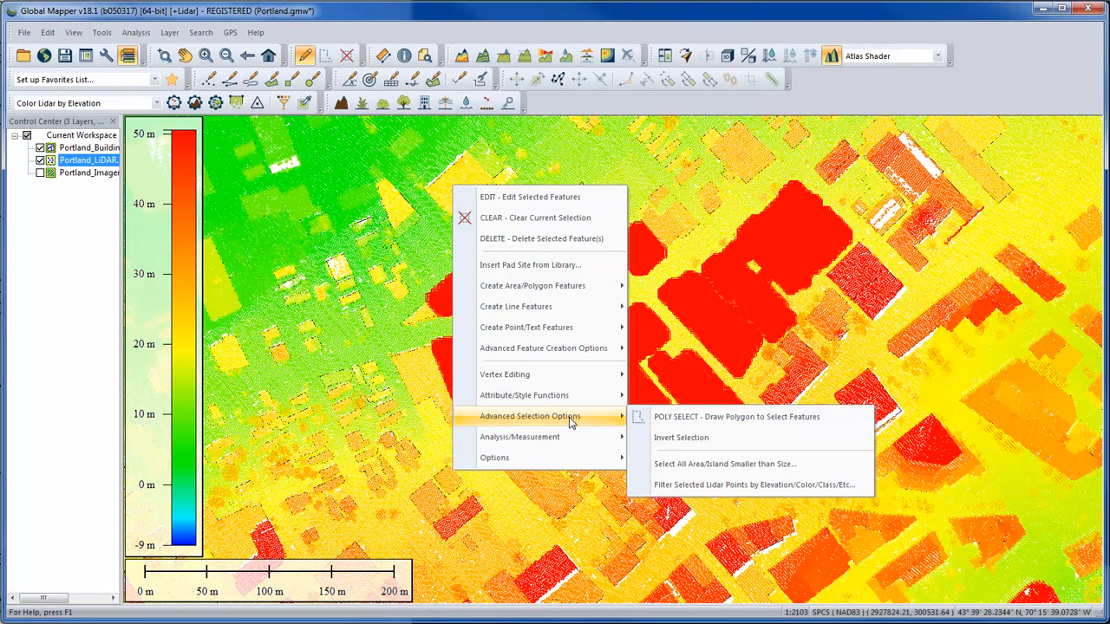
pyautogui.click(724, 485)
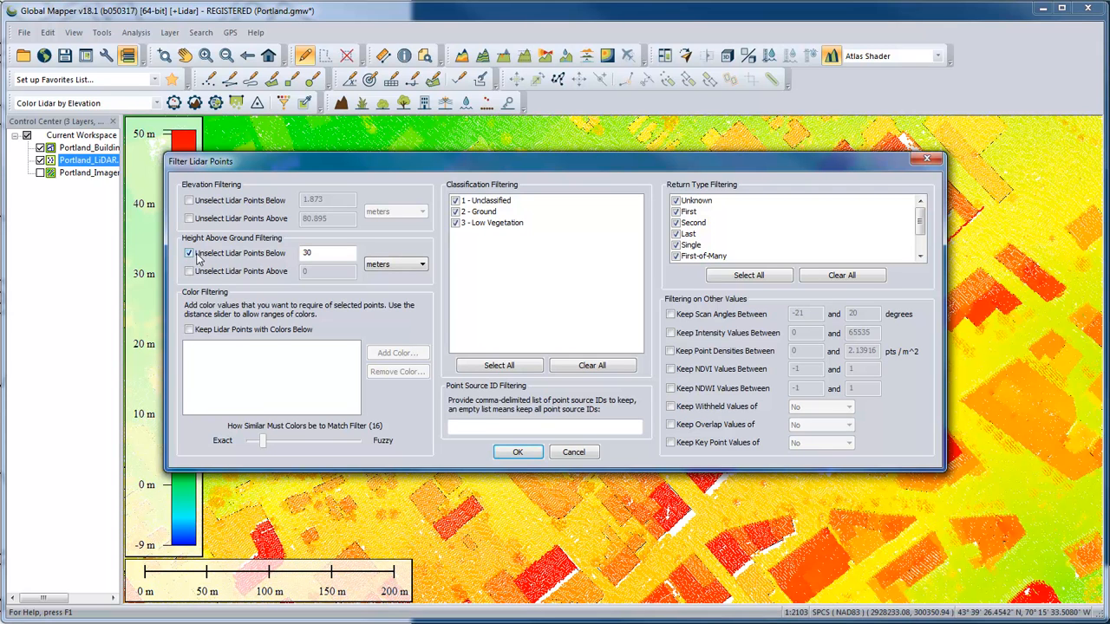
pyautogui.doubleClick(303, 253)
pyautogui.write('2')
pyautogui.click(533, 452)
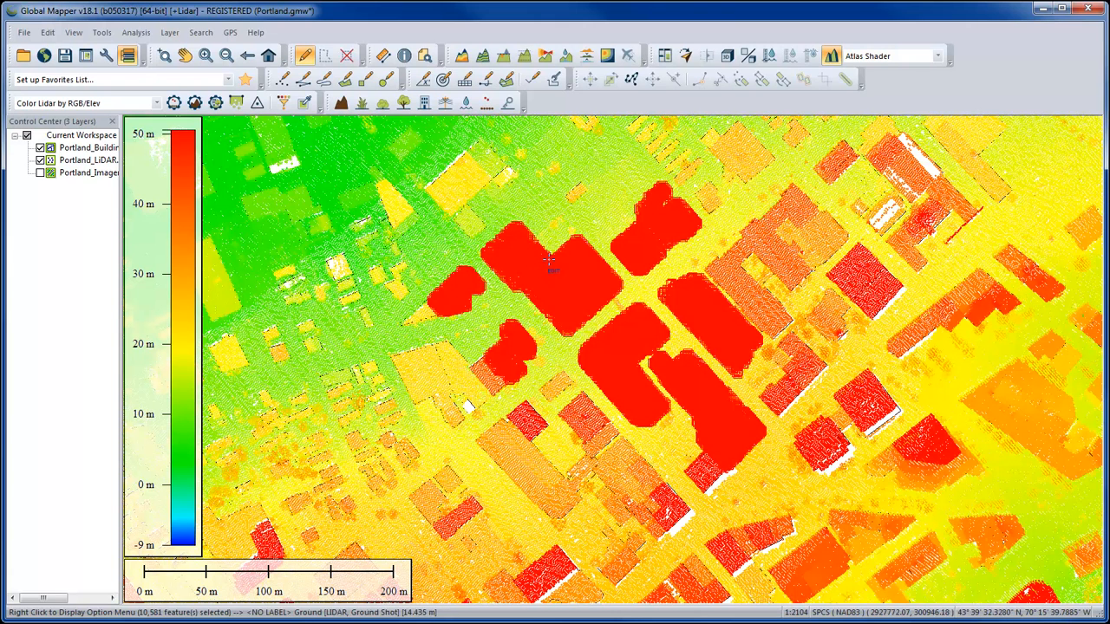
# Step: Reclassify the selected lidar points as type 6 - Building, clear the selection, and color the lidar by classification
pyautogui.click(425, 104)
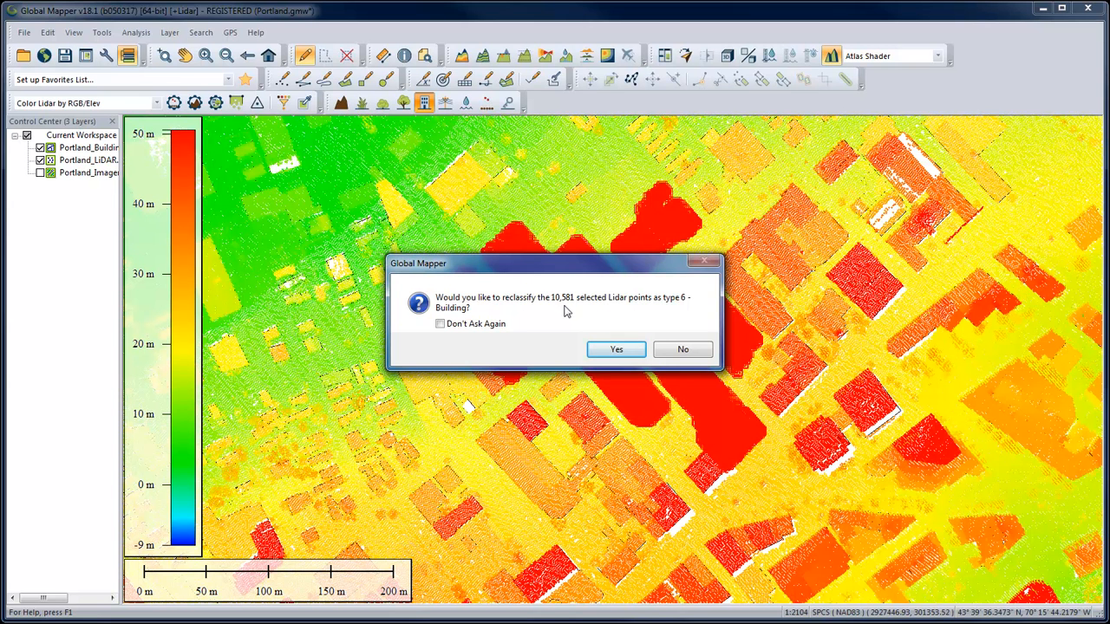
pyautogui.click(615, 350)
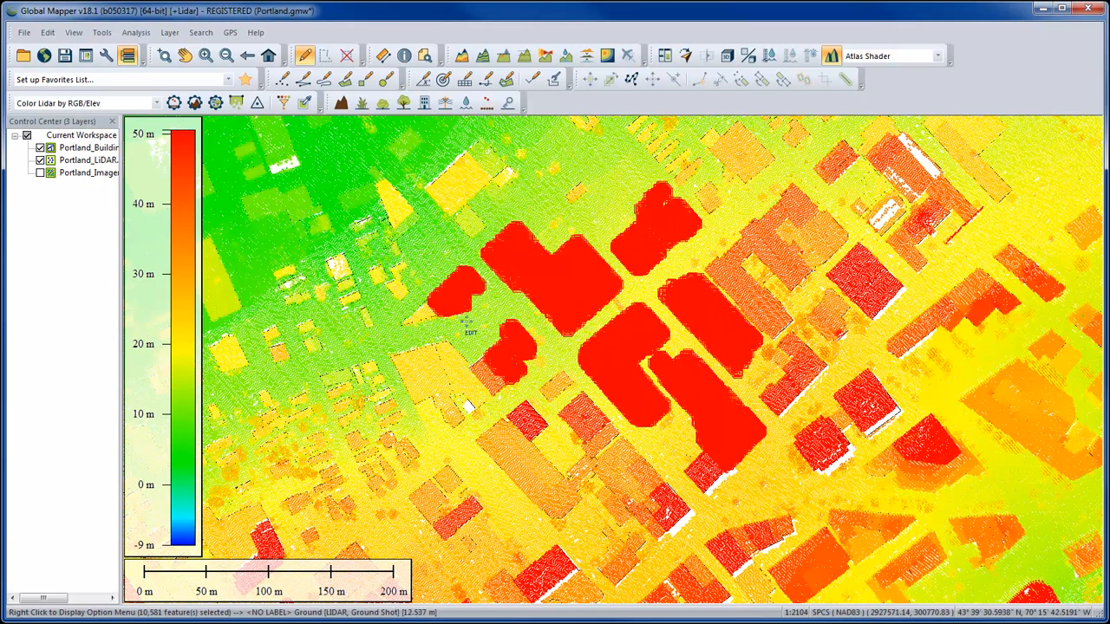
pyautogui.click(390, 252)
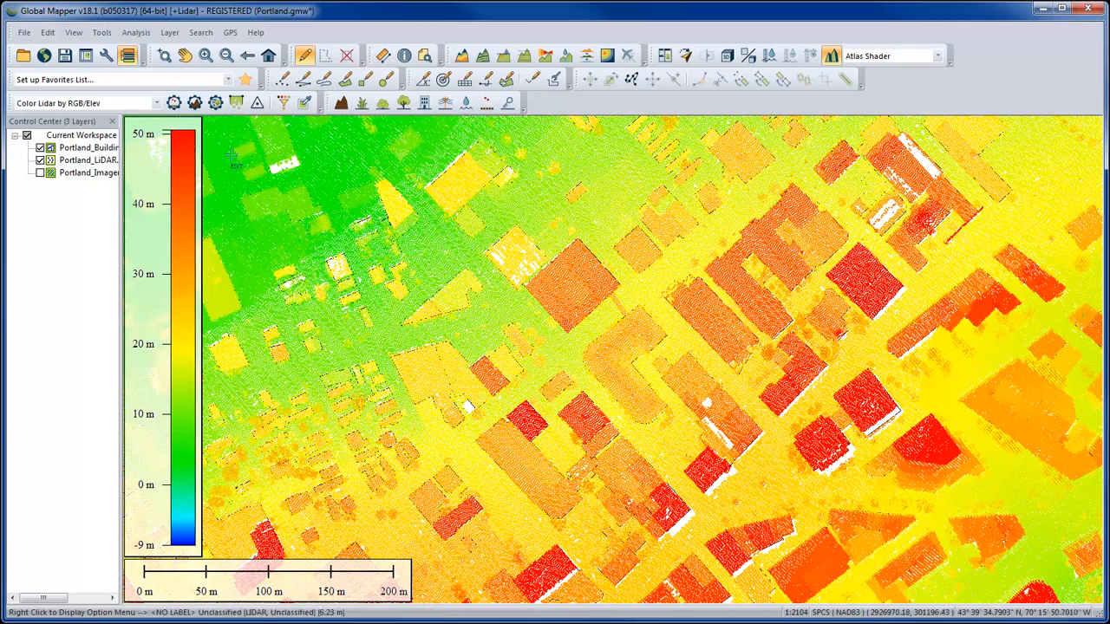
pyautogui.click(142, 104)
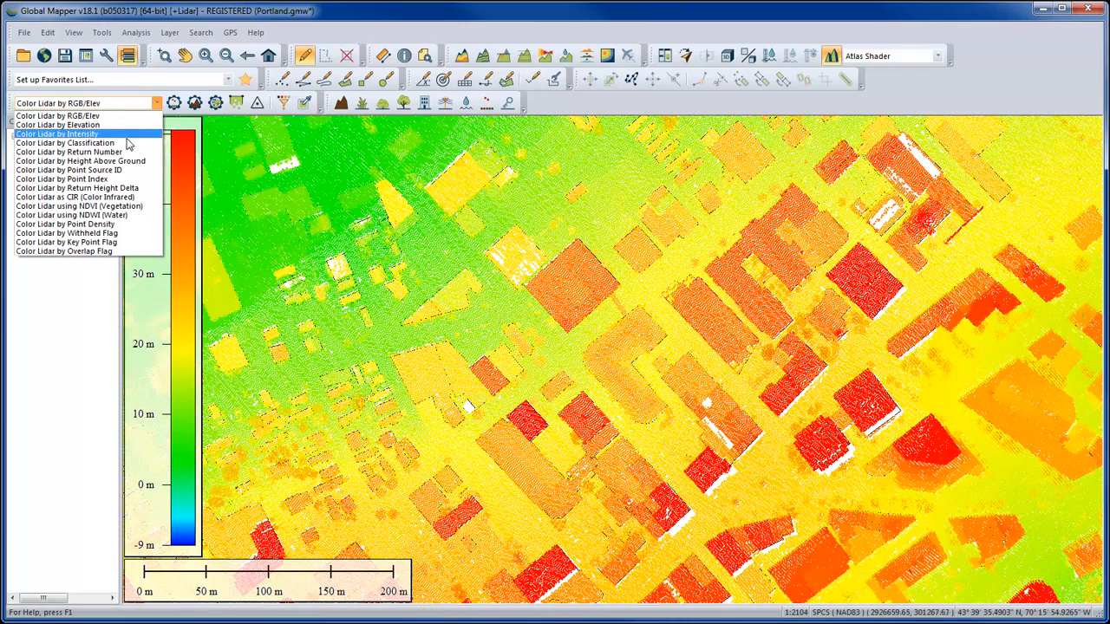
pyautogui.click(127, 143)
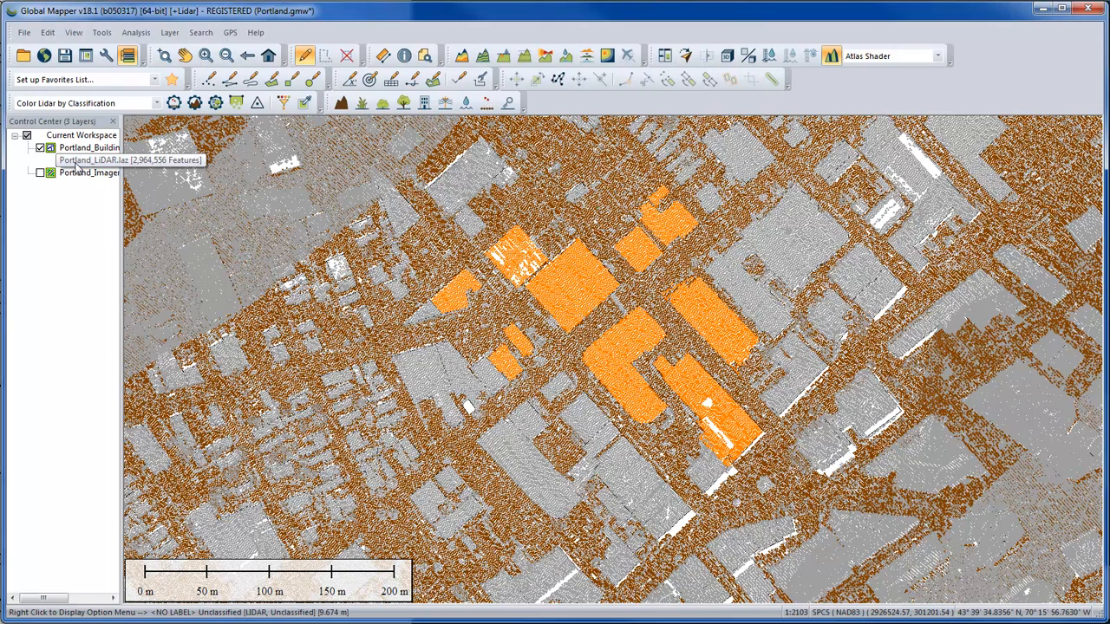
# Step: Examine the fixed-distance offset settings for shifting the Portland lidar layer and cancel without applying a shift
pyautogui.rightClick(75, 165)
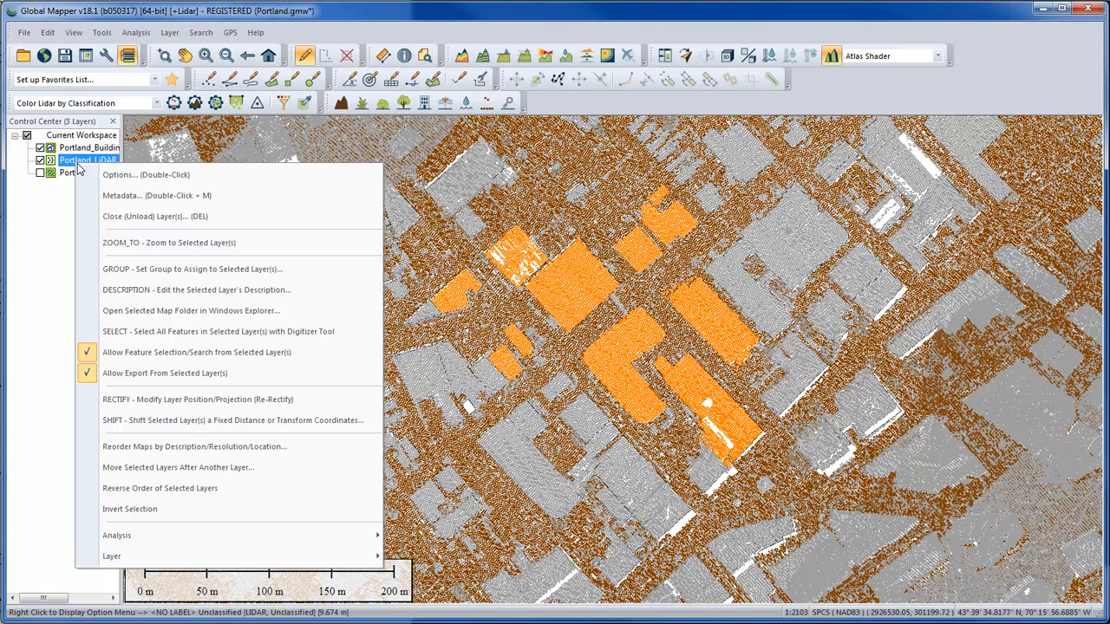
pyautogui.click(220, 422)
pyautogui.click(512, 338)
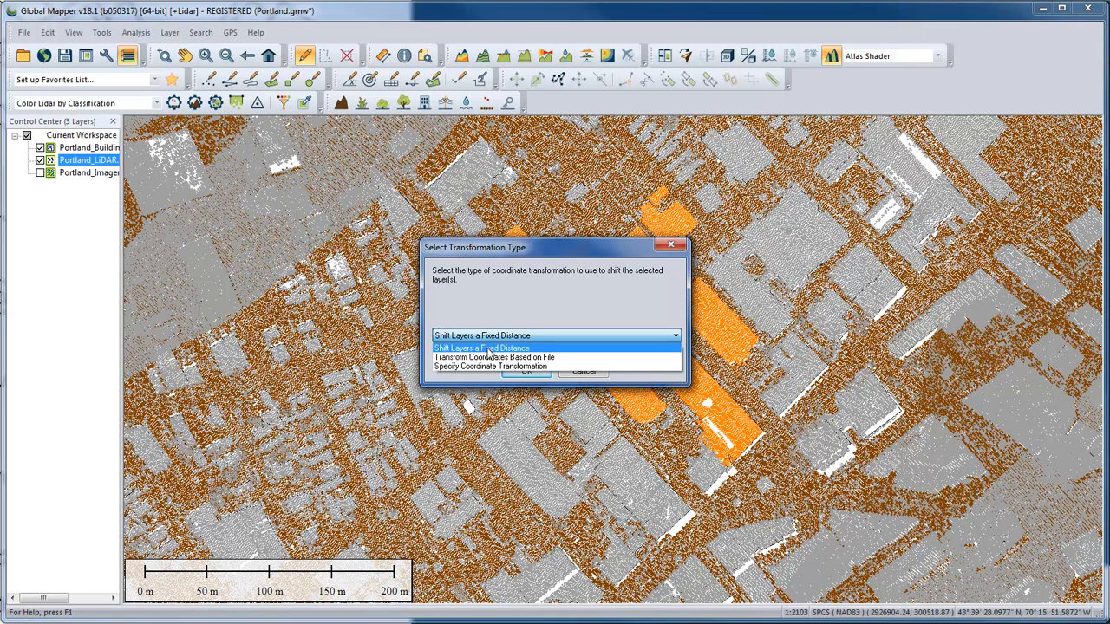
pyautogui.click(487, 348)
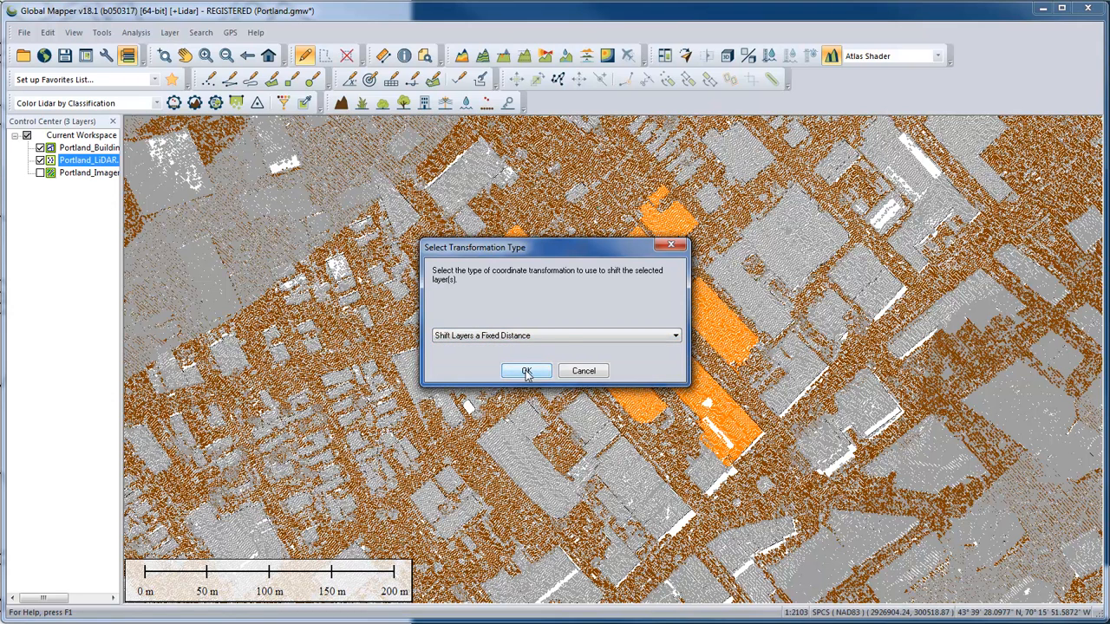
pyautogui.click(536, 368)
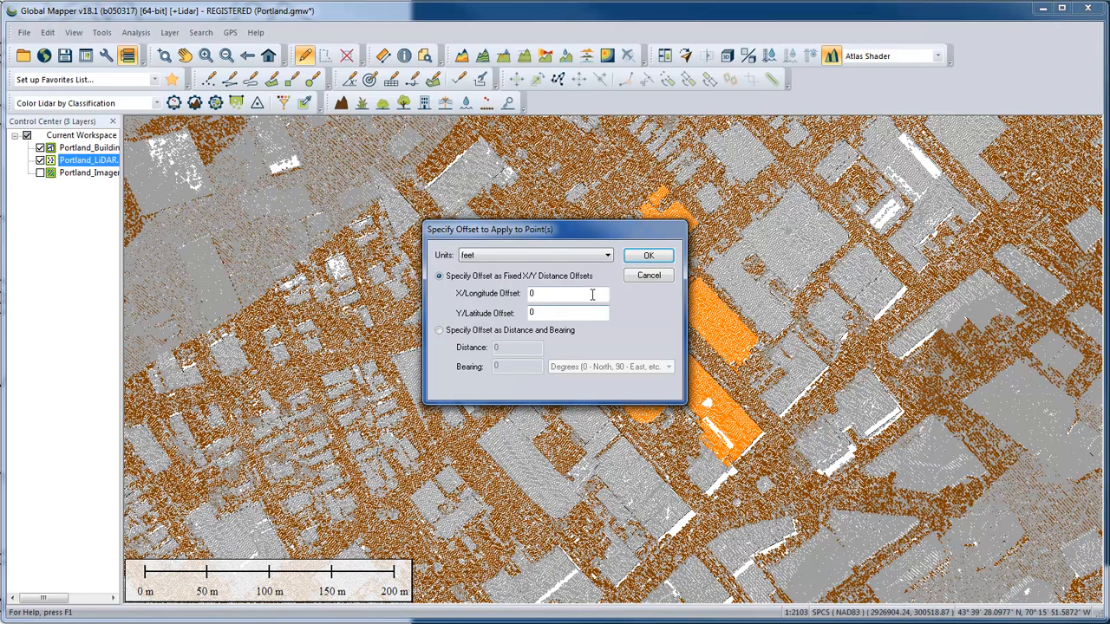
pyautogui.click(646, 275)
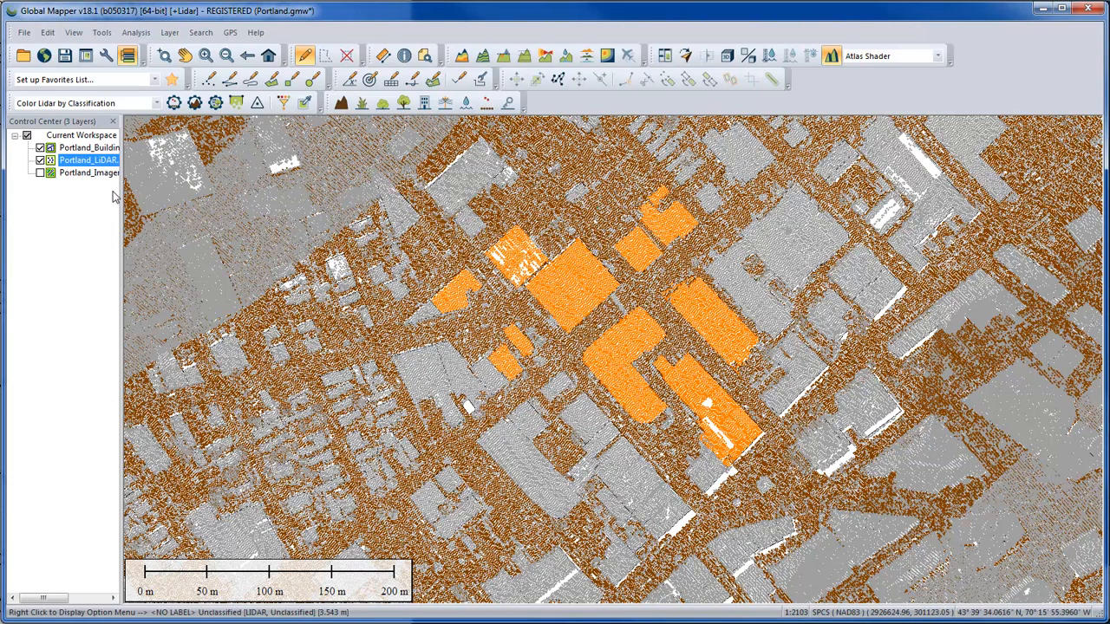
# Step: View the rectification setup for the Portland lidar layer and cancel it without adding control points
pyautogui.rightClick(100, 164)
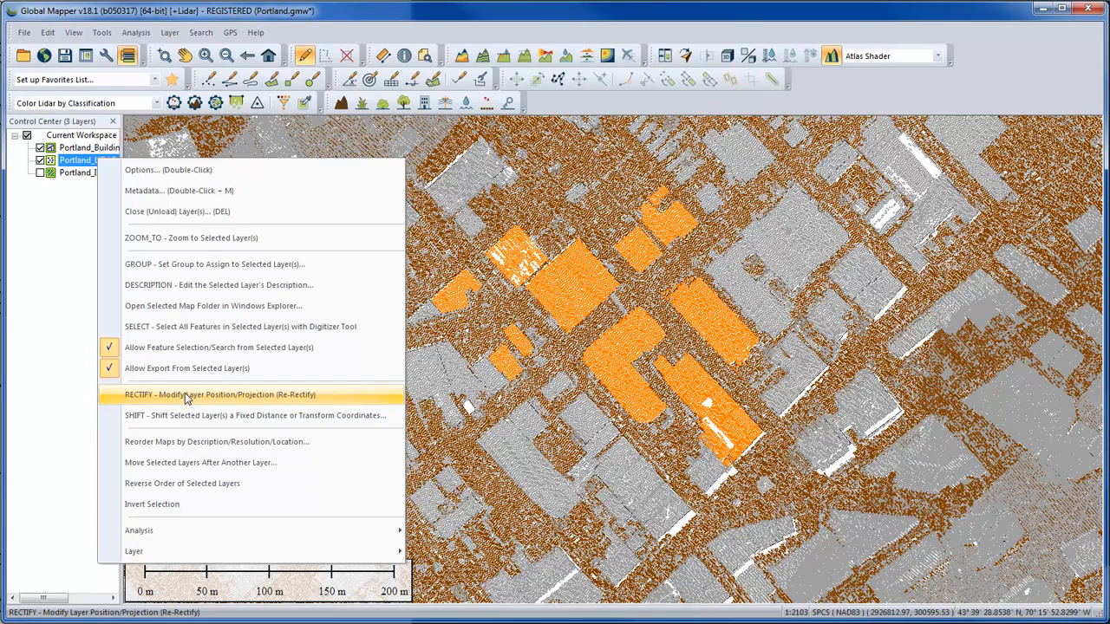
pyautogui.click(184, 395)
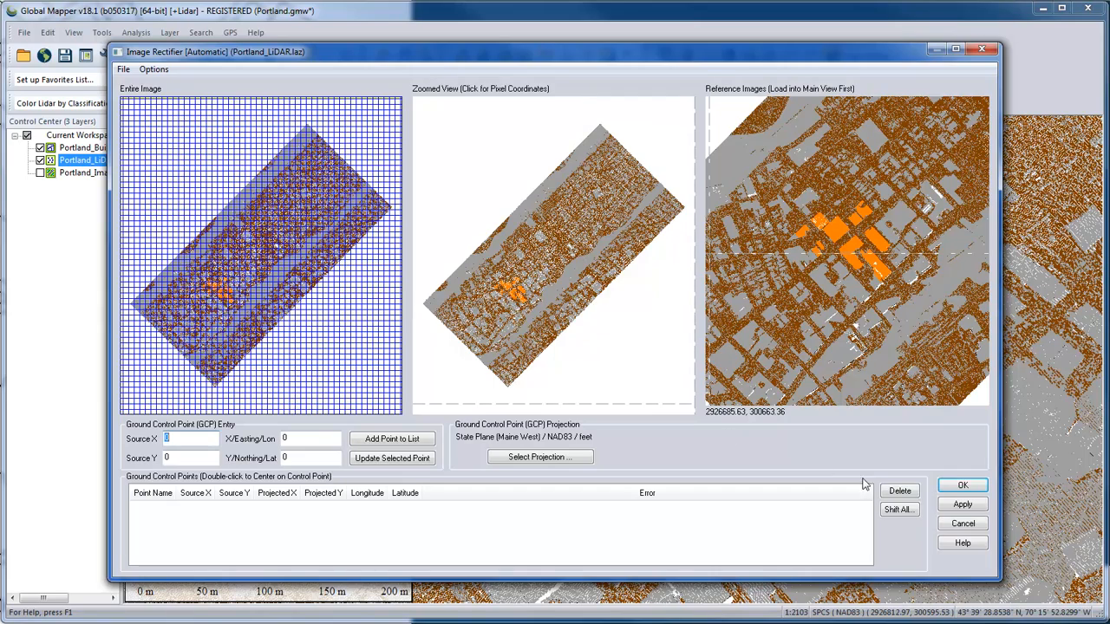
pyautogui.click(962, 523)
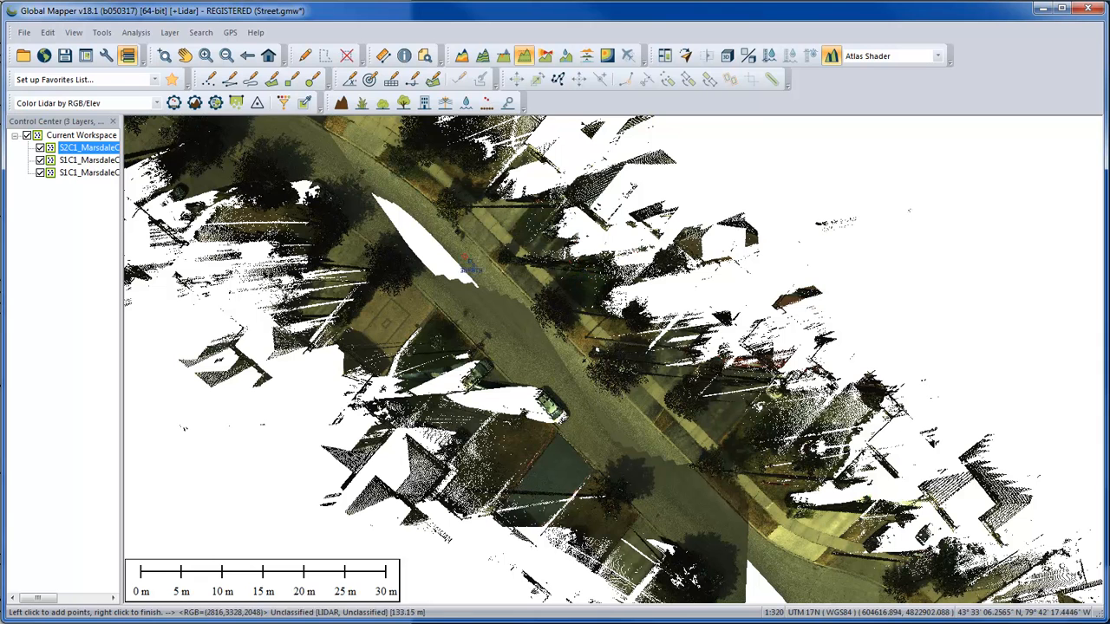
# Step: Hide and reshow each of the three MarsdaleCourt lidar layers in turn to compare their coverage
pyautogui.click(39, 172)
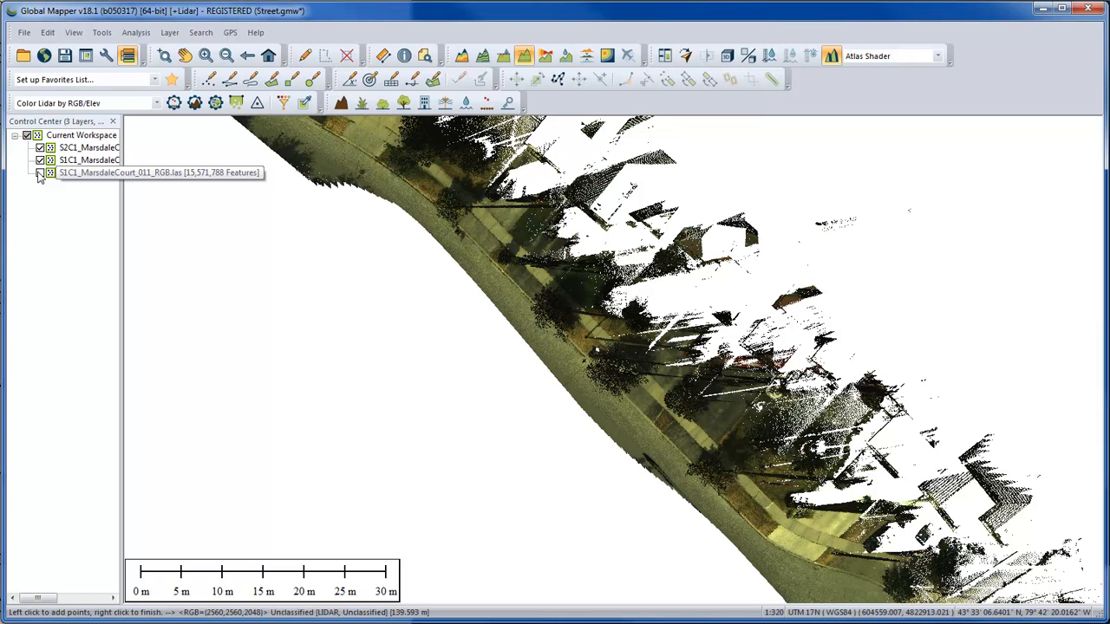
pyautogui.click(39, 172)
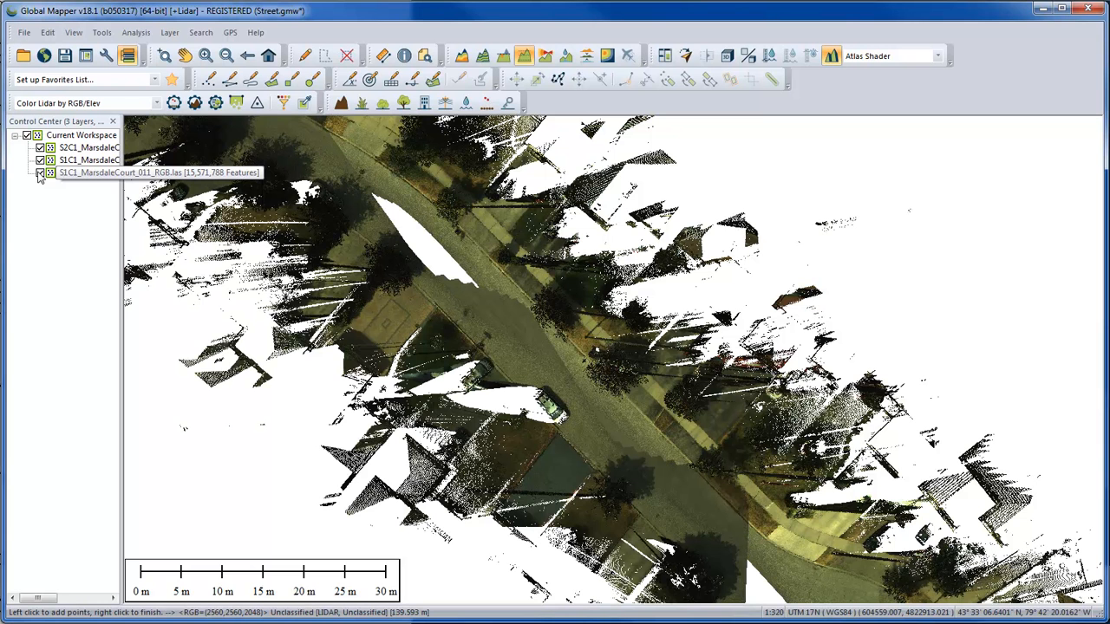
pyautogui.click(39, 160)
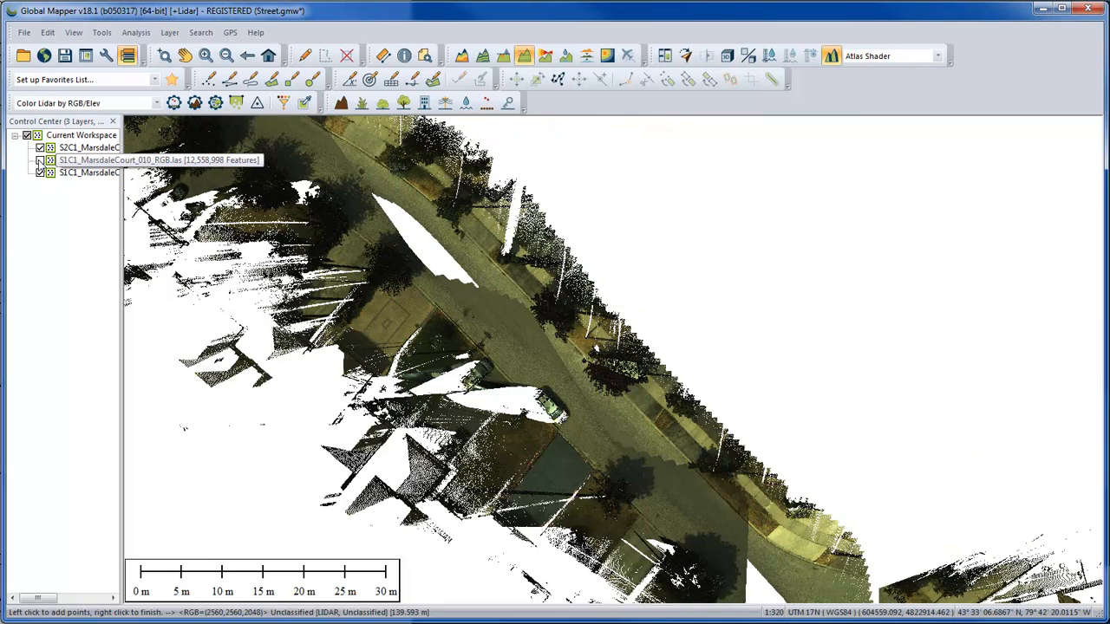
pyautogui.click(39, 161)
pyautogui.click(38, 145)
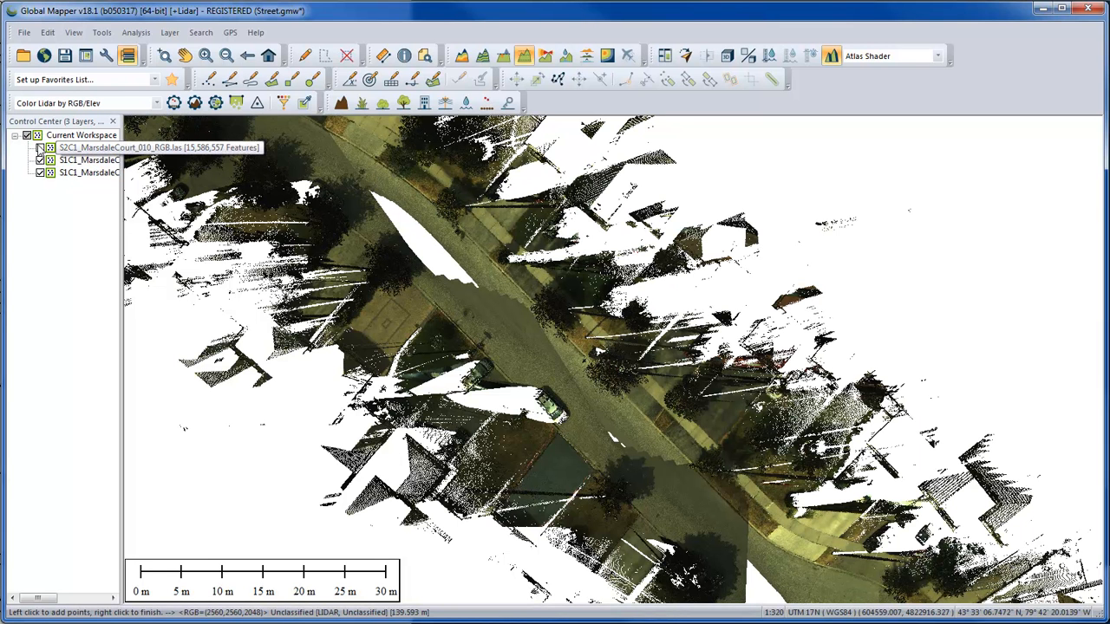
pyautogui.click(39, 148)
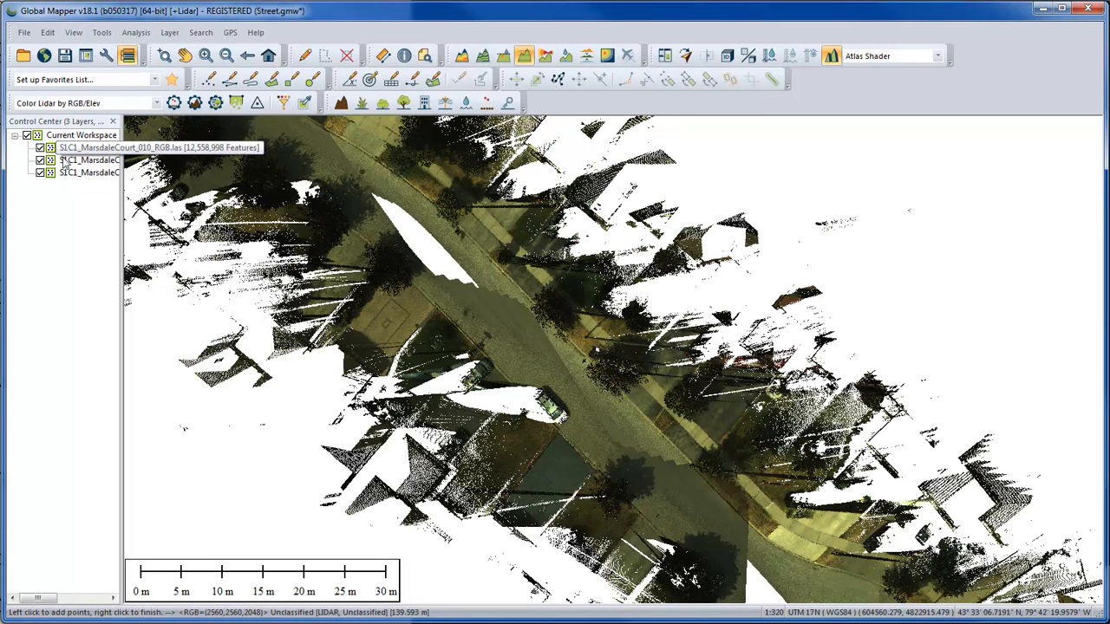
# Step: Draw a path profile about 12.9 m long across the street beside the parked car
pyautogui.click(514, 392)
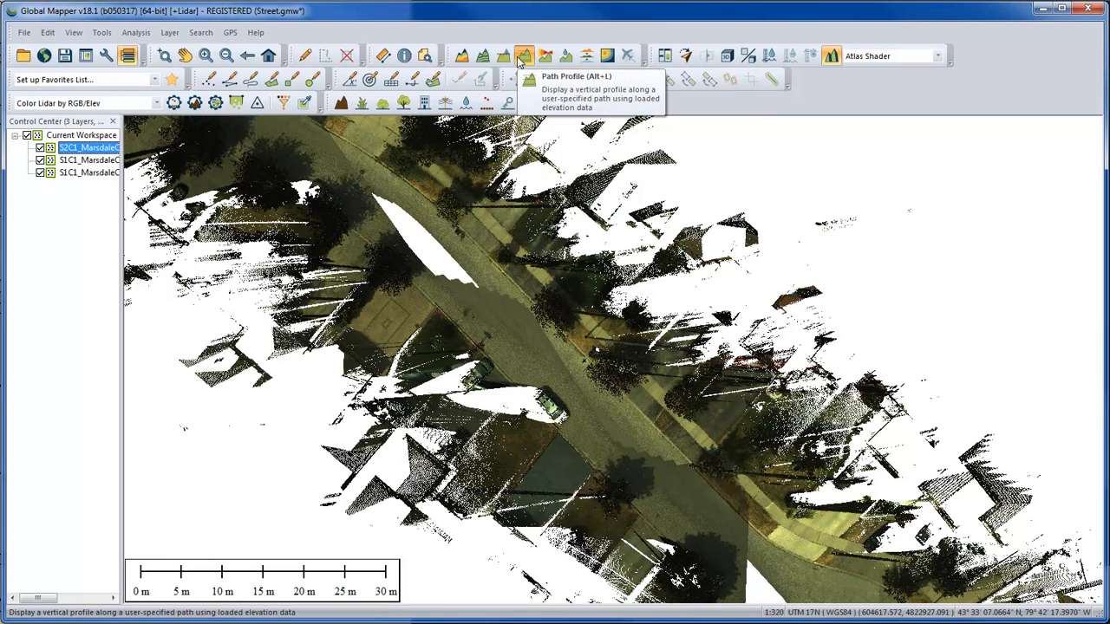
pyautogui.click(521, 57)
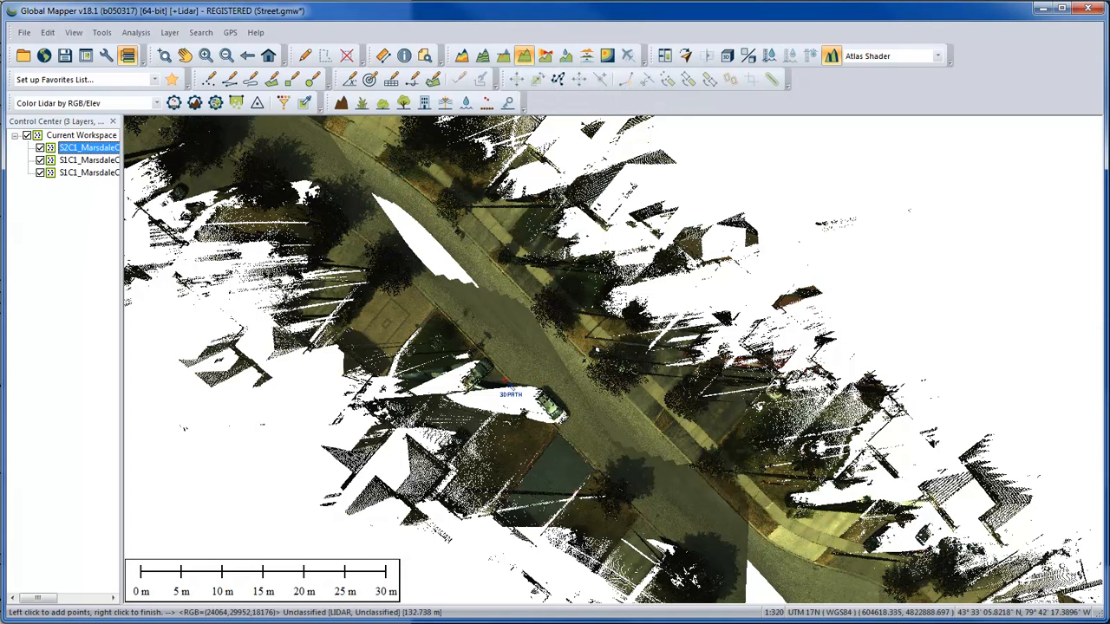
pyautogui.click(499, 400)
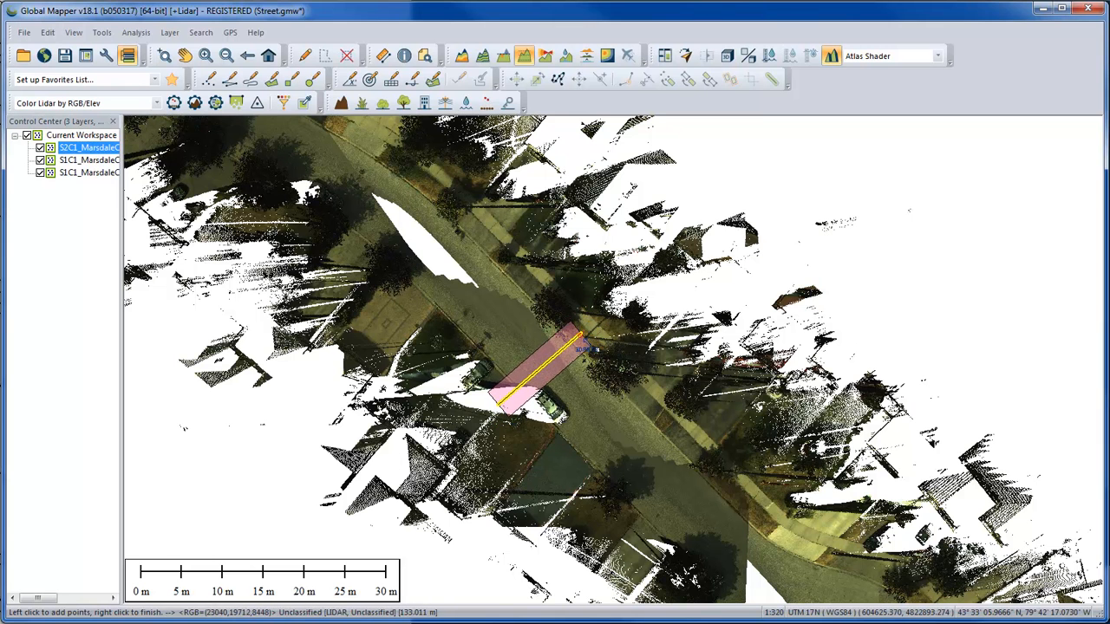
pyautogui.rightClick(577, 336)
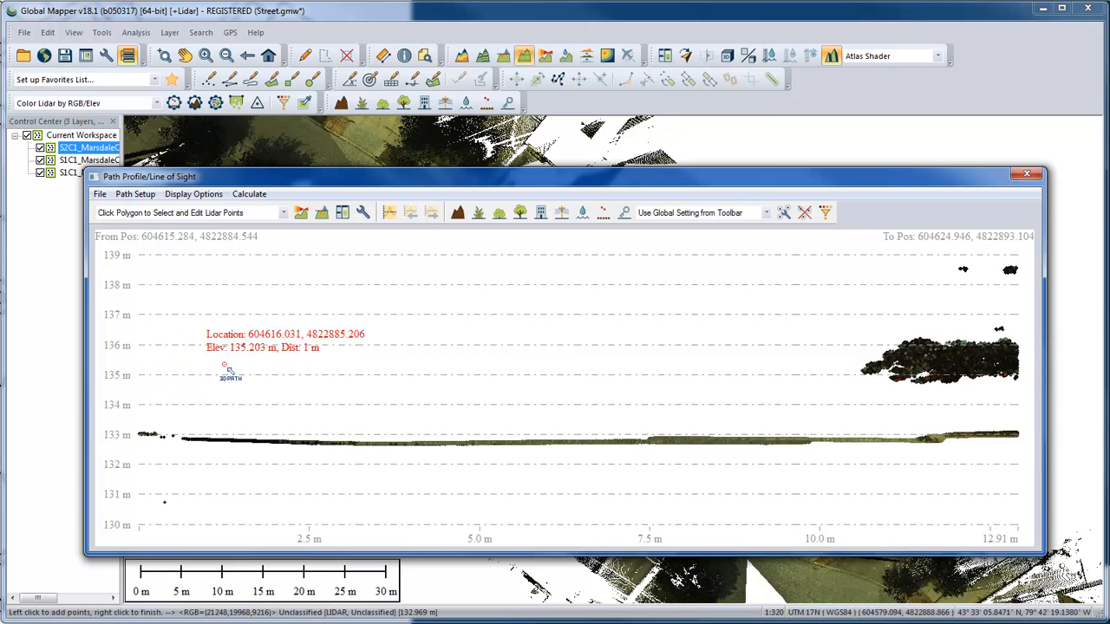
# Step: Clamp the path profile's displayed elevation range to 132 m at the bottom and 135 m at the top
pyautogui.click(363, 214)
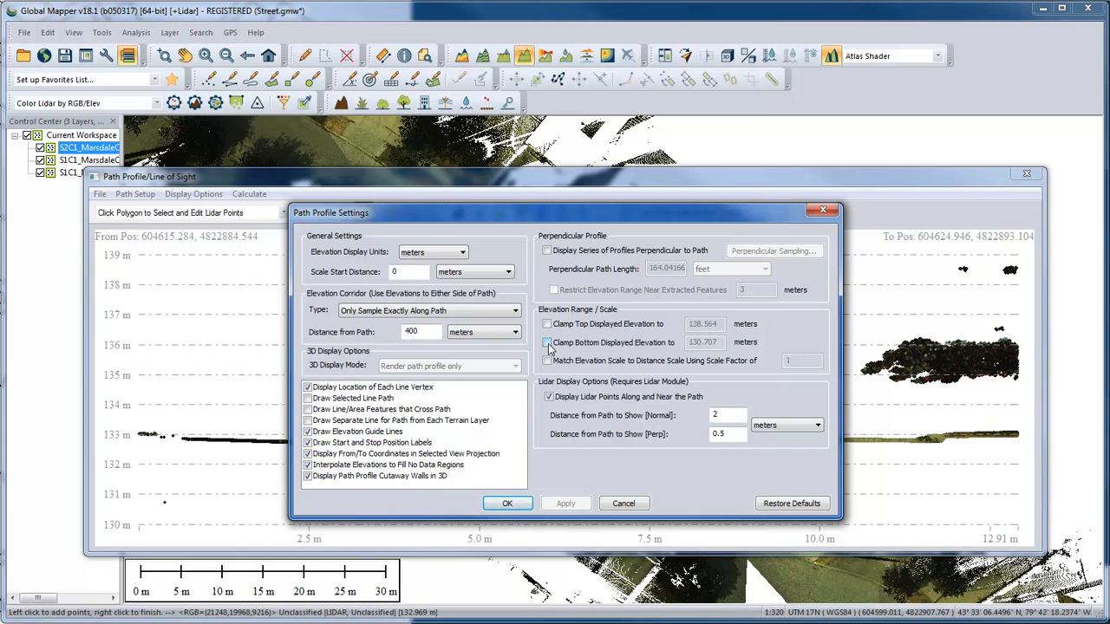
pyautogui.click(547, 342)
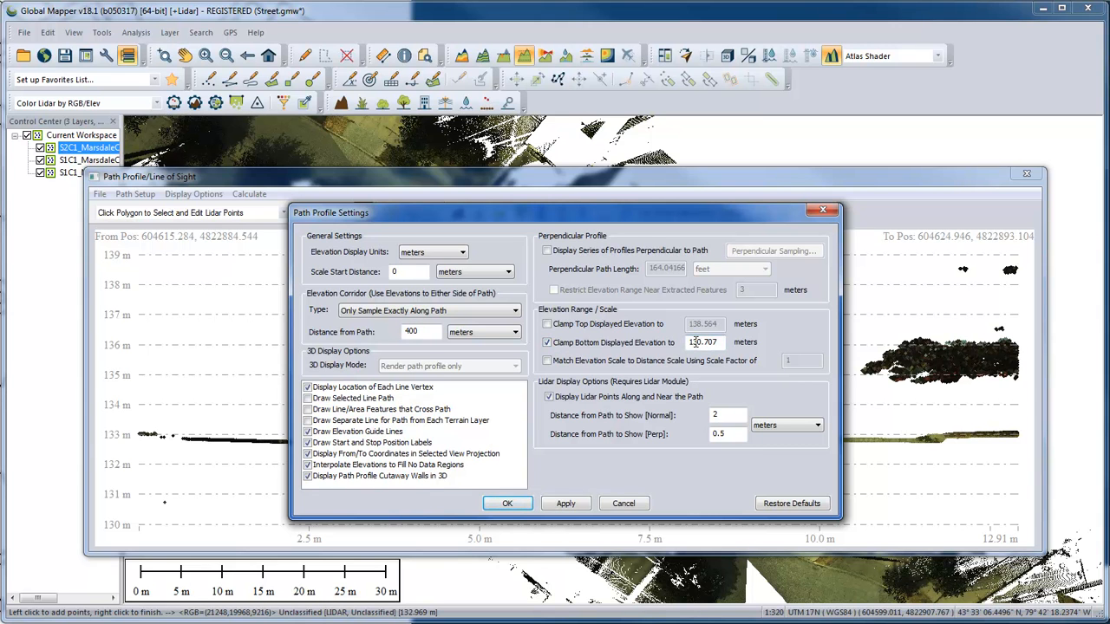
pyautogui.moveTo(695, 342); pyautogui.dragTo(721, 343)
pyautogui.write('2')
pyautogui.click(548, 325)
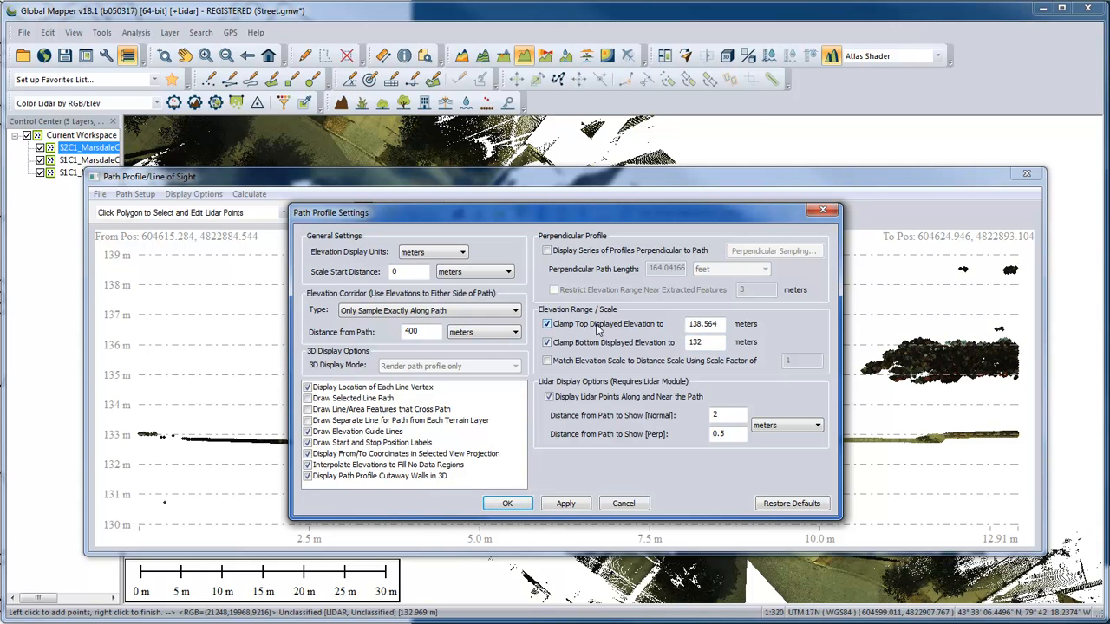
pyautogui.moveTo(696, 323); pyautogui.dragTo(723, 322)
pyautogui.write('5')
pyautogui.click(566, 506)
pyautogui.click(509, 505)
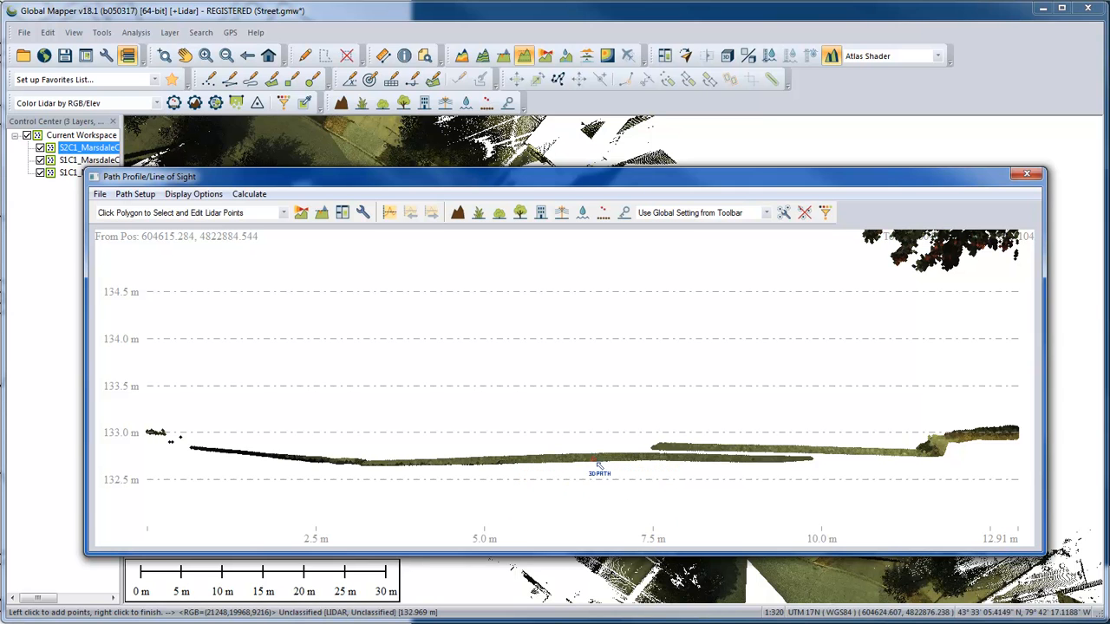
# Step: Measure the vertical gap between the two overlapping street scans near the 7.6 m mark of the path profile
pyautogui.click(263, 216)
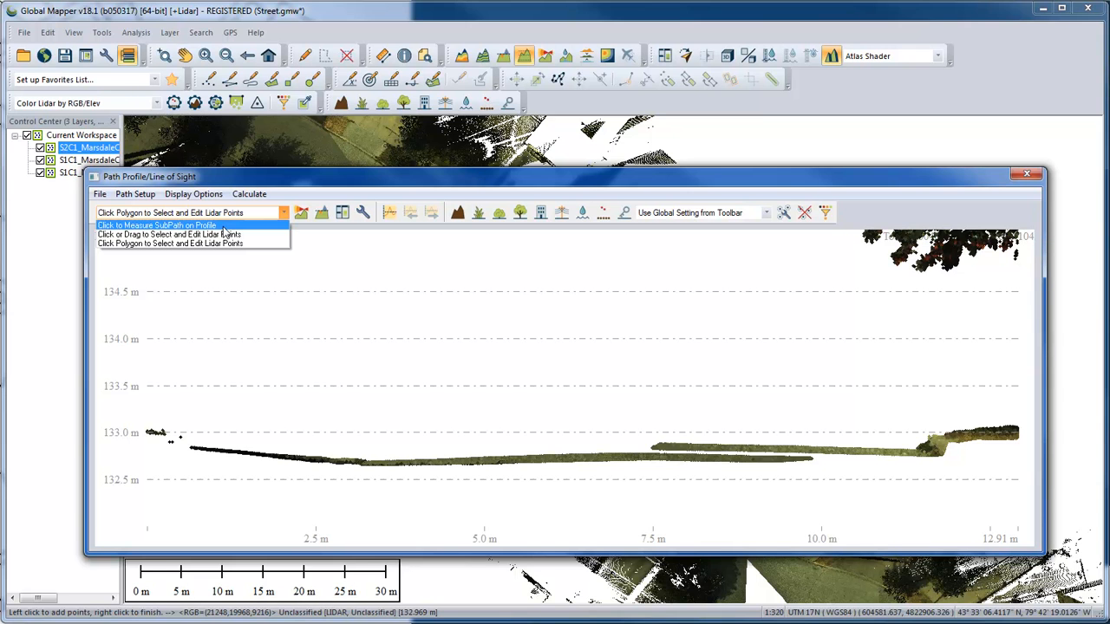
pyautogui.click(222, 226)
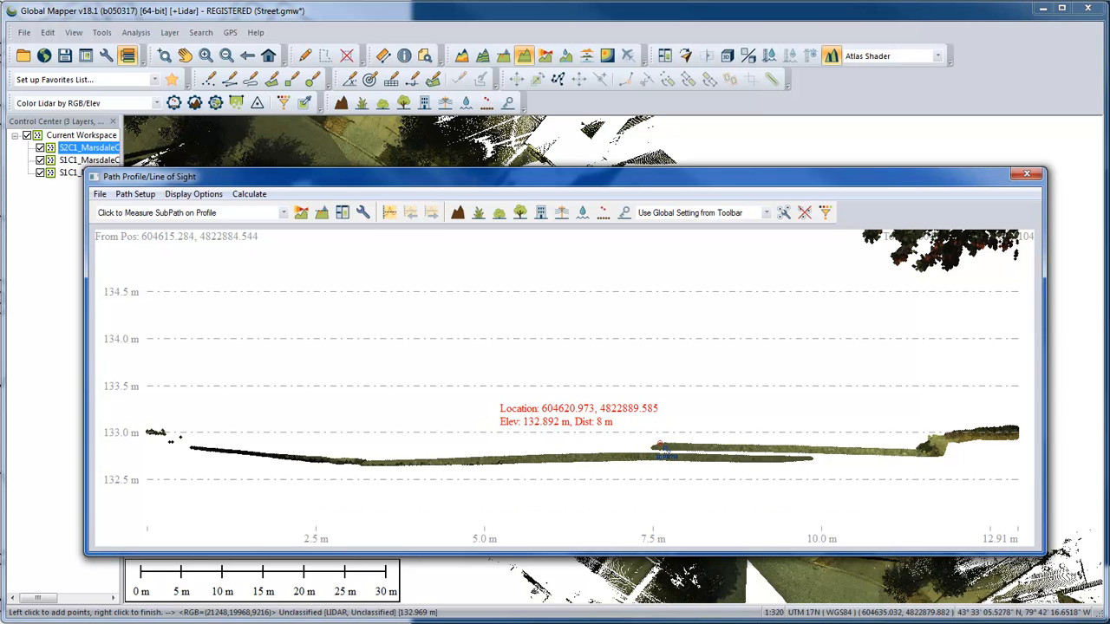
pyautogui.click(659, 446)
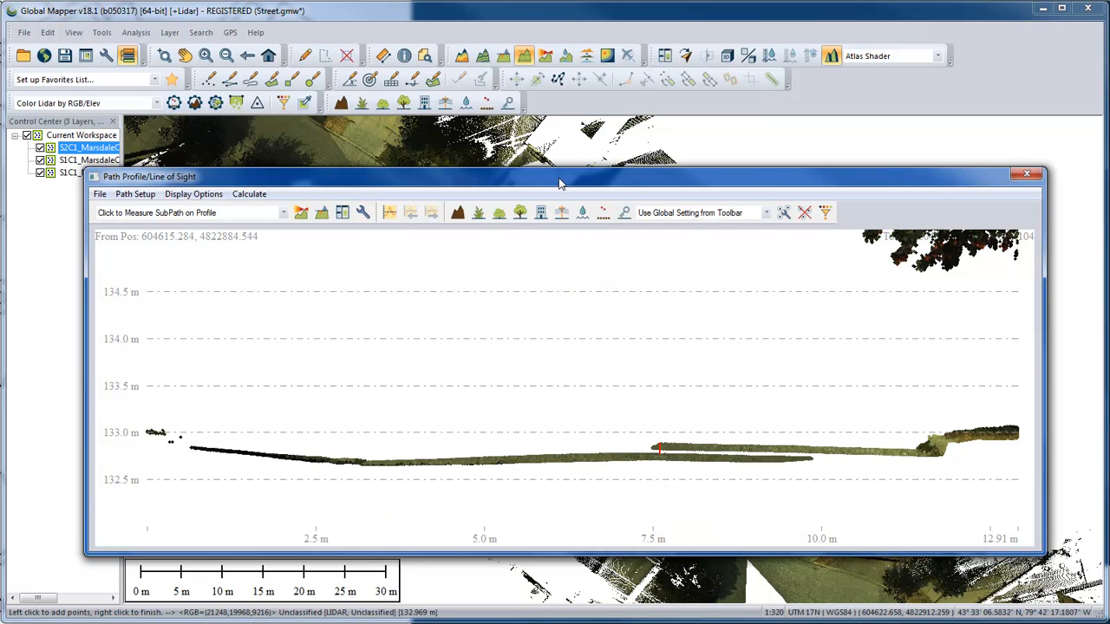
# Step: Set an elevation offset of 0.1 m on the last-listed S1C1 MarsdaleCourt lidar layer
pyautogui.moveTo(559, 184); pyautogui.dragTo(613, 228)
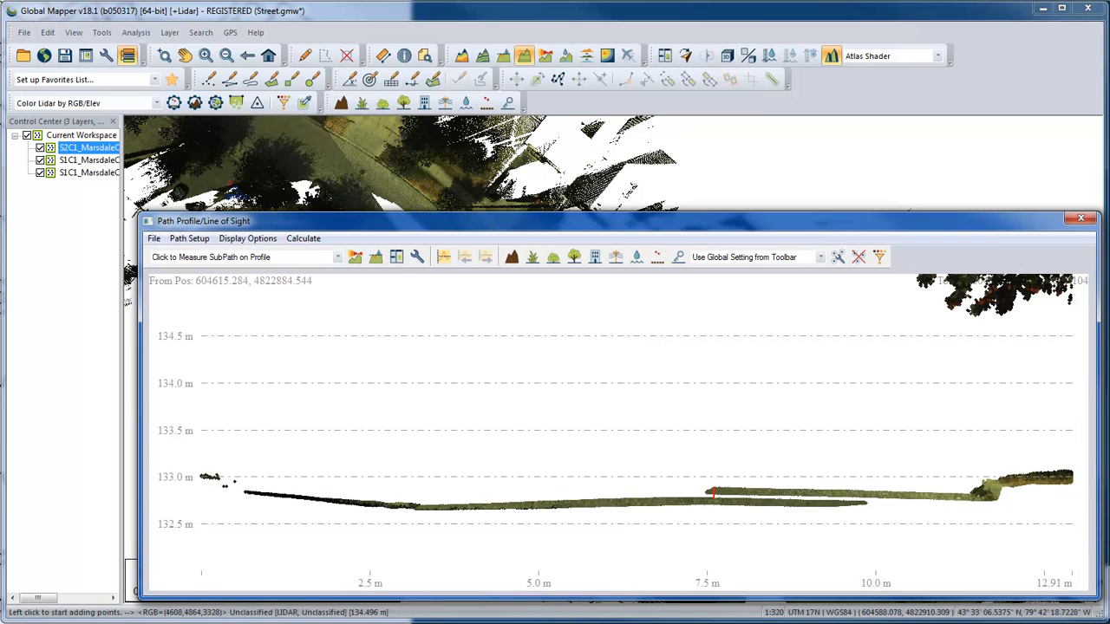
pyautogui.click(89, 173)
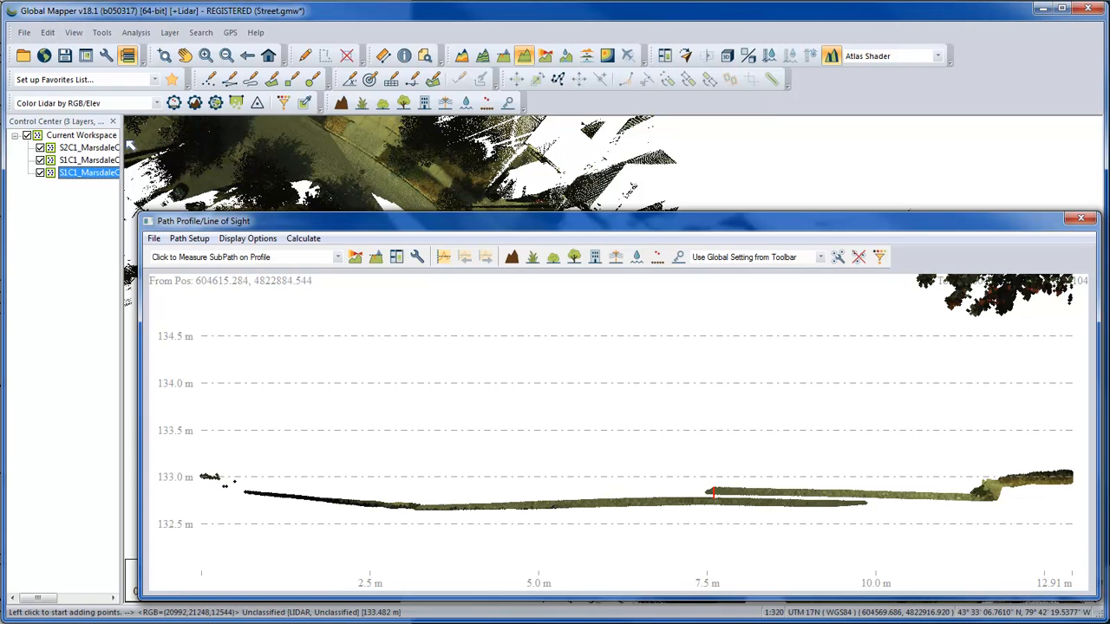
pyautogui.doubleClick(93, 174)
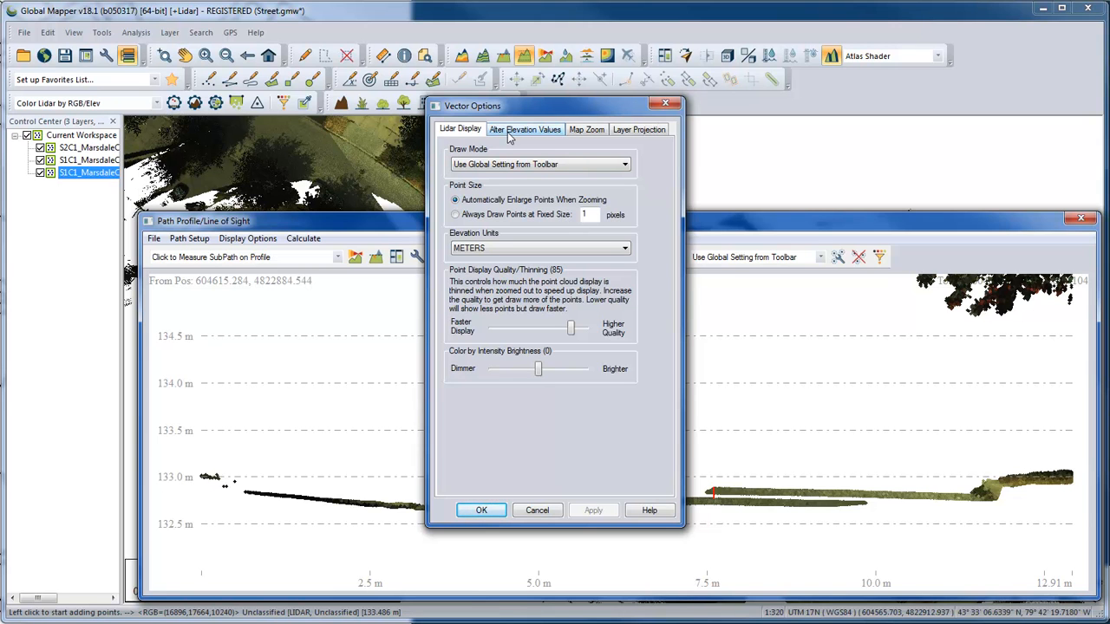
pyautogui.click(508, 130)
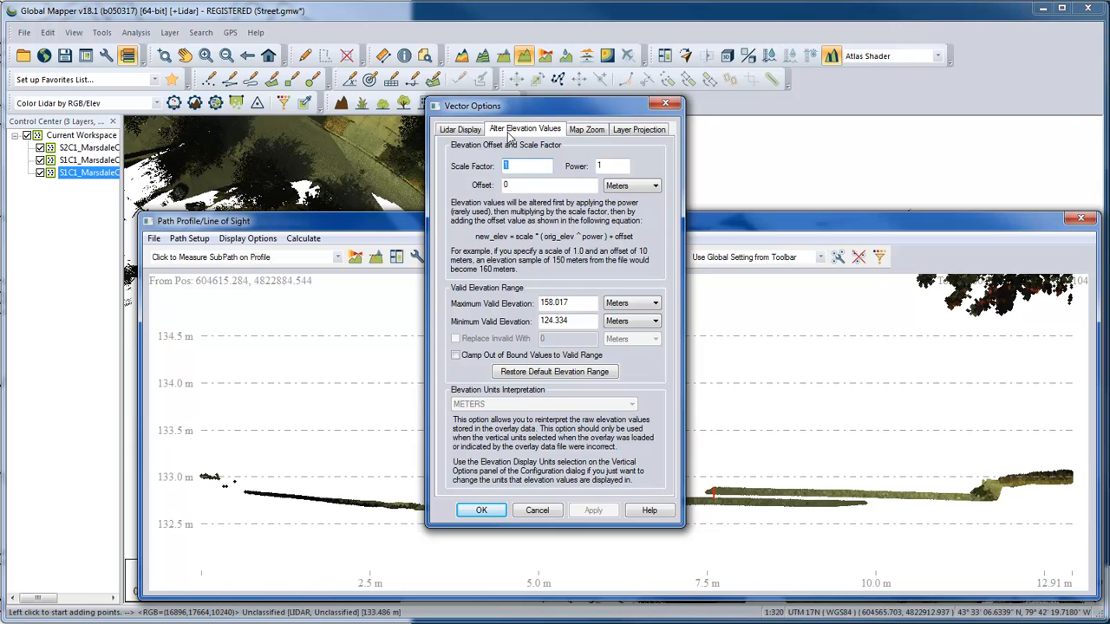
pyautogui.doubleClick(527, 183)
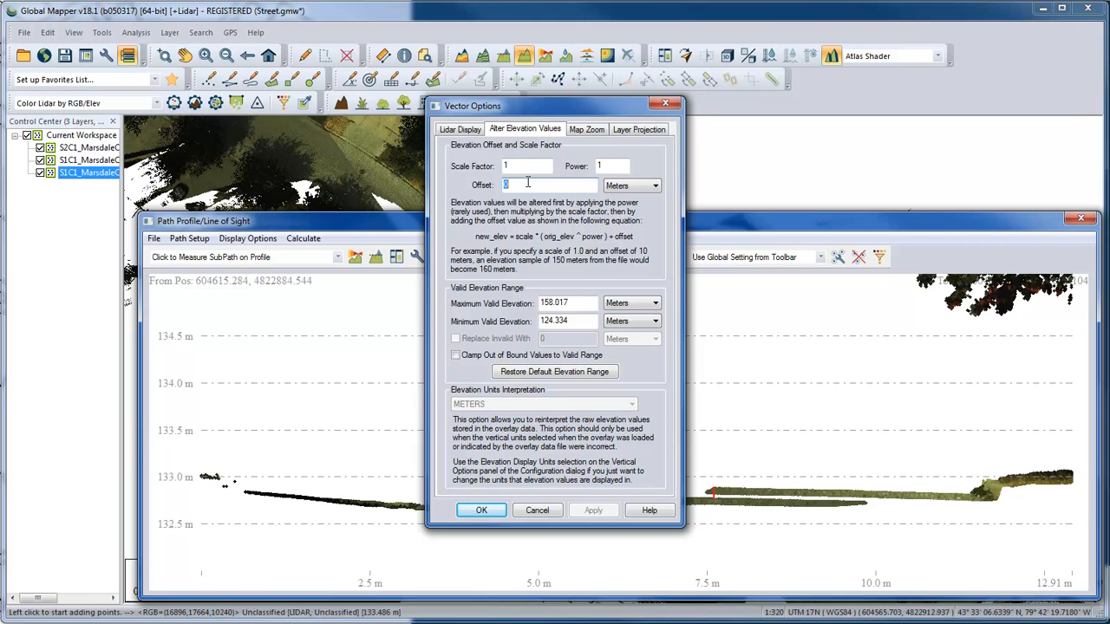
pyautogui.write('.1')
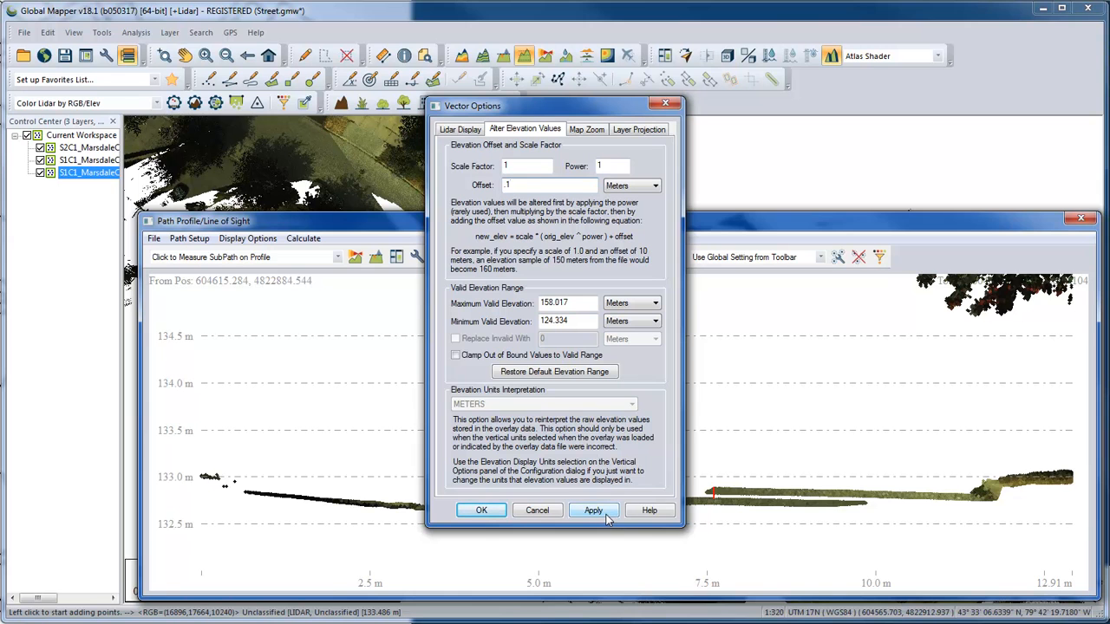
pyautogui.click(486, 512)
pyautogui.click(487, 510)
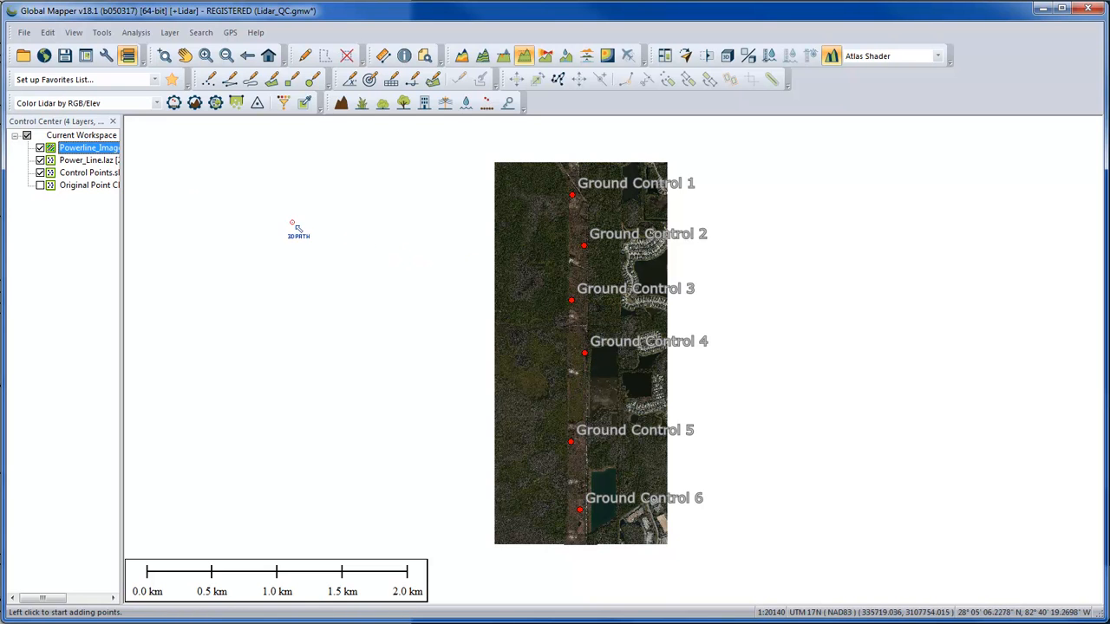
# Step: Hide the Powerline_Imagery.jp2 layer and view a path profile about 1130 m long down the middle of the power line corridor
pyautogui.click(40, 149)
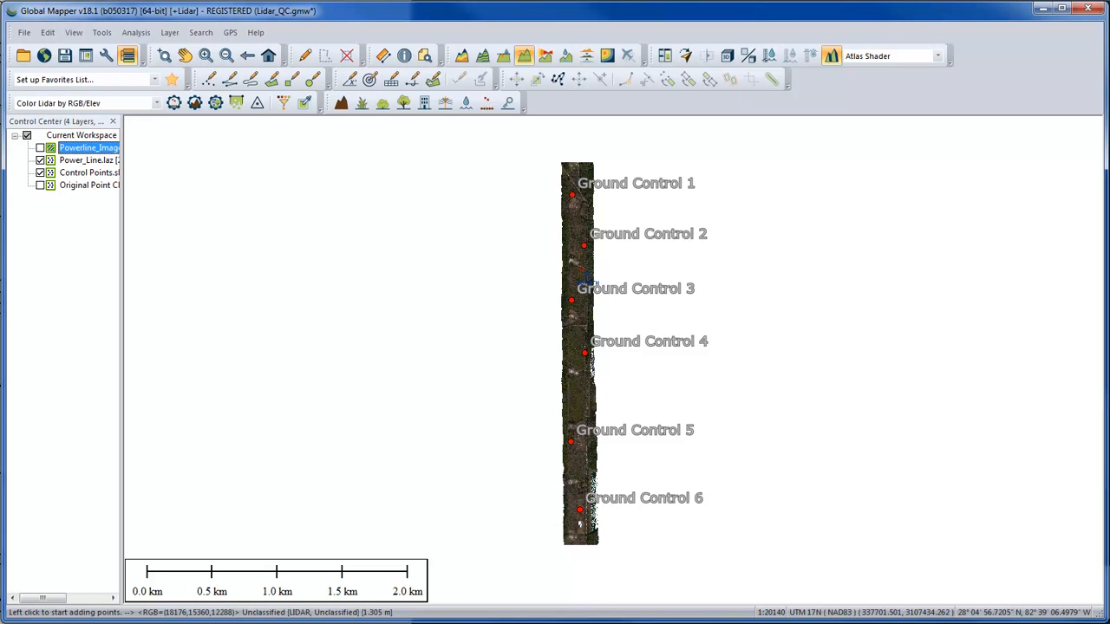
pyautogui.click(579, 245)
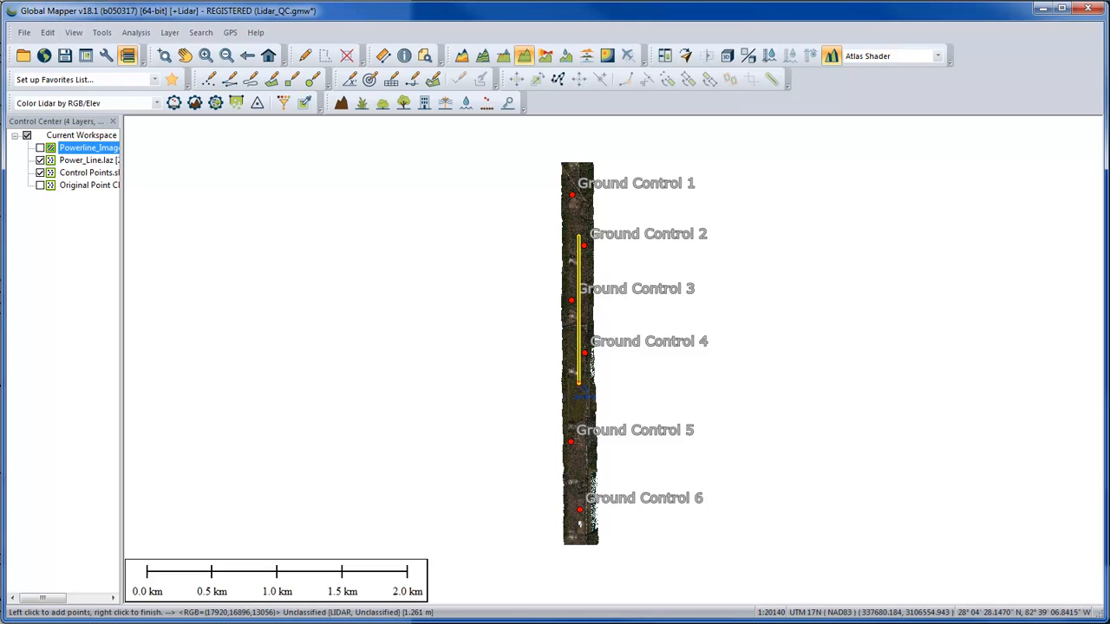
pyautogui.rightClick(579, 384)
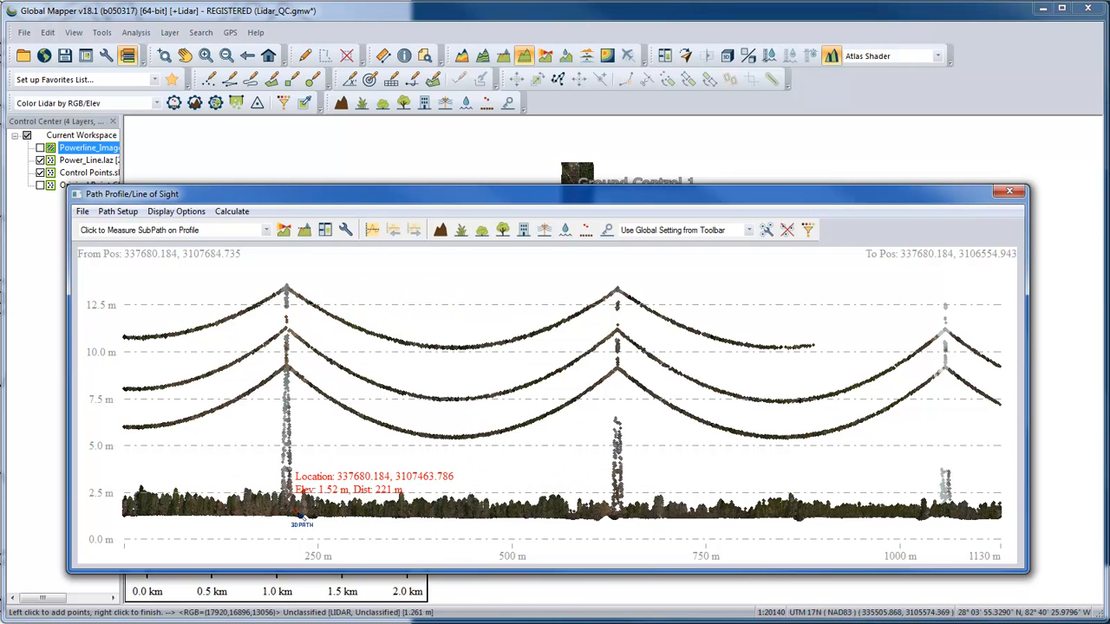
pyautogui.click(1008, 192)
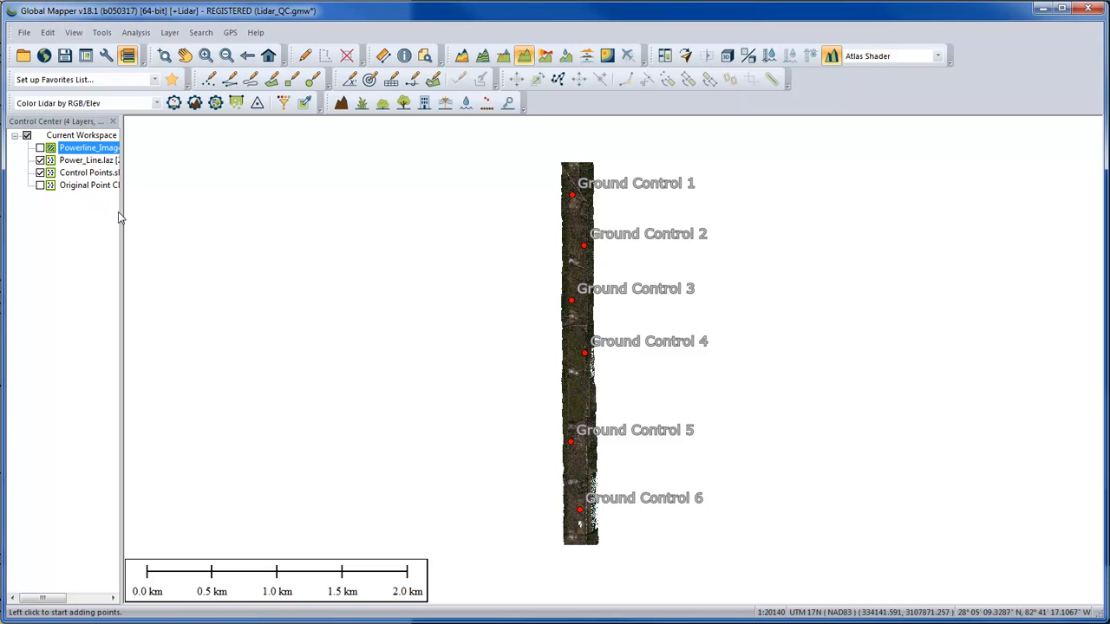
# Step: Compare the Power_Line.laz point cloud against the 3D control points in Control Points.shp, keeping the northern control points visible beside the results
pyautogui.moveTo(123, 215); pyautogui.dragTo(191, 222)
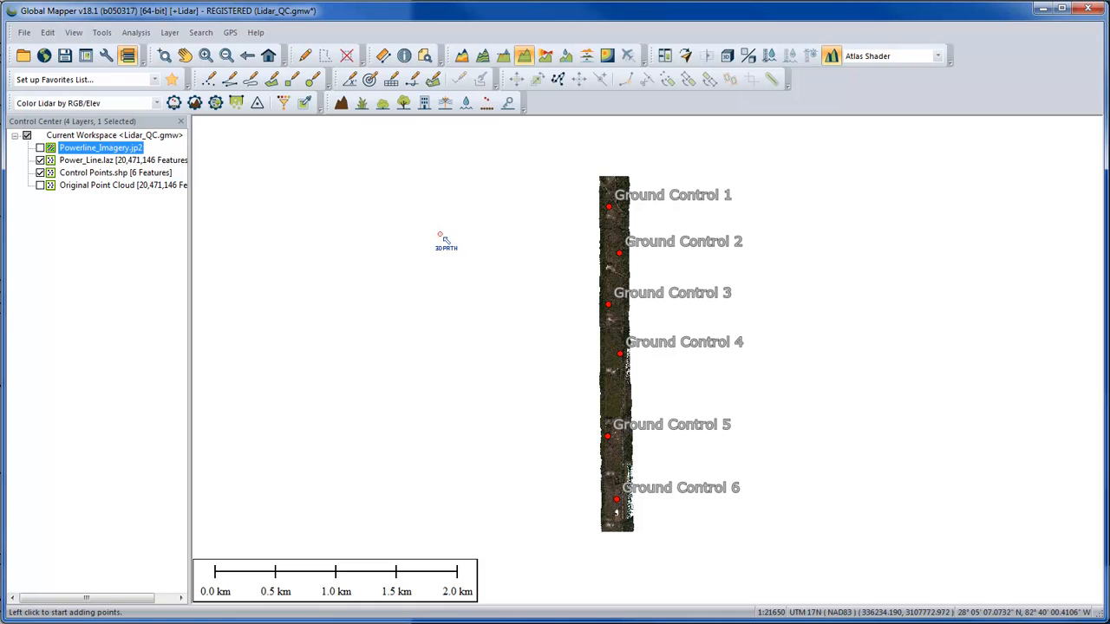
pyautogui.click(258, 104)
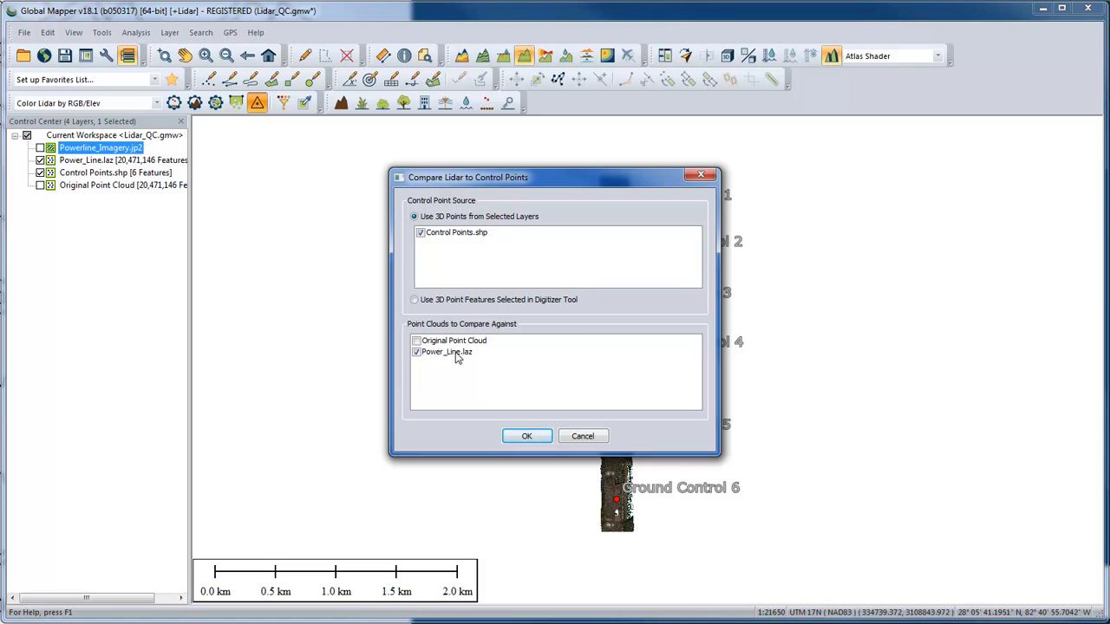
pyautogui.click(526, 436)
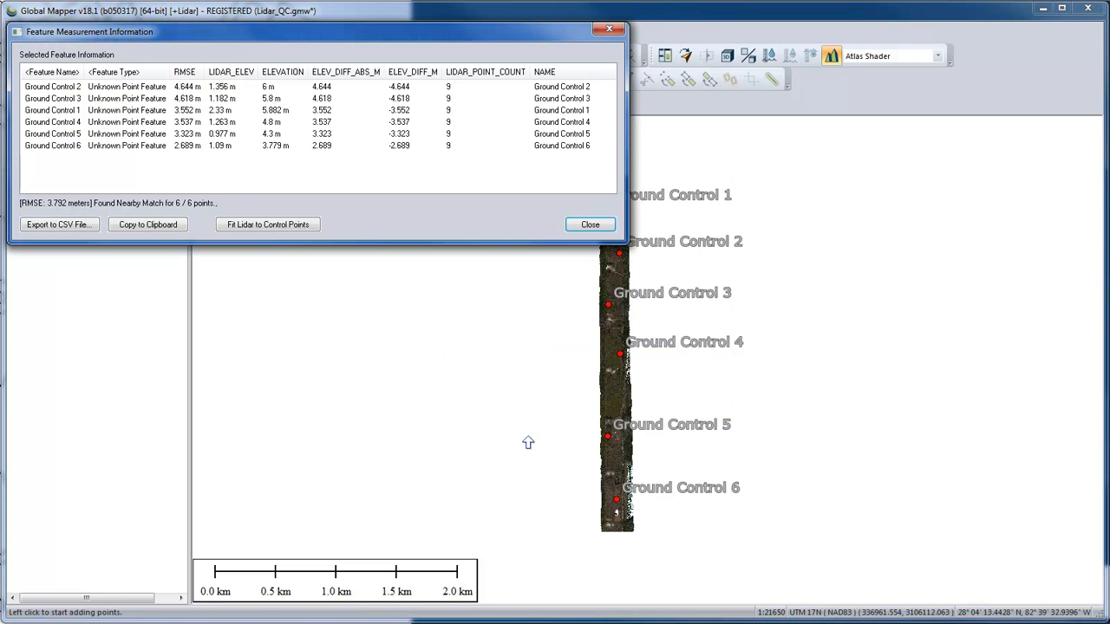
pyautogui.moveTo(428, 40); pyautogui.dragTo(565, 257)
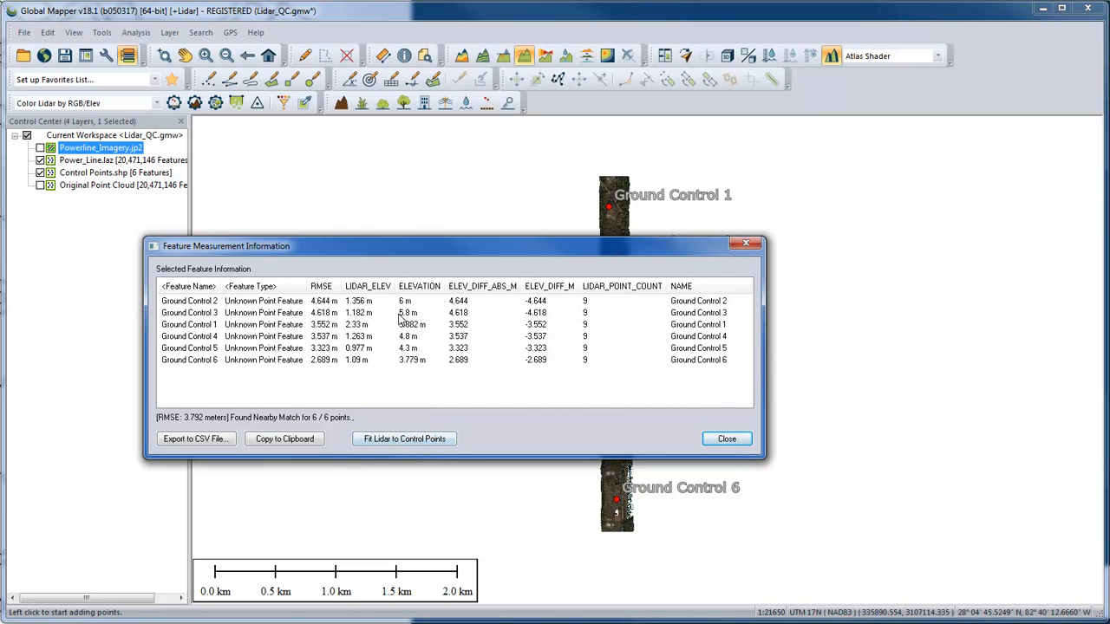
pyautogui.moveTo(443, 253); pyautogui.dragTo(513, 339)
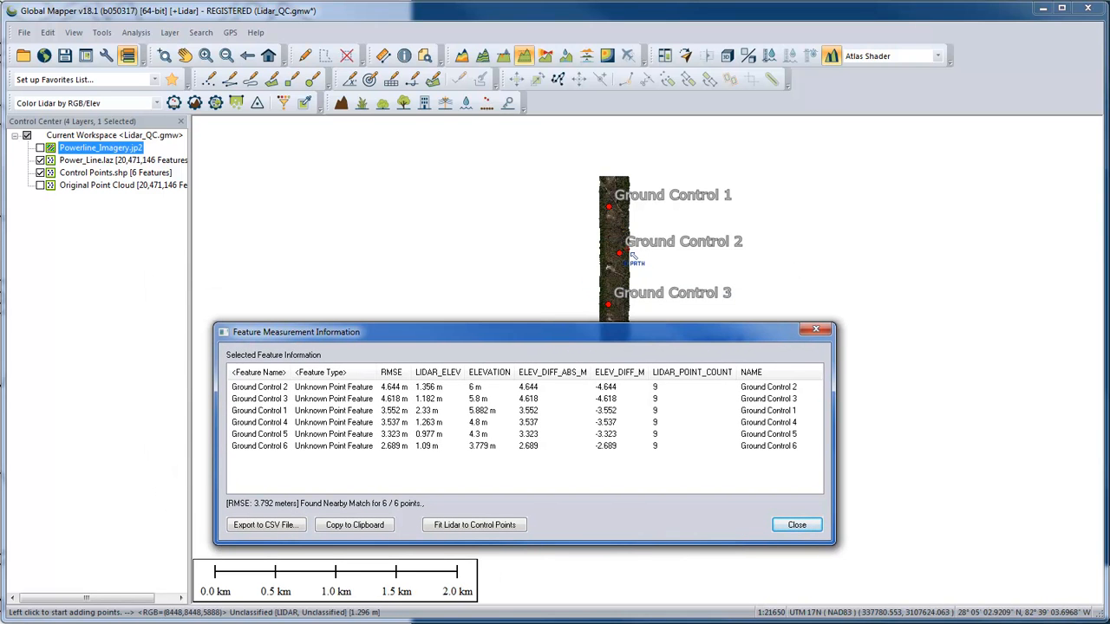
# Step: Fit the Power_Line.laz lidar elevations to the control points and close the comparison results
pyautogui.click(493, 528)
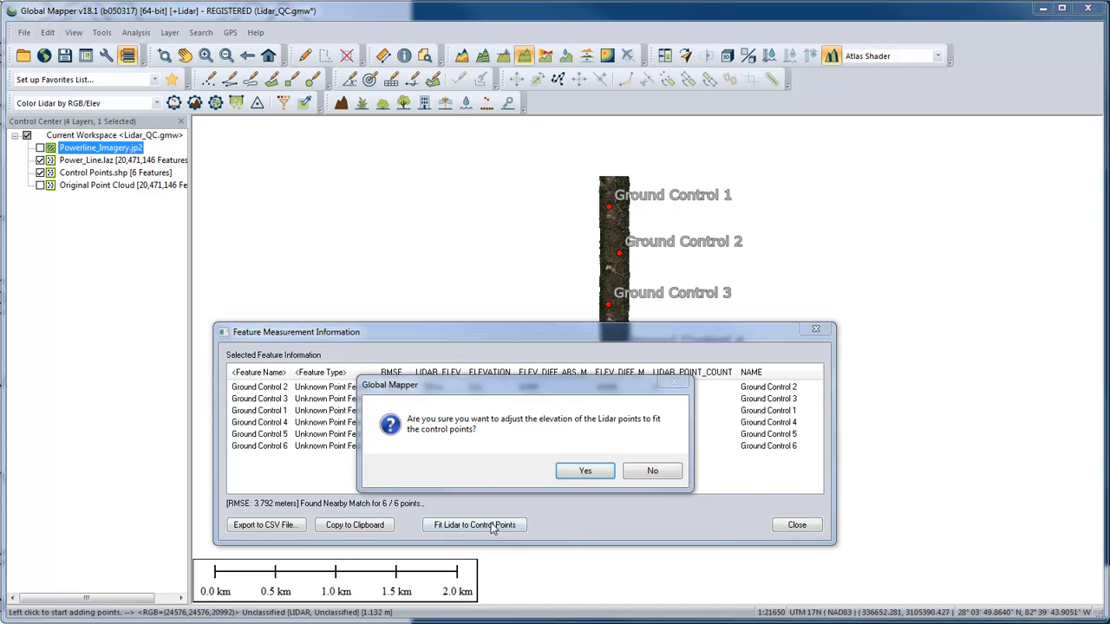
pyautogui.click(585, 471)
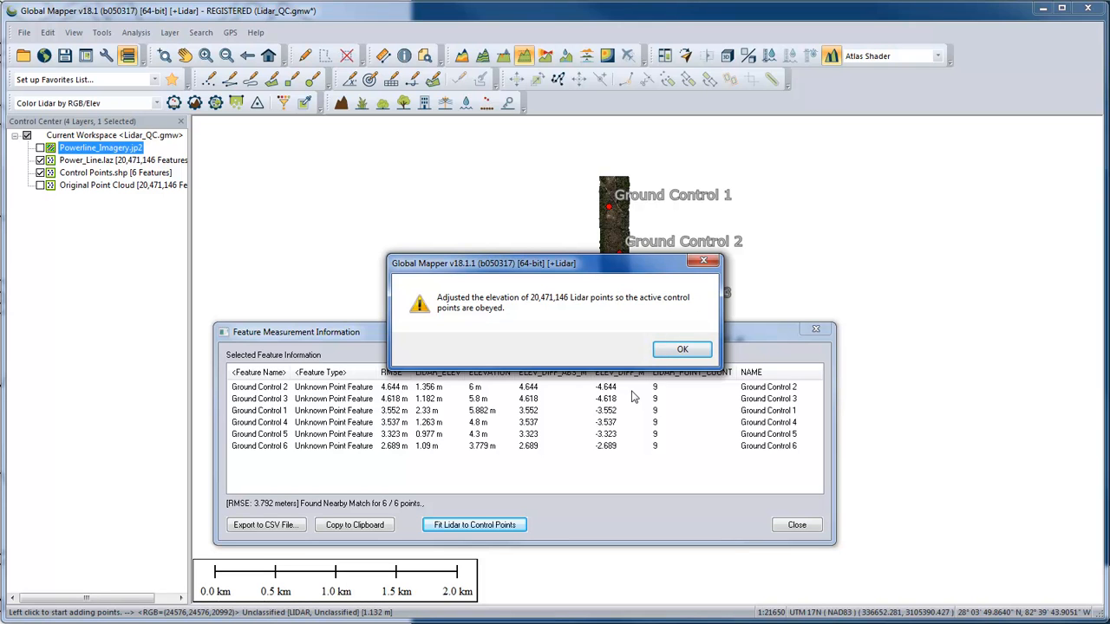
pyautogui.click(681, 351)
pyautogui.click(808, 333)
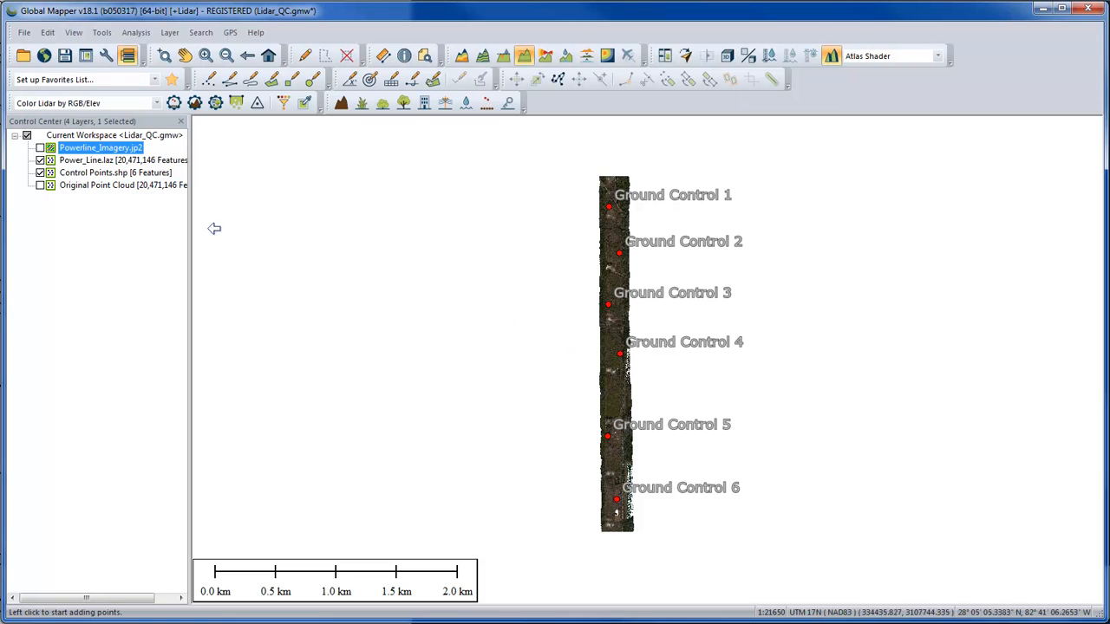
# Step: Show the Original Point Cloud layer and hide the Control Points.shp layer
pyautogui.click(40, 185)
pyautogui.click(78, 188)
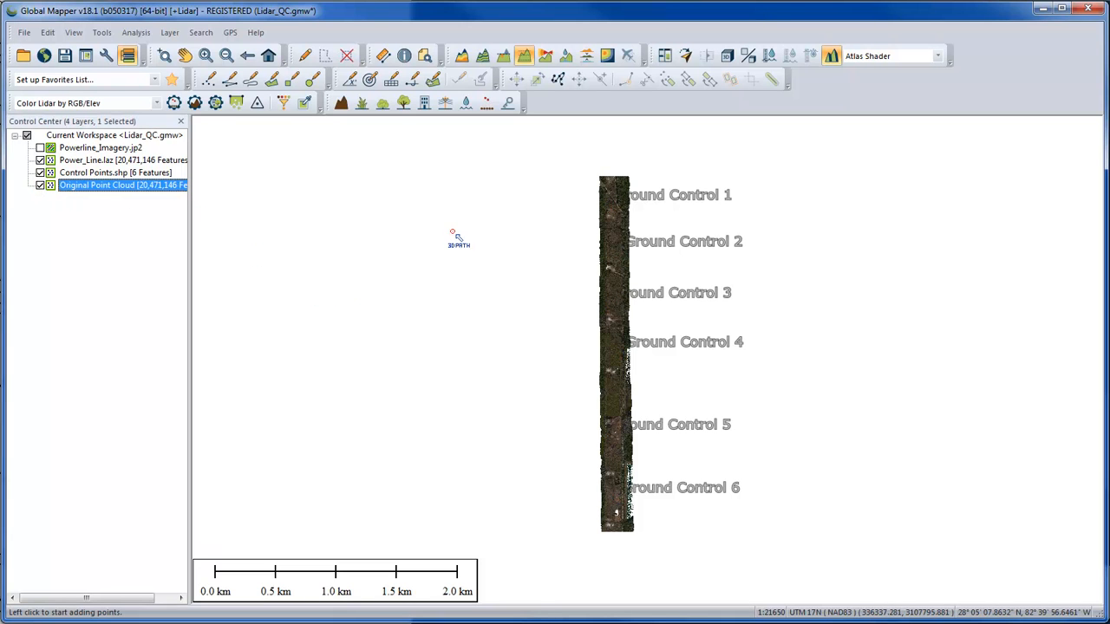
pyautogui.click(49, 173)
pyautogui.click(39, 173)
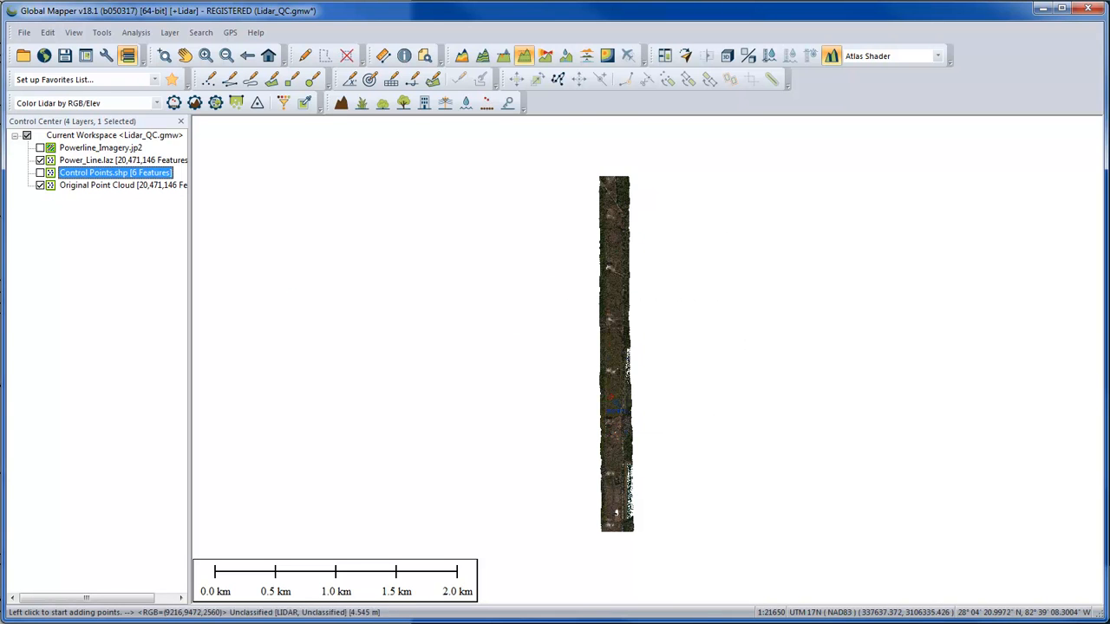
# Step: Draw a north-south path profile along the corridor through both the adjusted and original point clouds
pyautogui.click(524, 57)
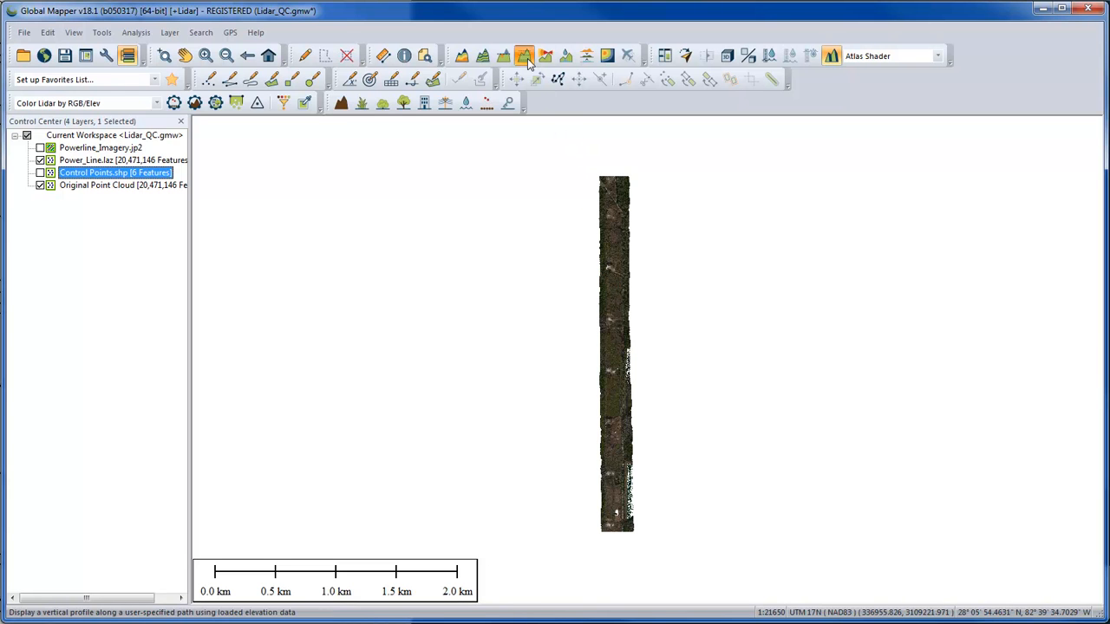
pyautogui.click(613, 231)
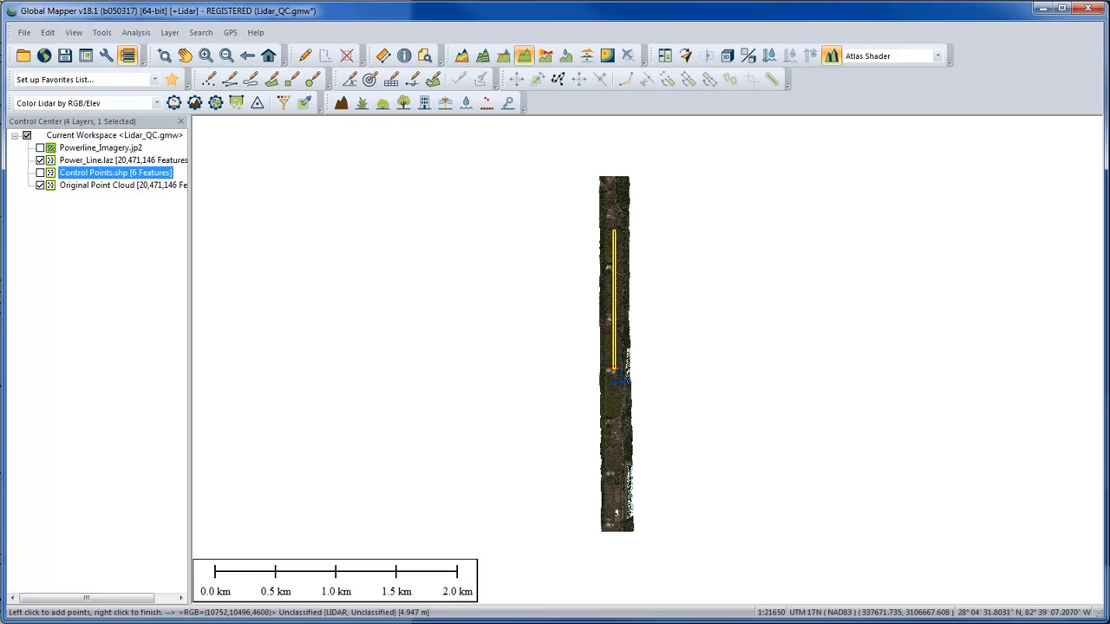
pyautogui.rightClick(614, 370)
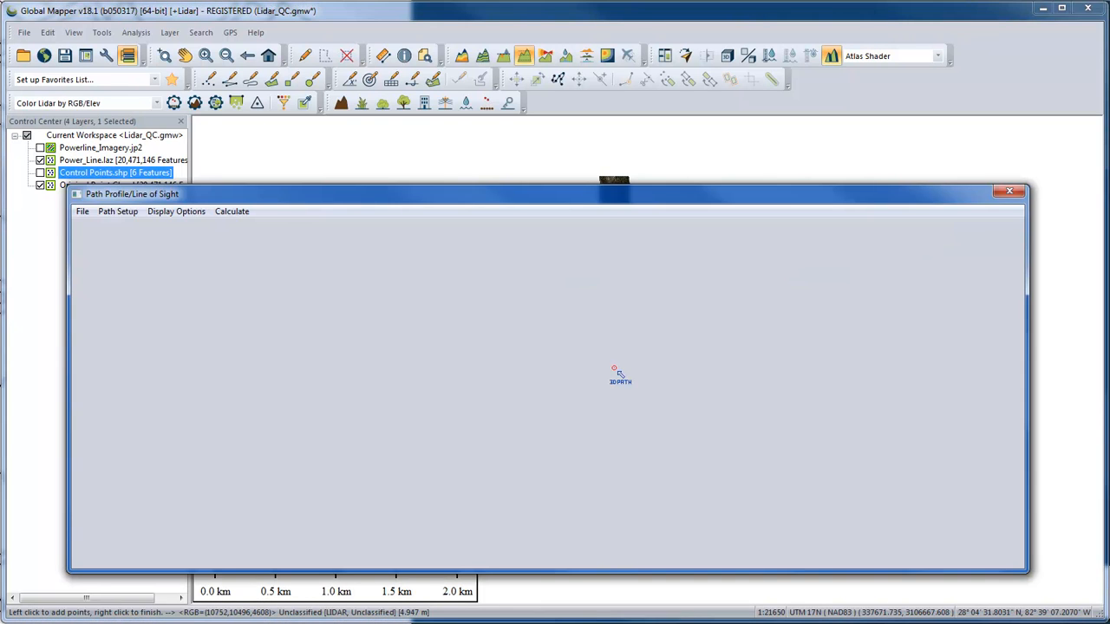